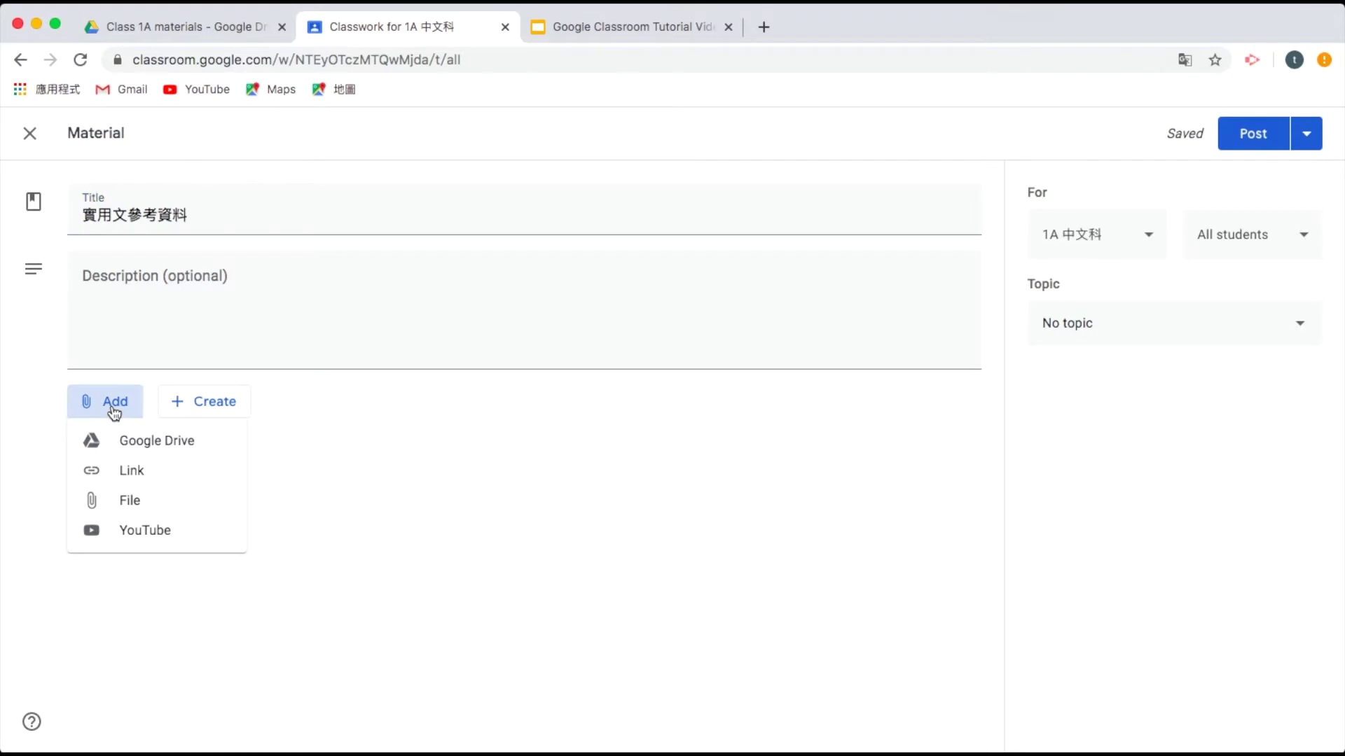
Attach the file 實用文.pdf from Google Drive to the 實用文參考資料 material.
click(171, 447)
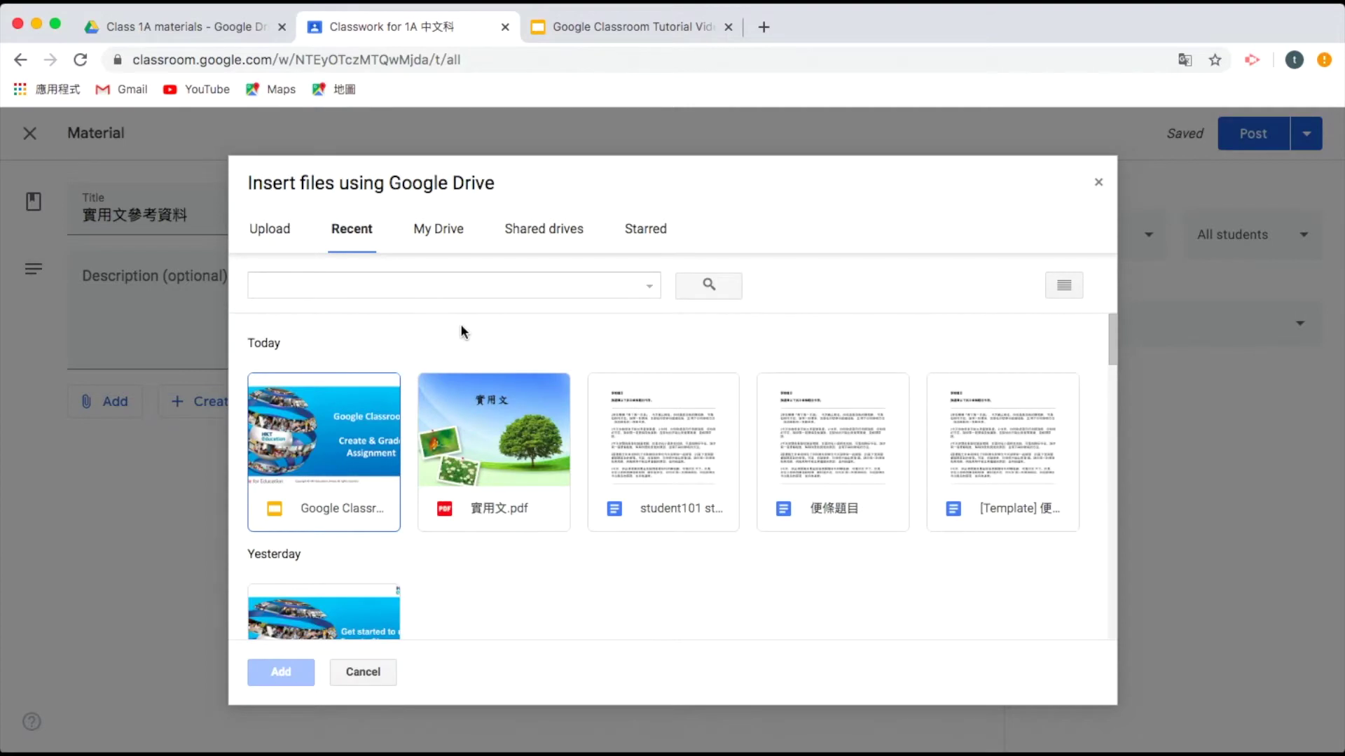
click(517, 452)
click(515, 447)
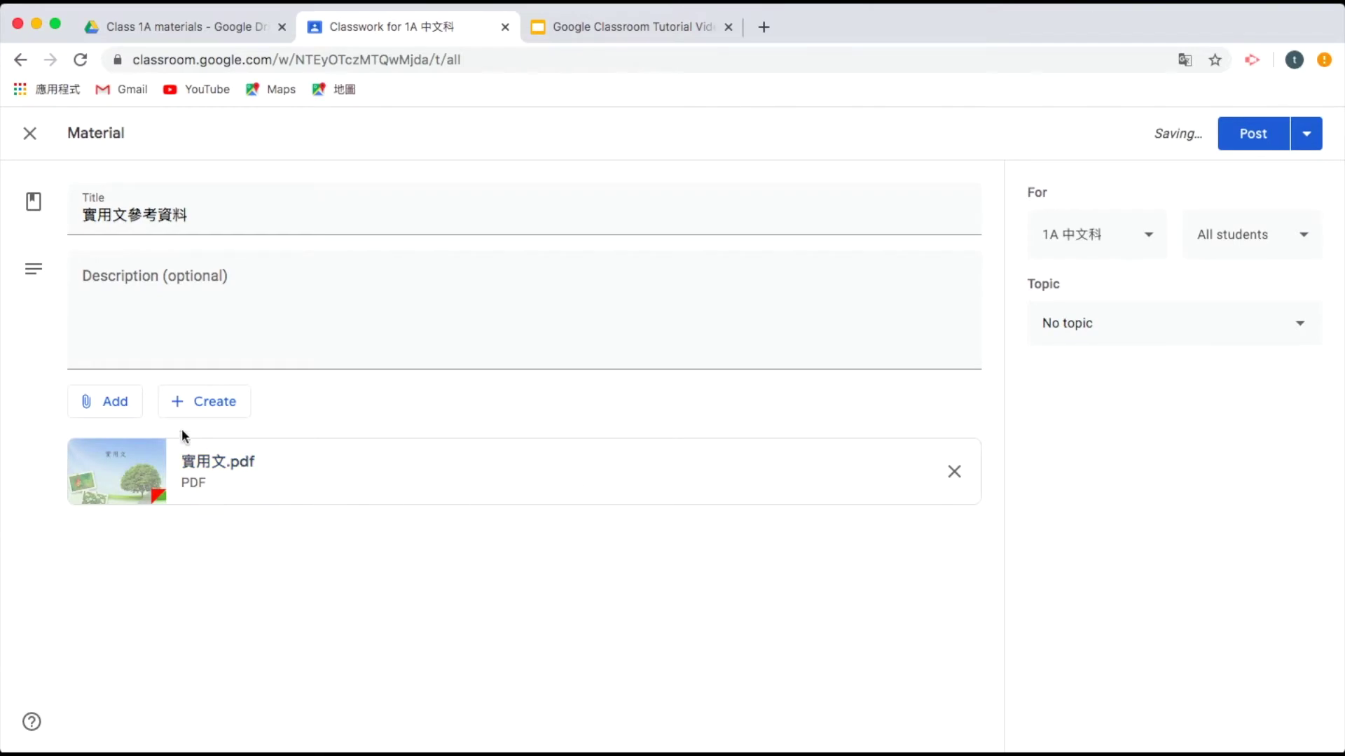
click(110, 406)
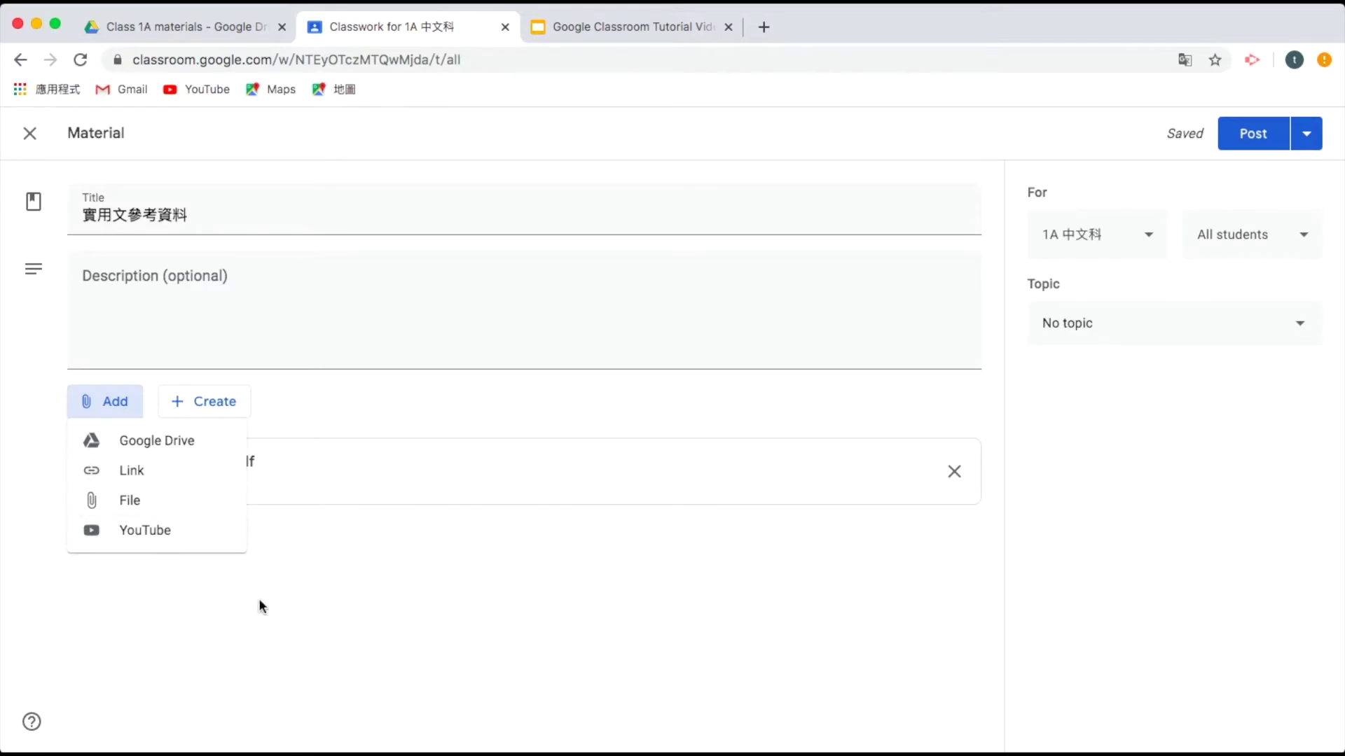
click(306, 600)
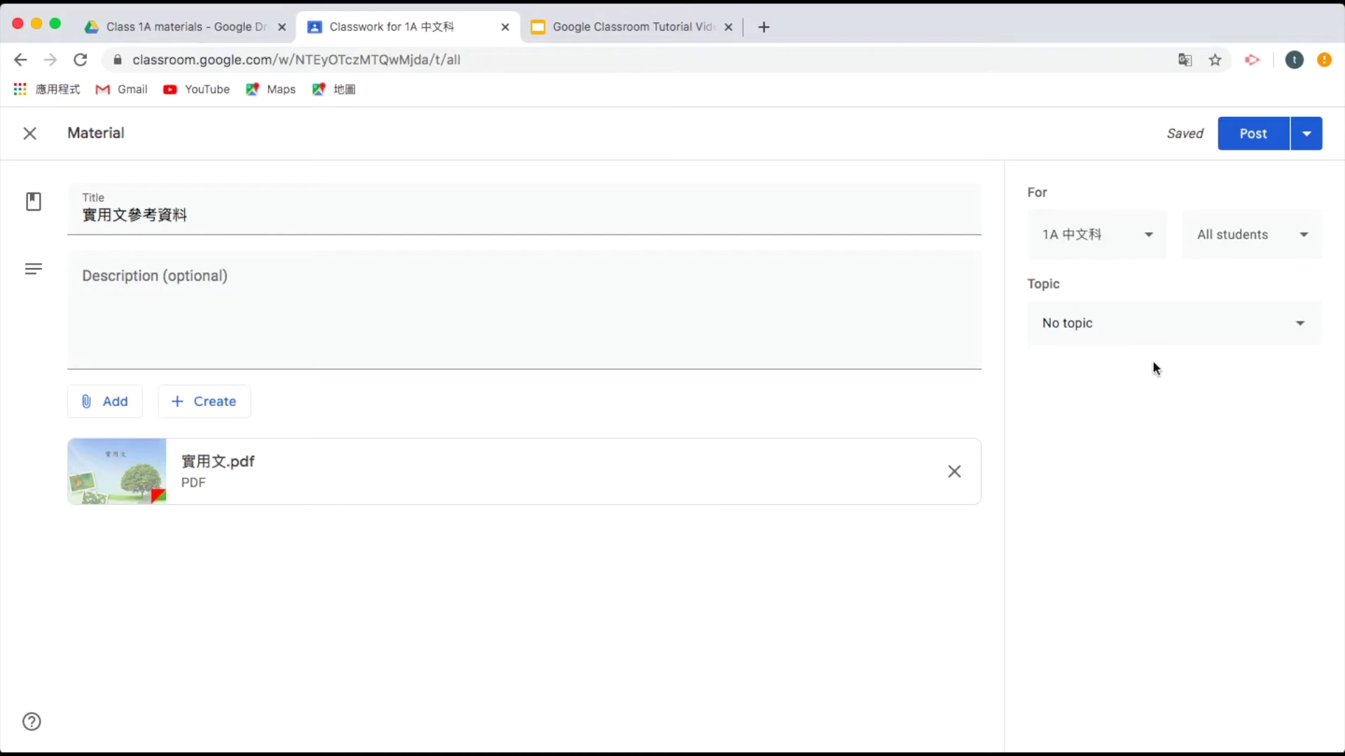
Create a new topic named 單元一 for the material.
click(1103, 330)
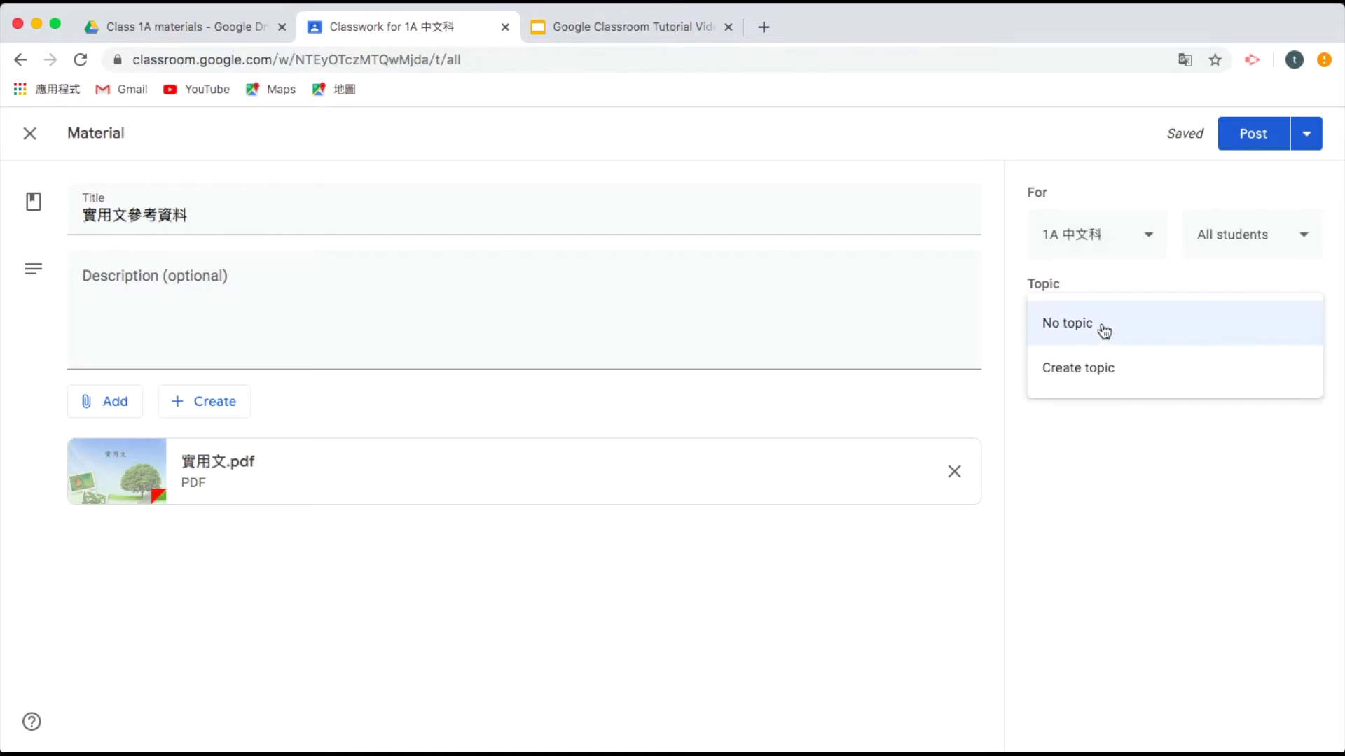
click(1104, 382)
text(單)
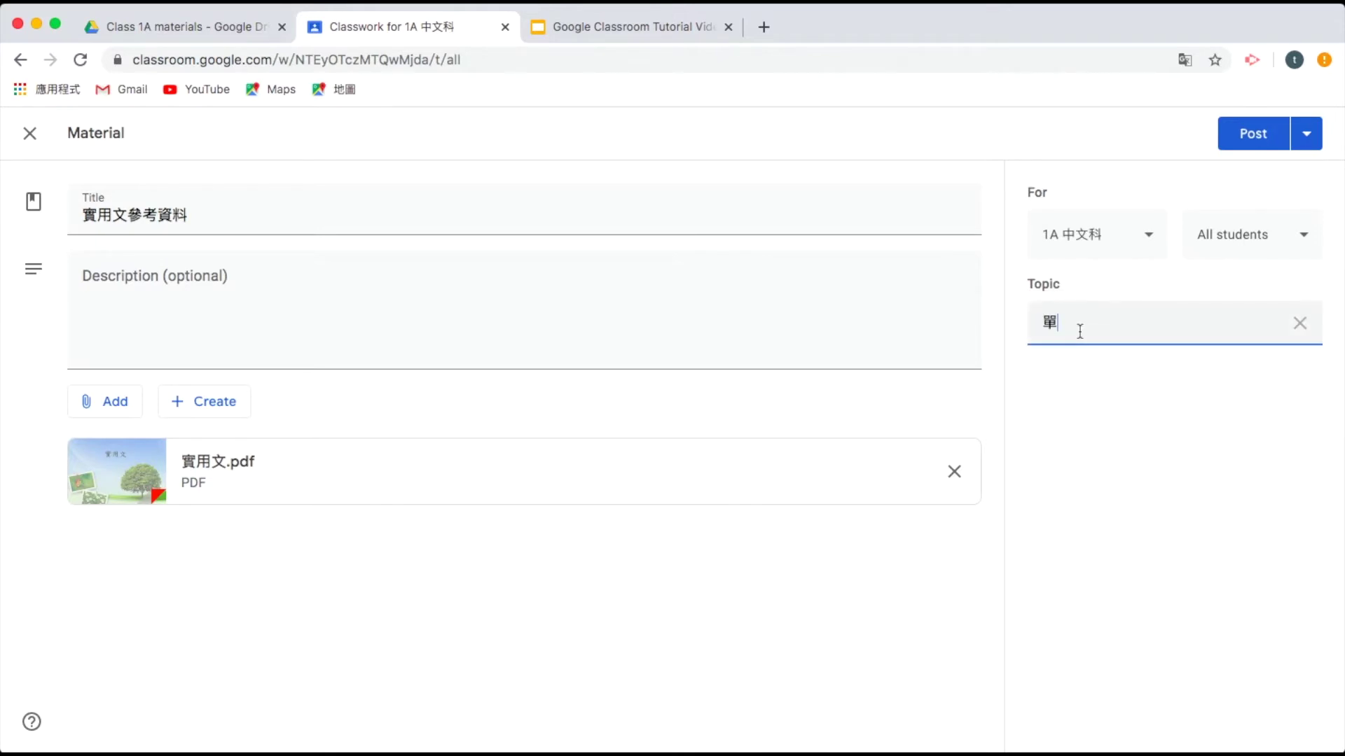
text(元一)
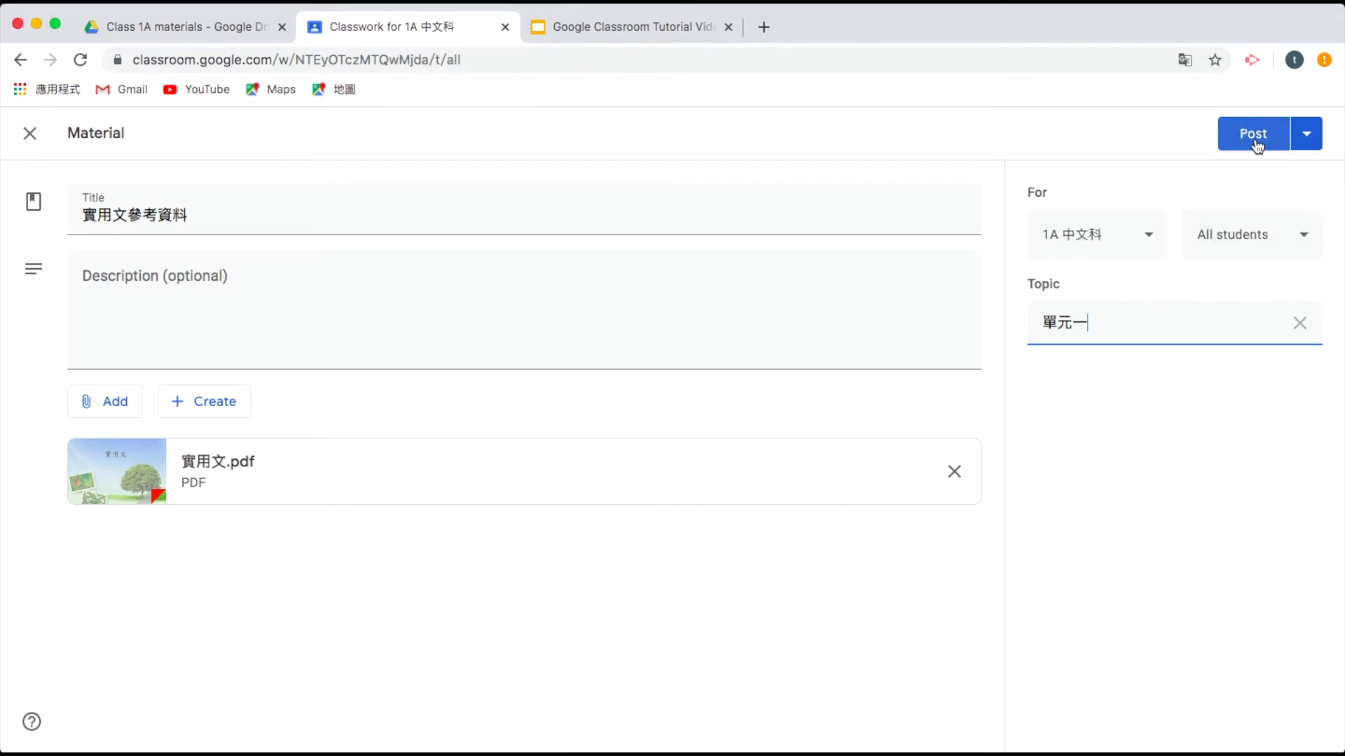
Post the 實用文參考資料 material to the class and expand its entry in the classwork list.
click(1307, 136)
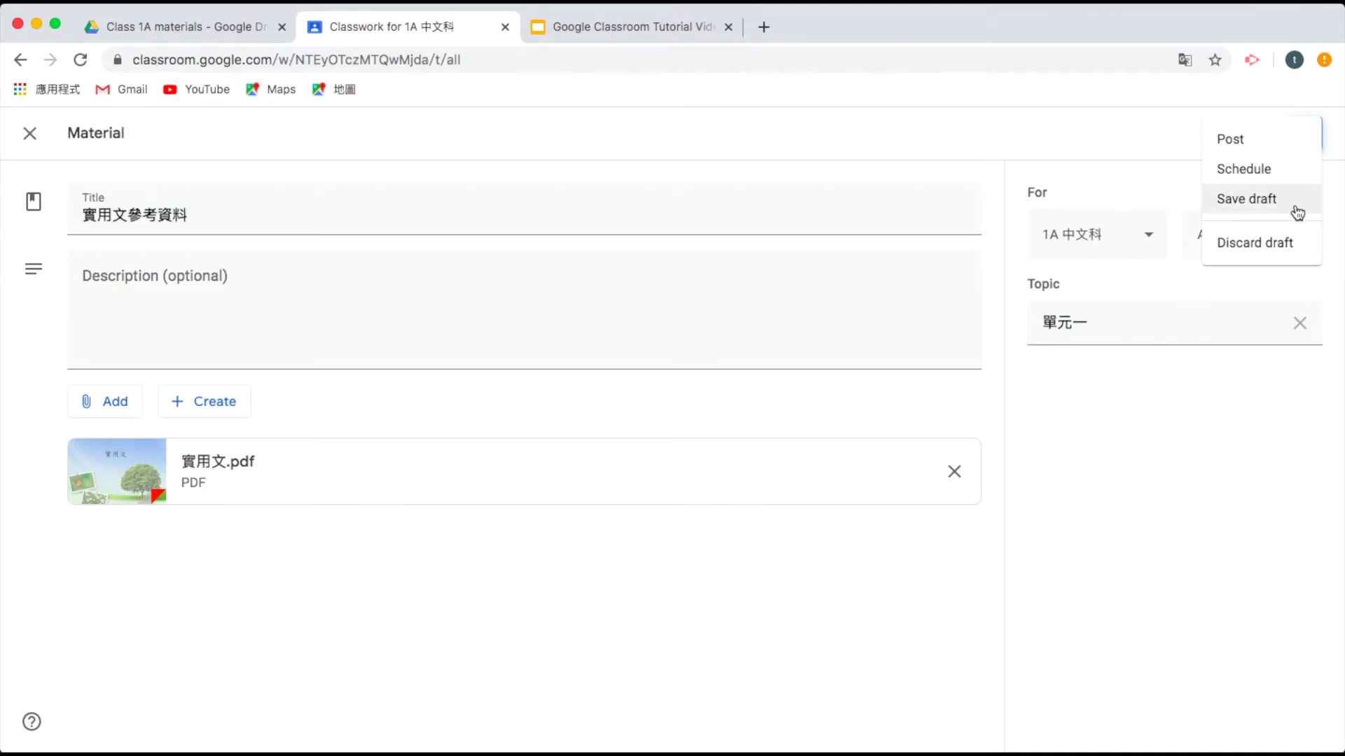
click(1120, 176)
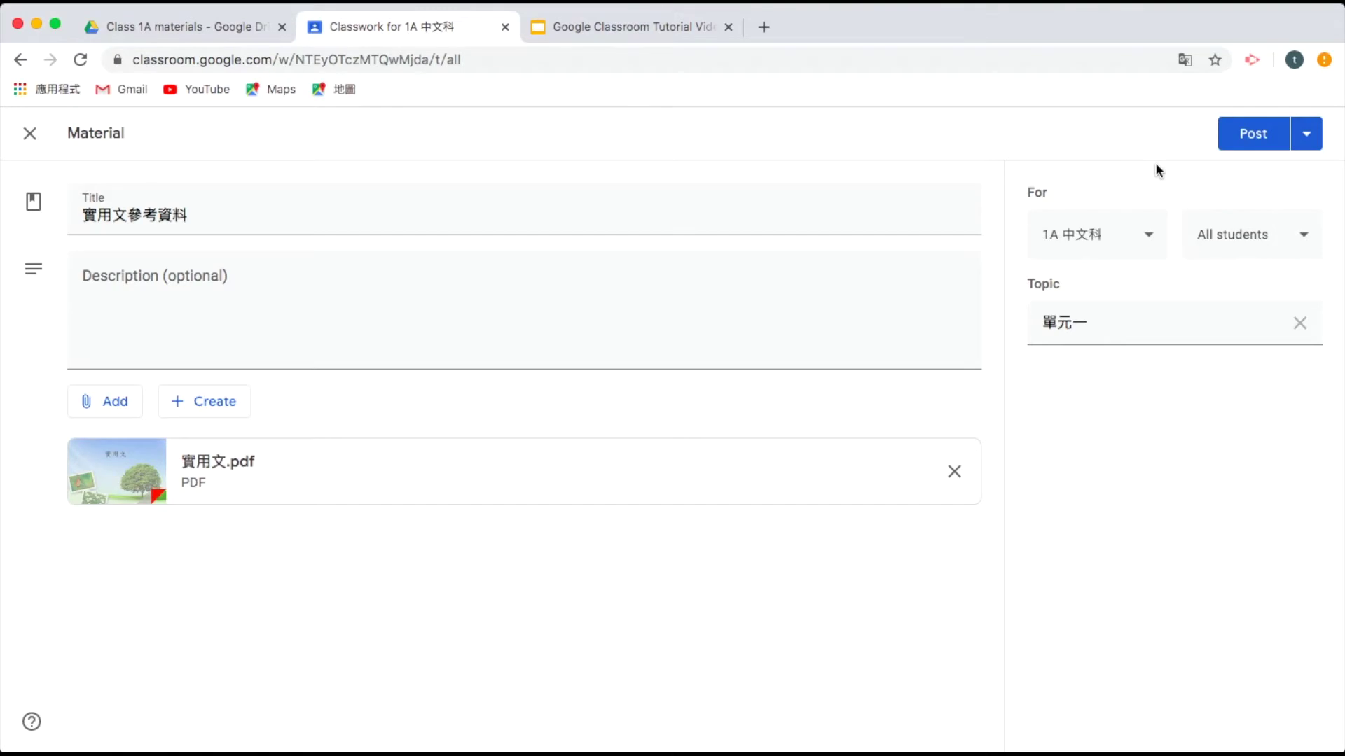
click(1245, 134)
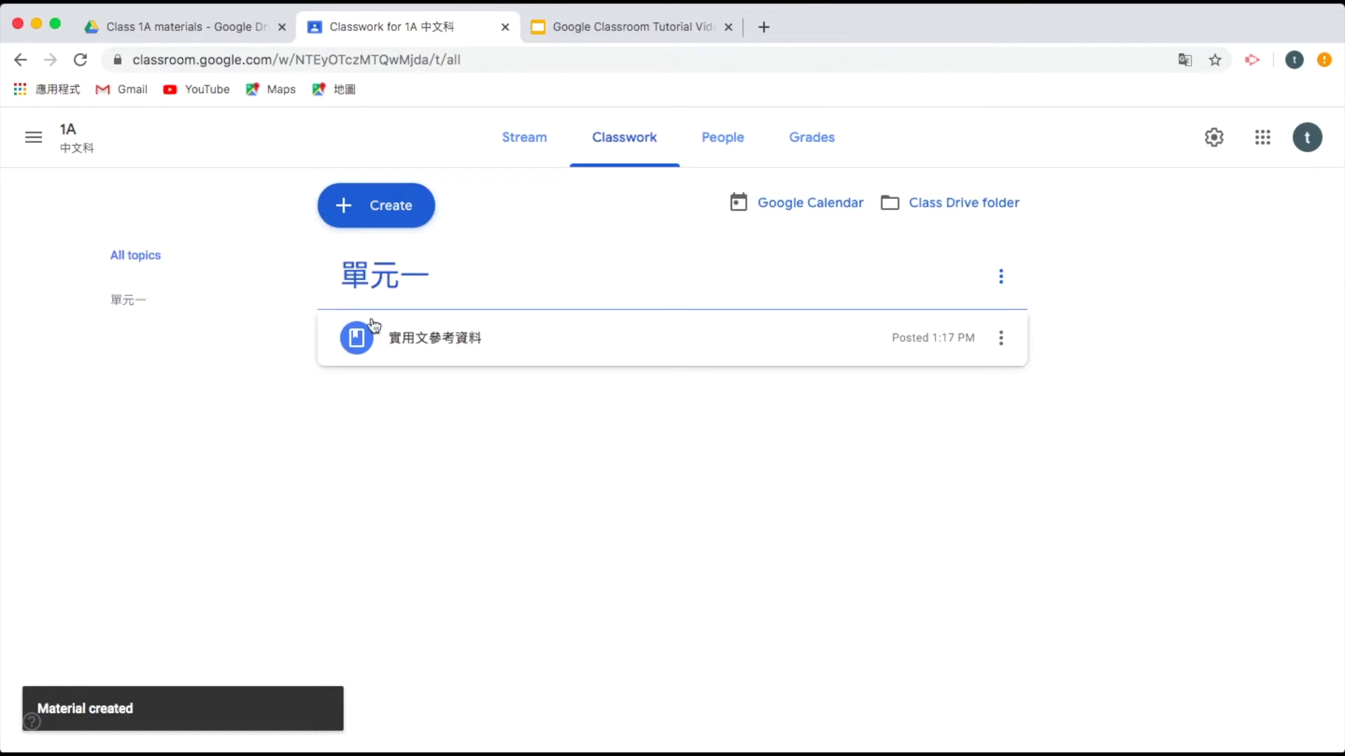
click(564, 352)
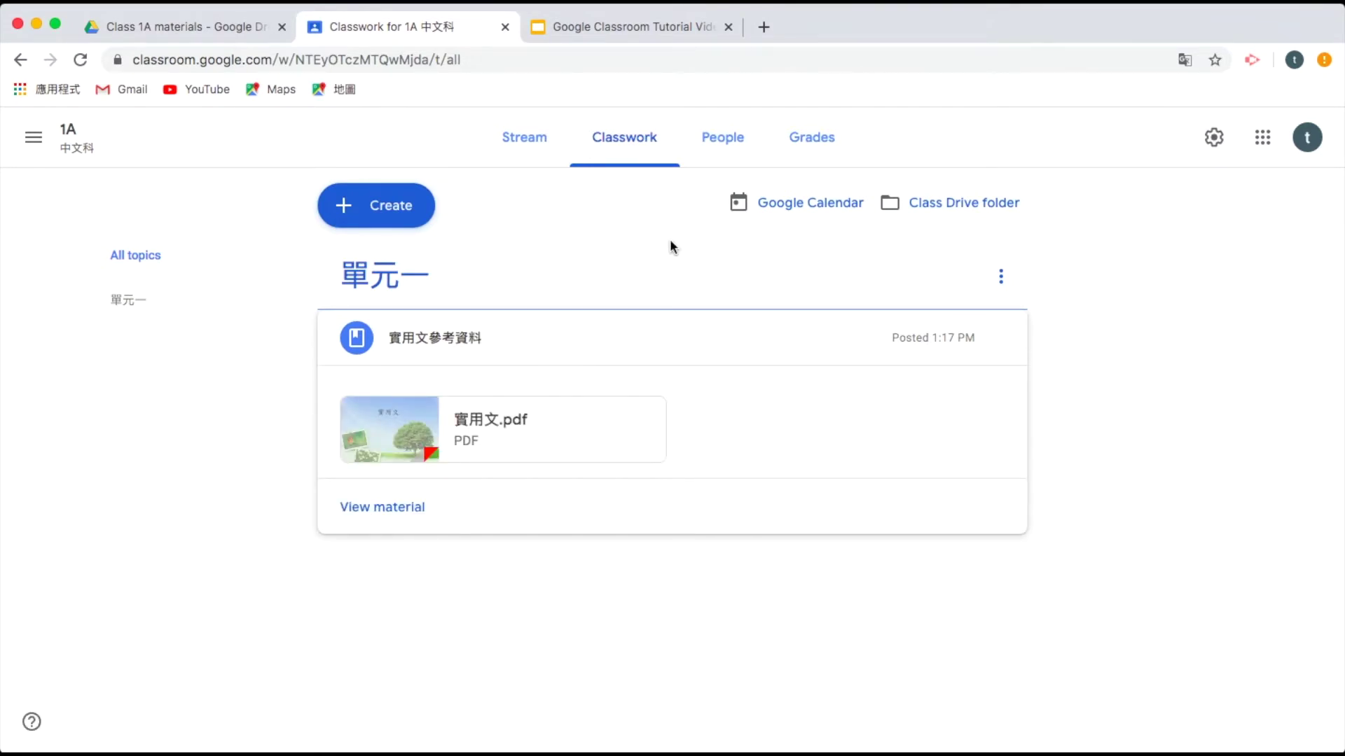
Create a new assignment titled 便條寫作.
click(381, 211)
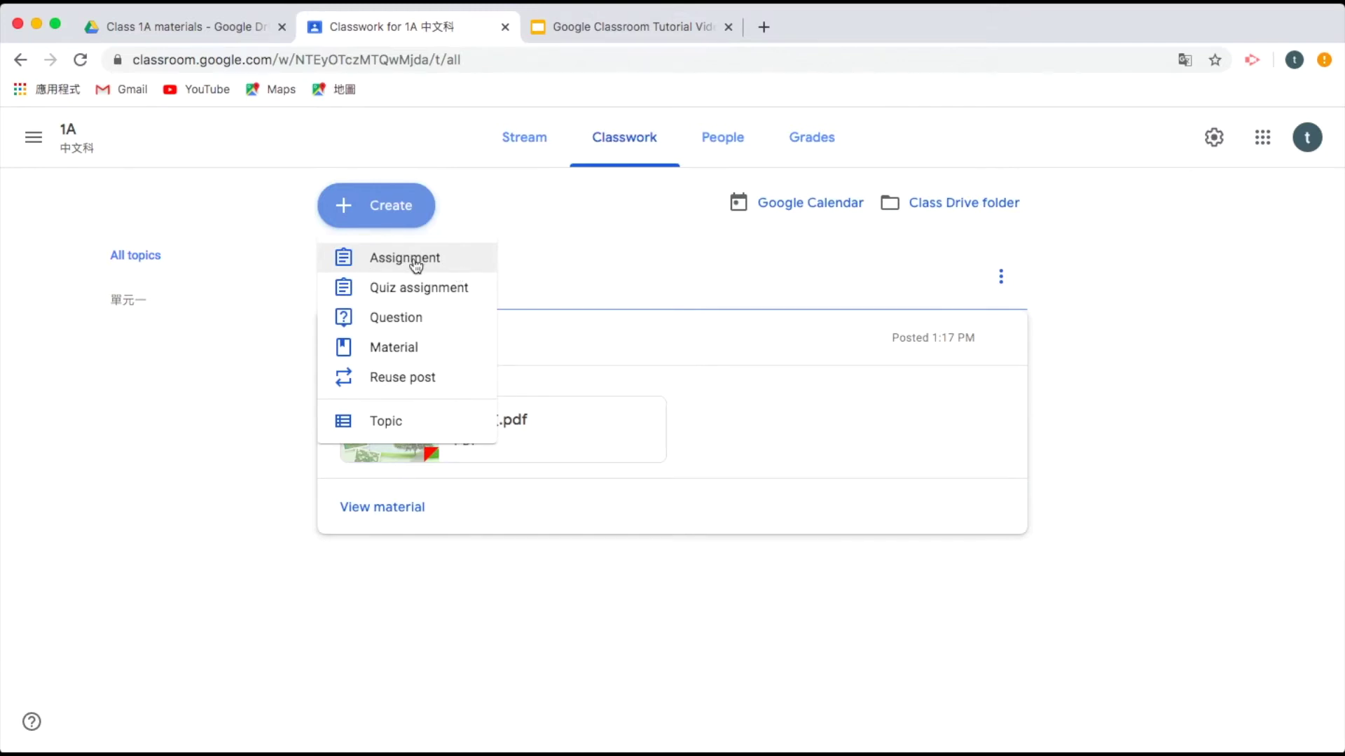
click(416, 263)
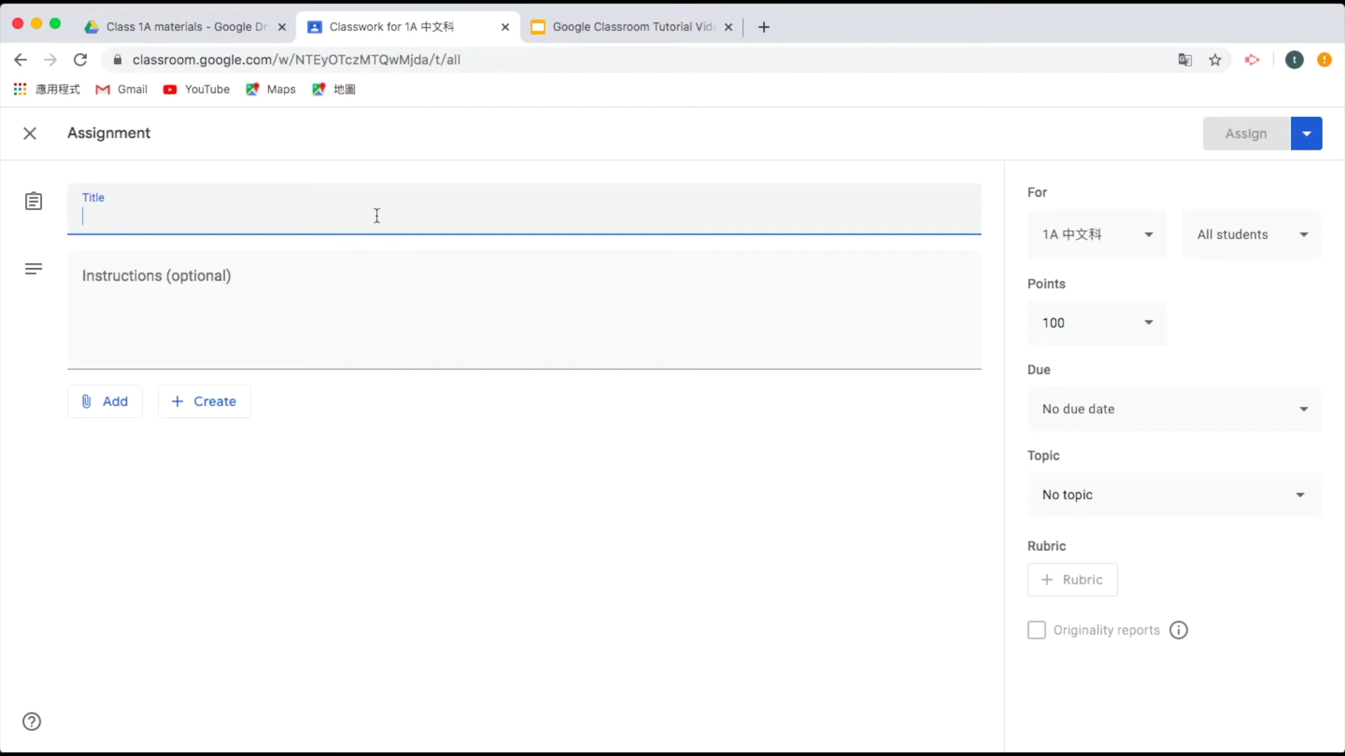
text(便條寫作)
click(396, 435)
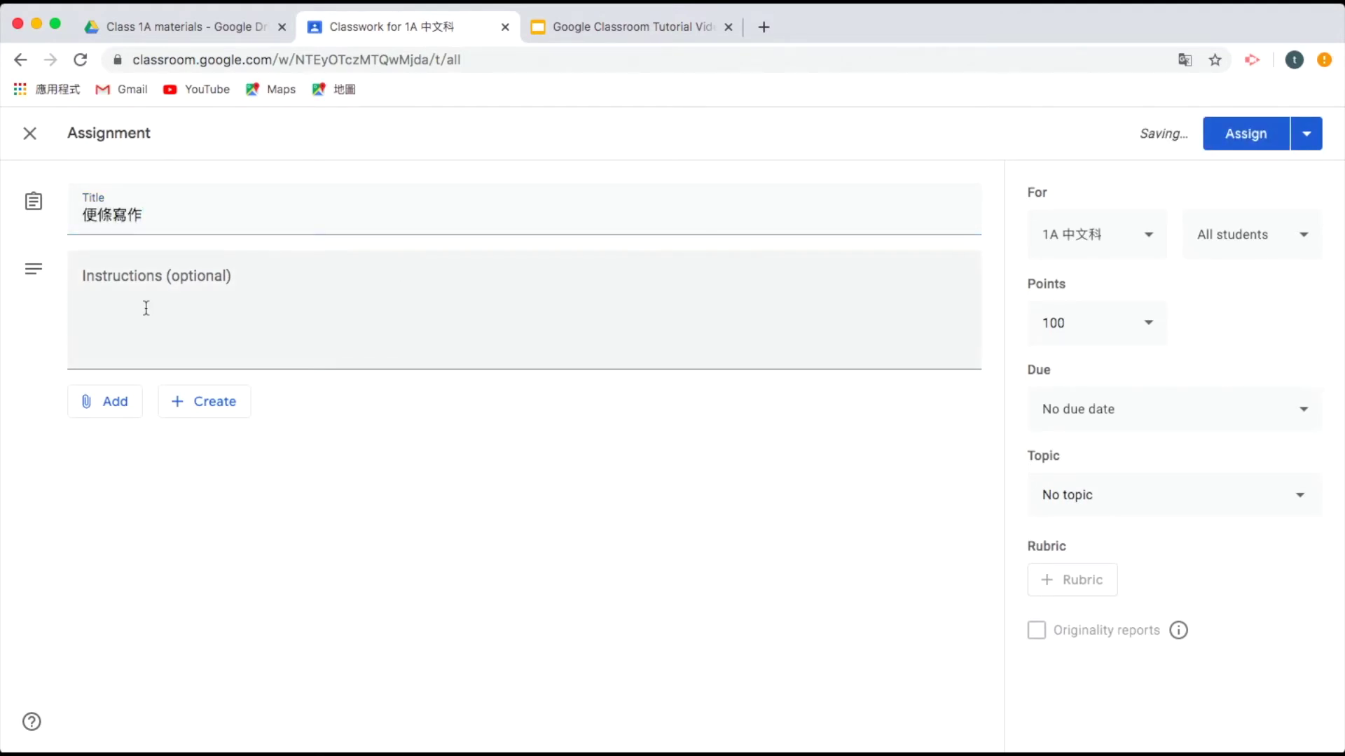
Attach the Google Docs file 便條題目 from Google Drive and set it to make a copy for each student.
click(112, 403)
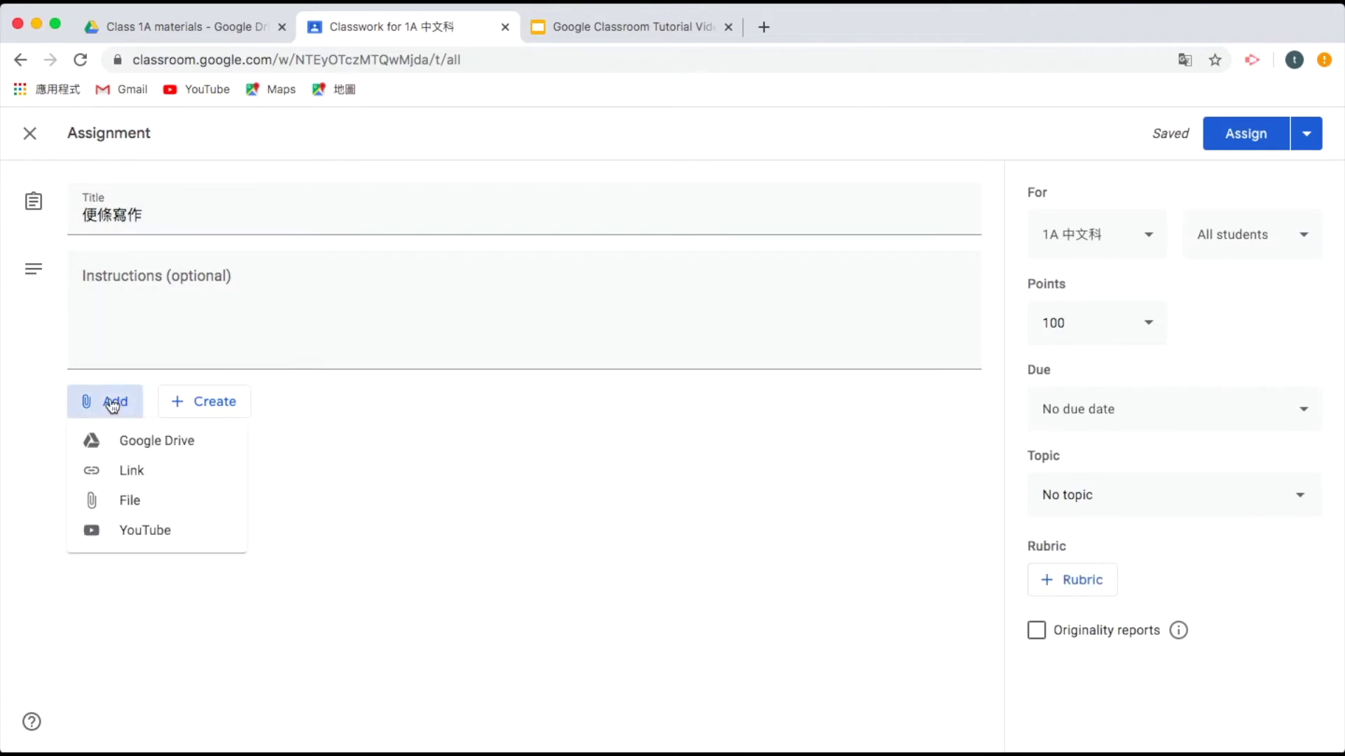
click(142, 447)
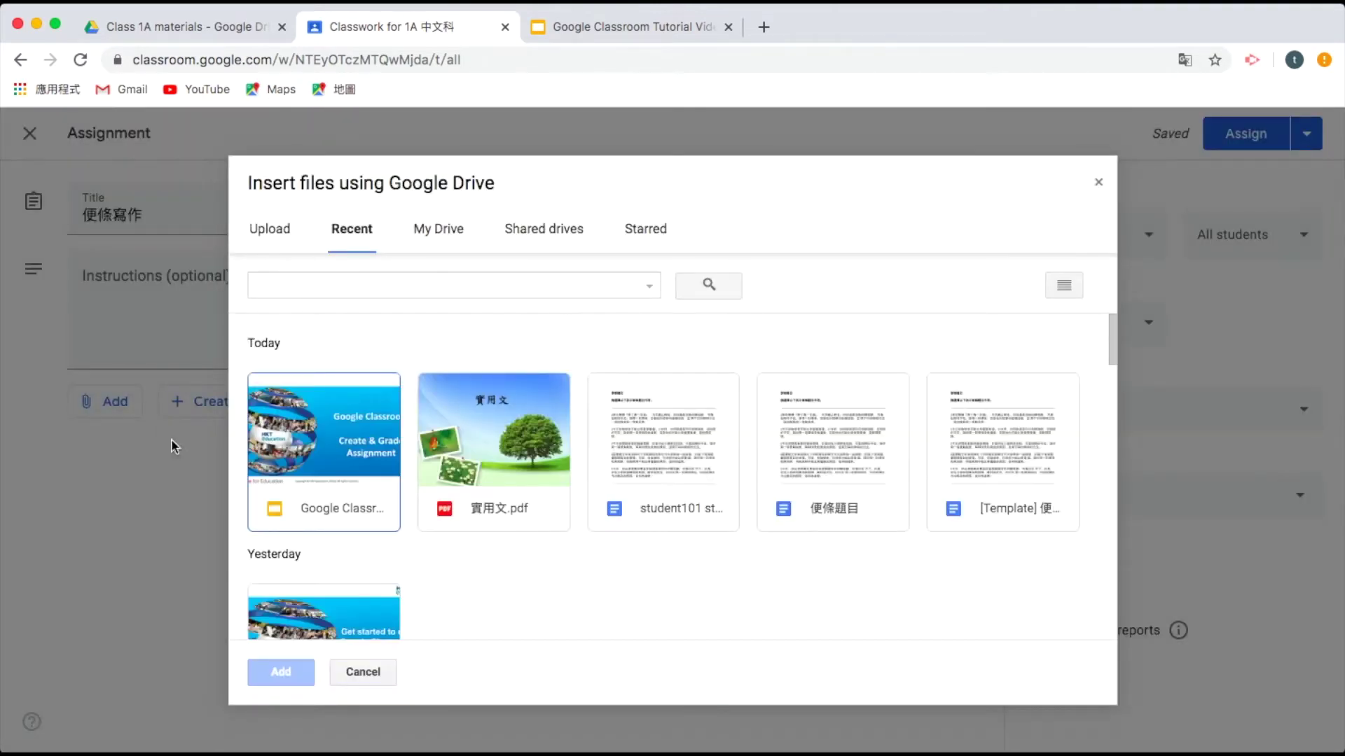
click(851, 449)
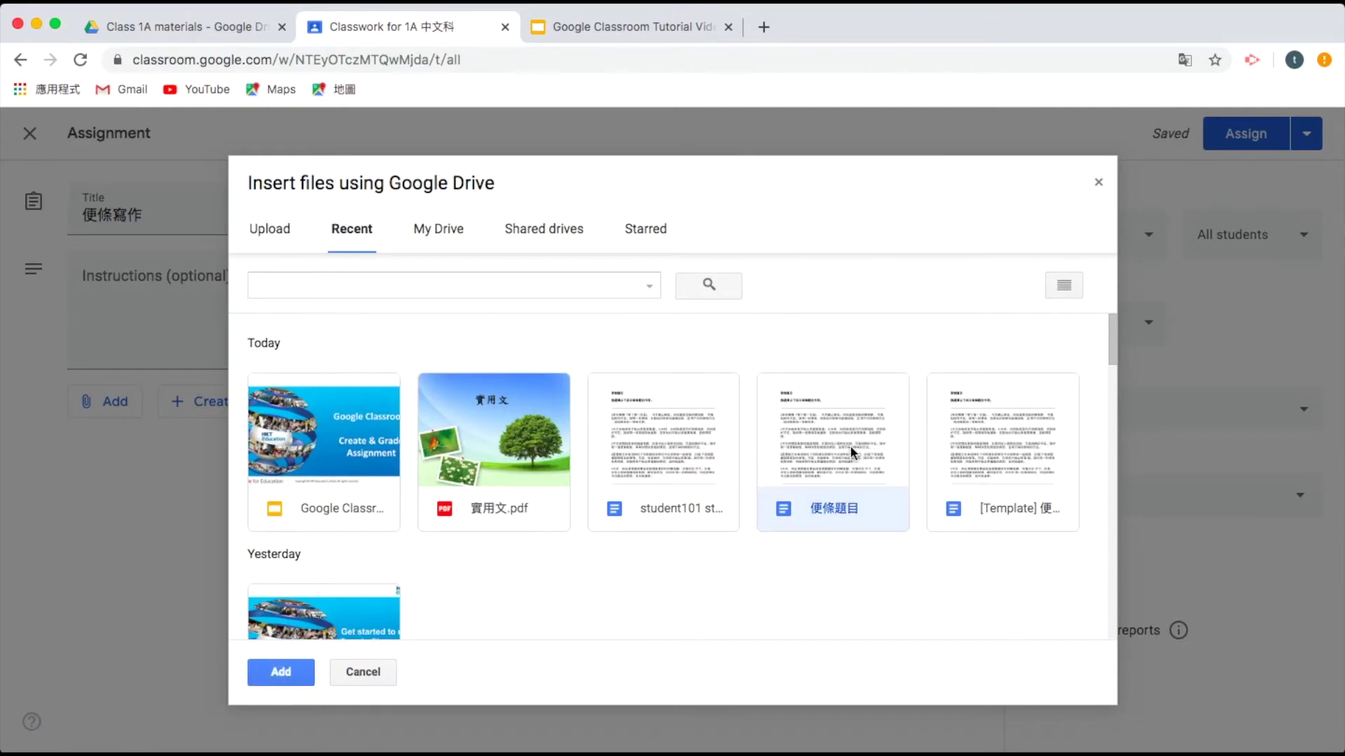
double_click(850, 444)
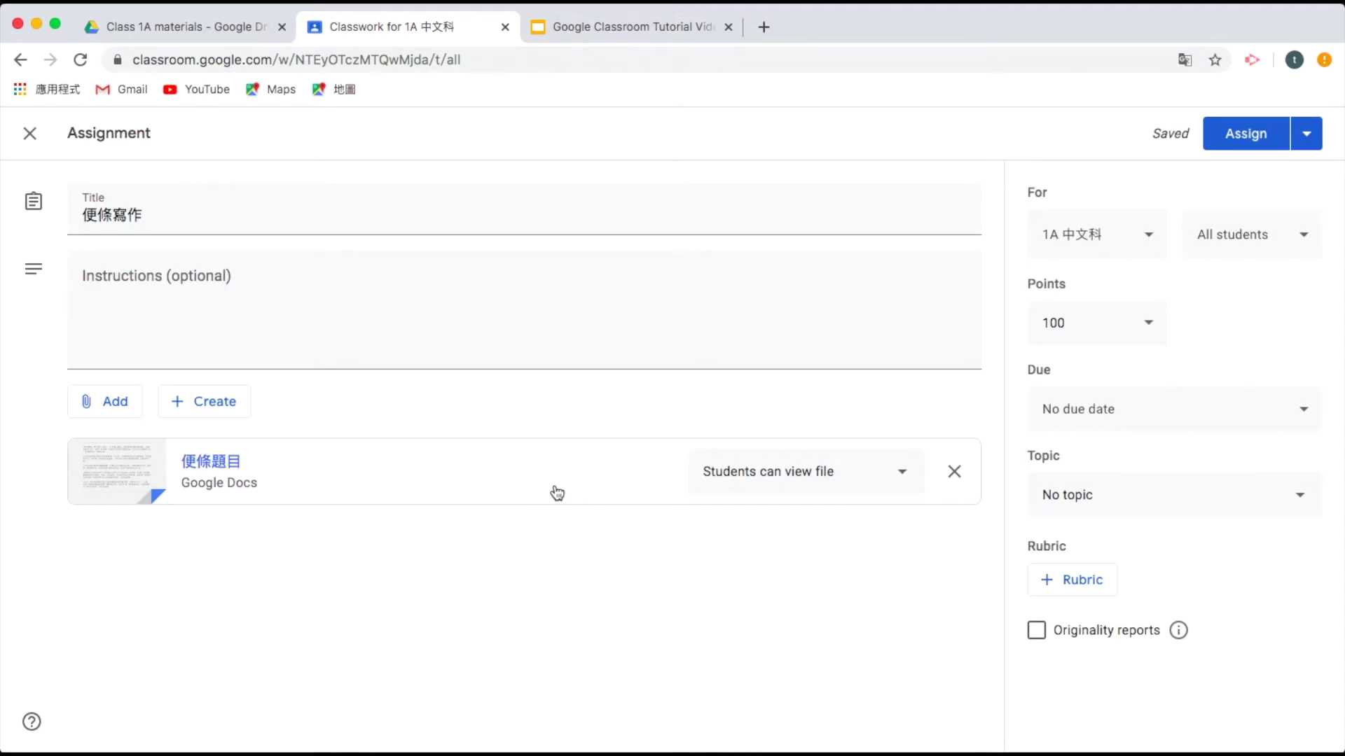
click(908, 478)
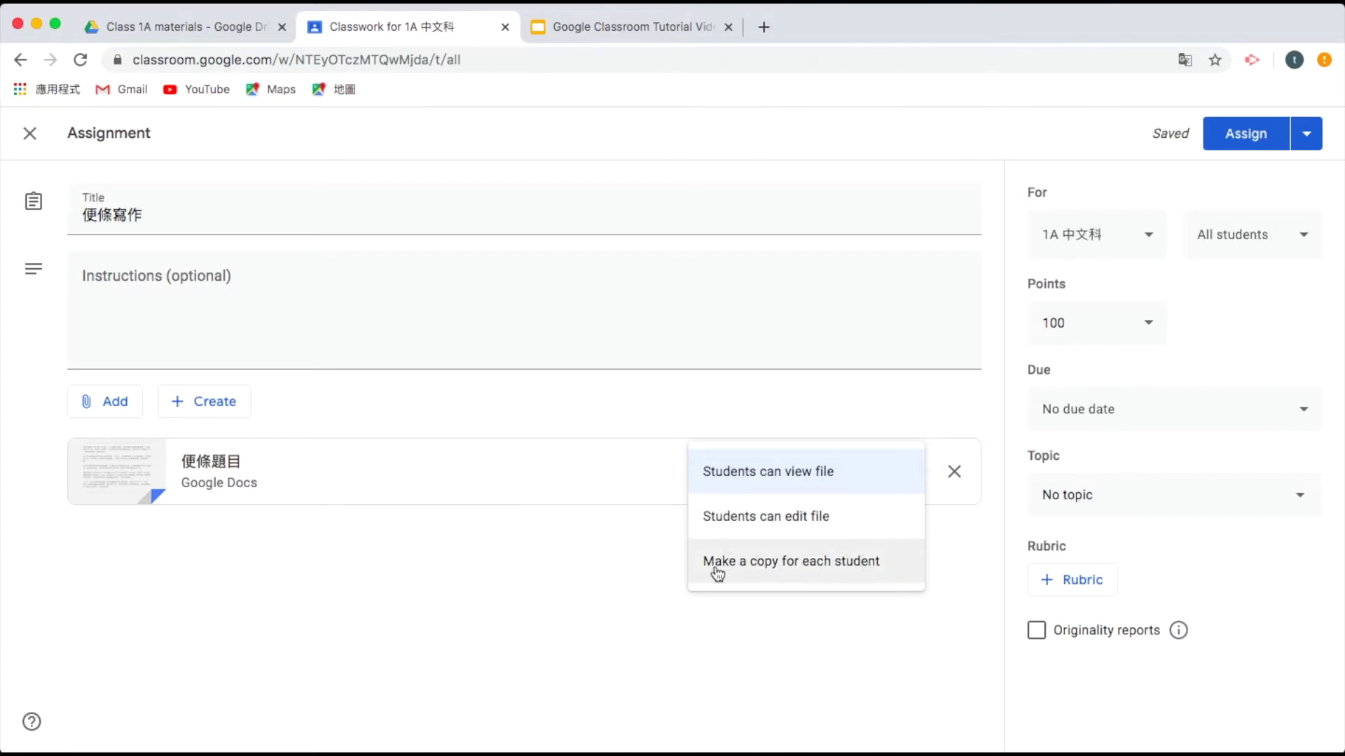
click(803, 576)
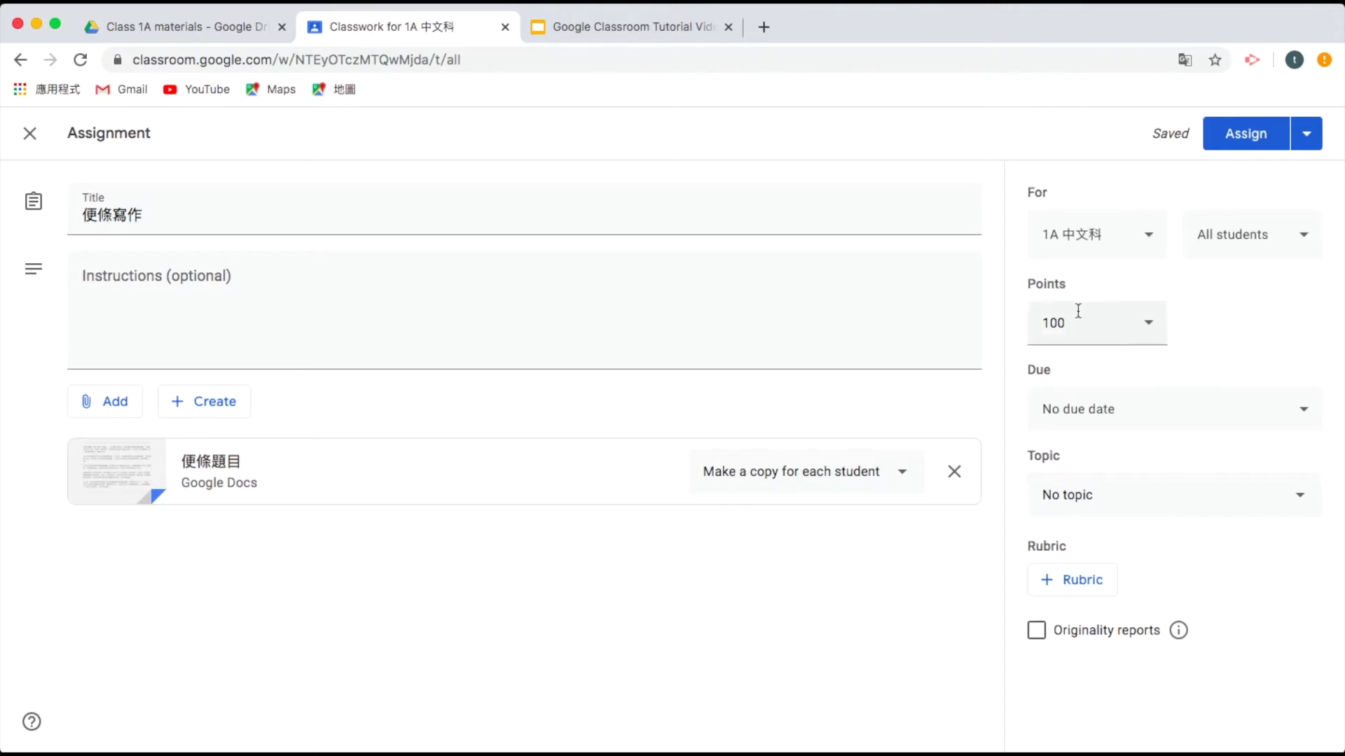
Set the due date to Feb 17, 2020 and assign the work under the new topic 單元二.
click(1261, 420)
click(1222, 499)
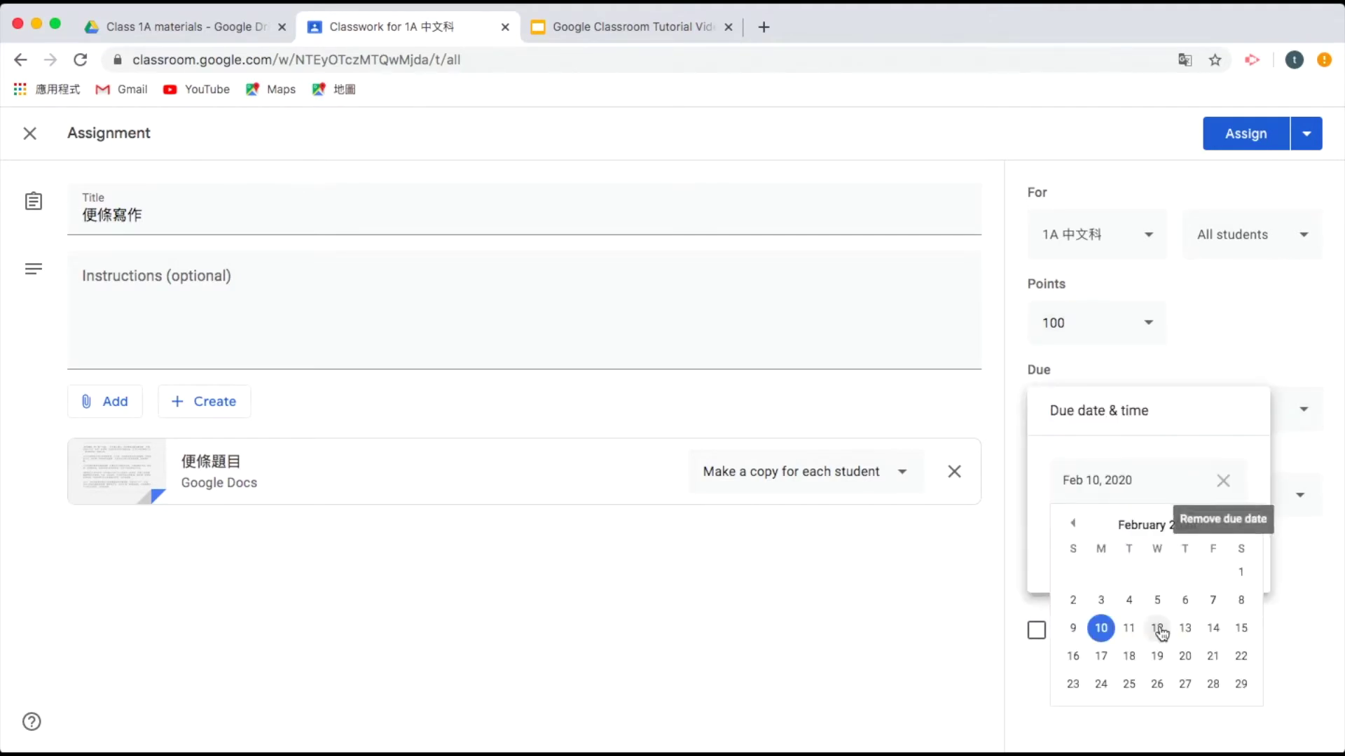
click(1103, 657)
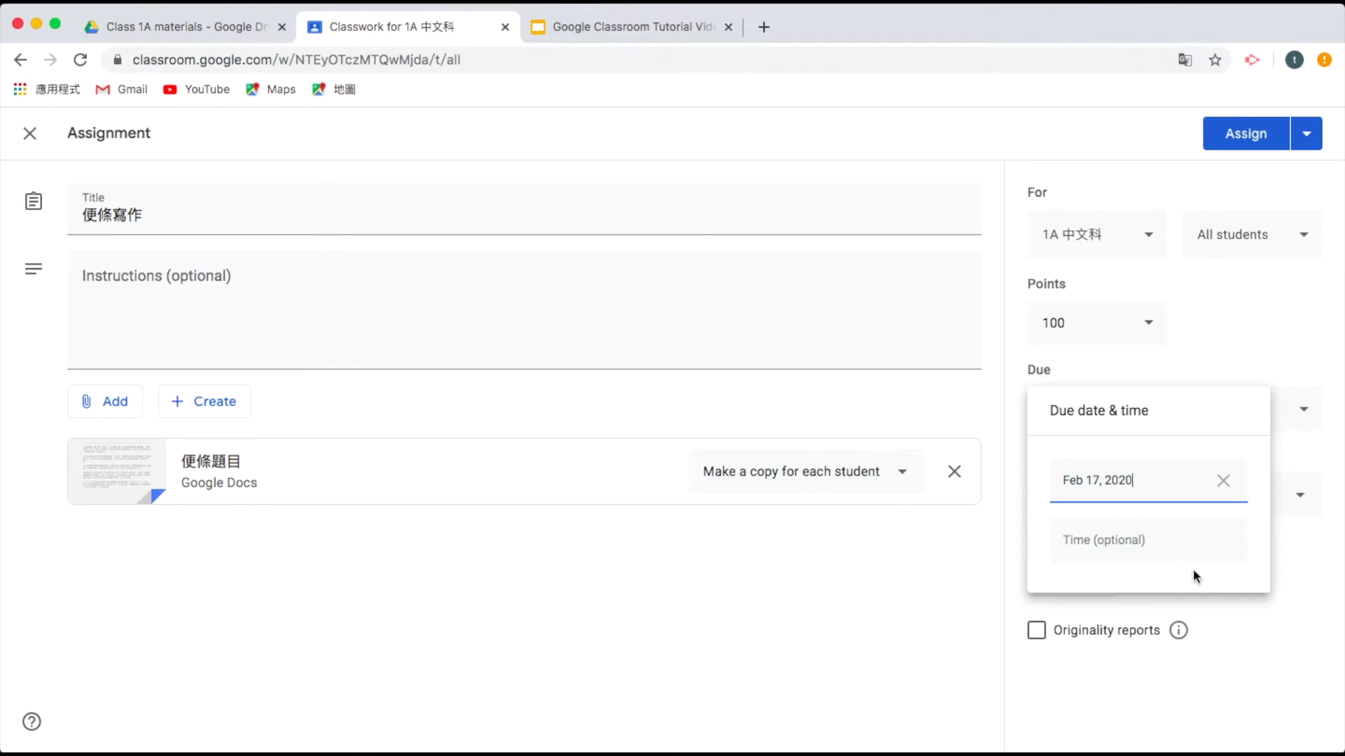
click(1294, 615)
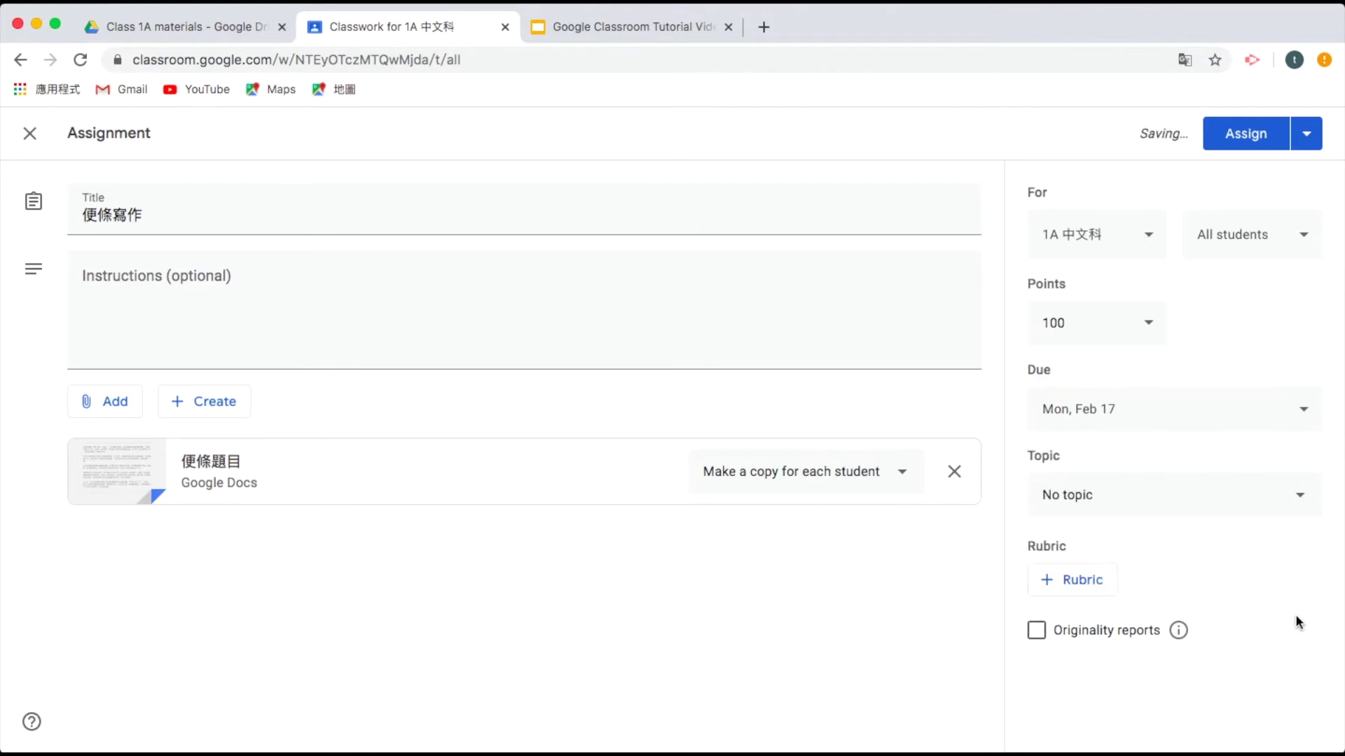
click(1147, 491)
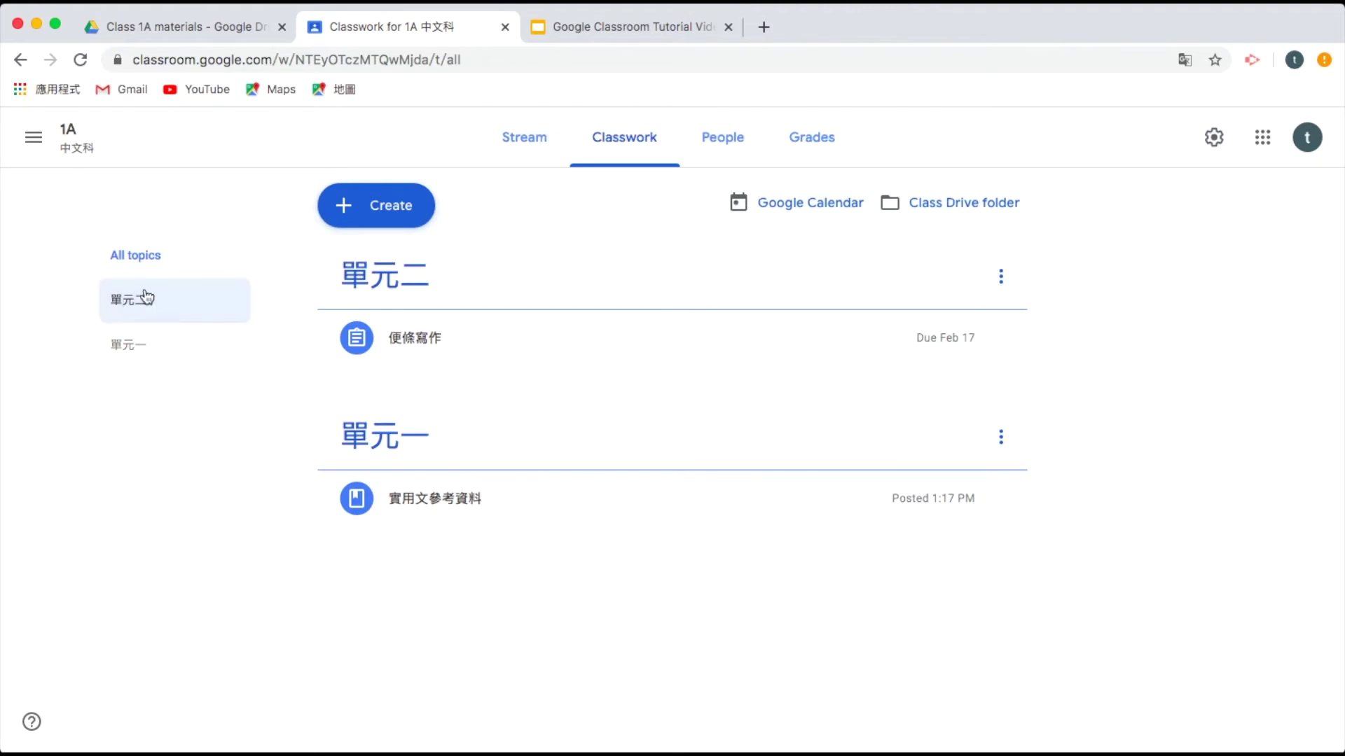
Expand the 便條寫作 assignment in the classwork list and review its details and the topics.
click(585, 341)
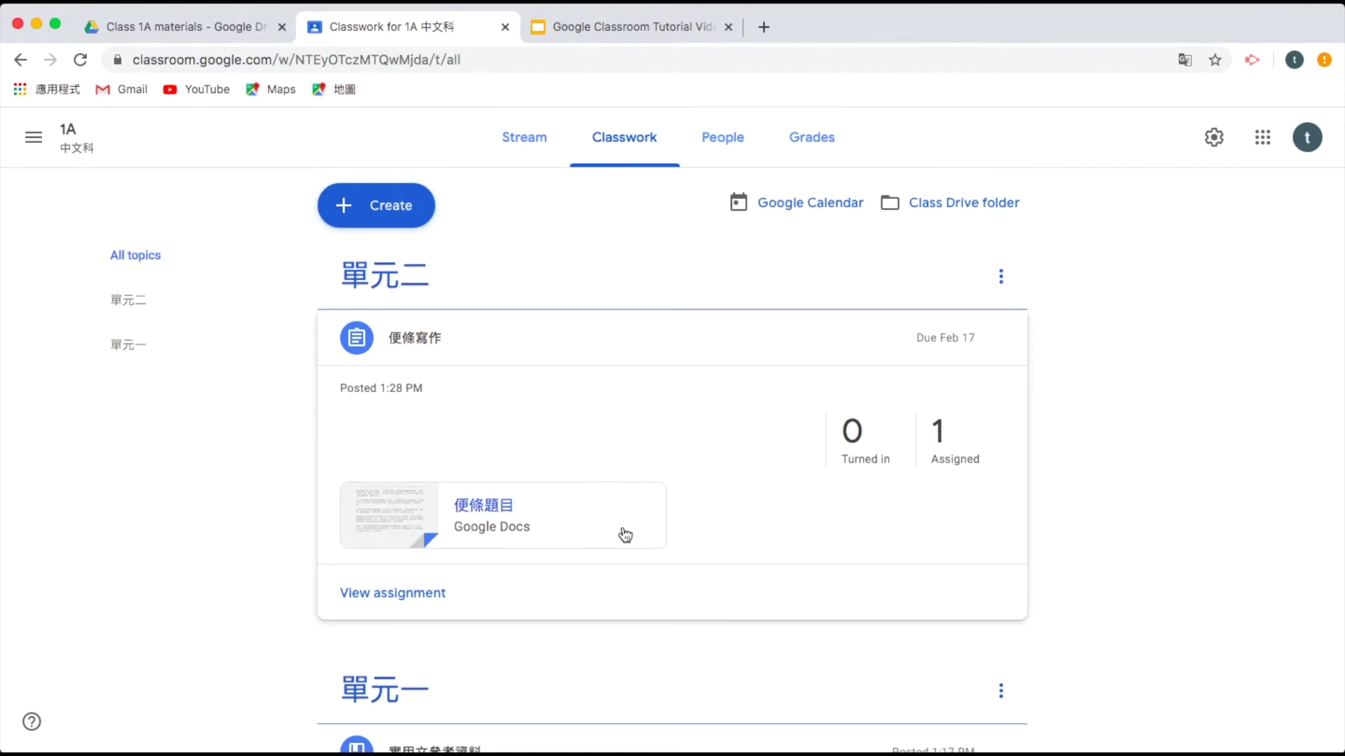
scroll(624, 537, down, 1)
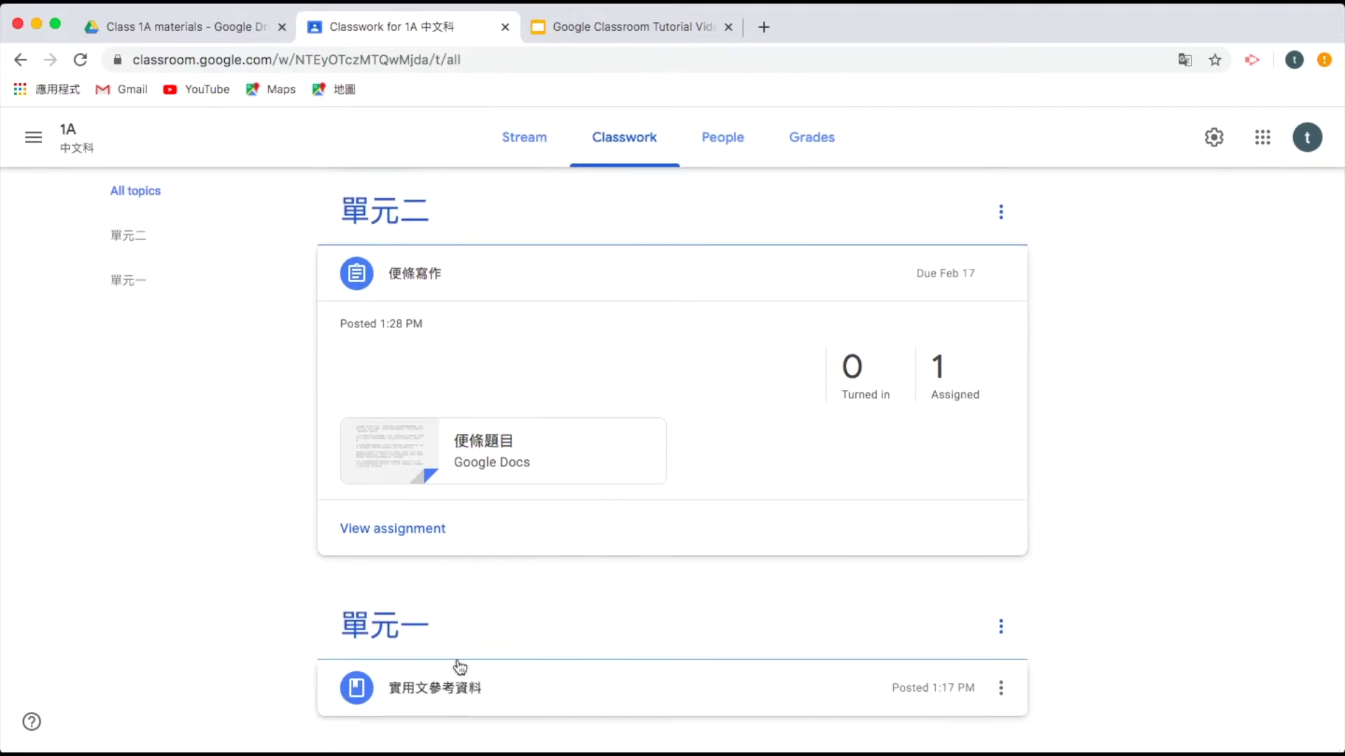
scroll(560, 515, up, 1)
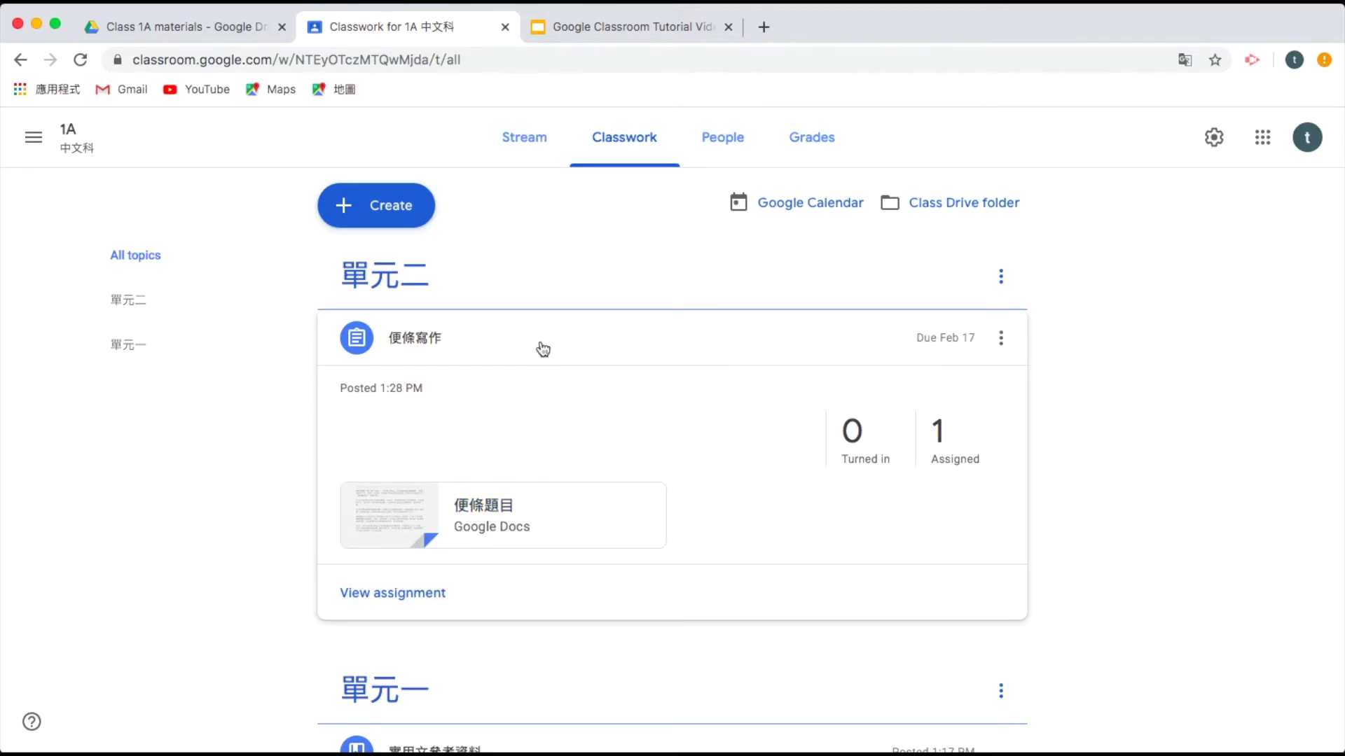
Switch to the Class 1A materials folder in Google Drive and preview 便條題目.docx through its last question.
click(204, 27)
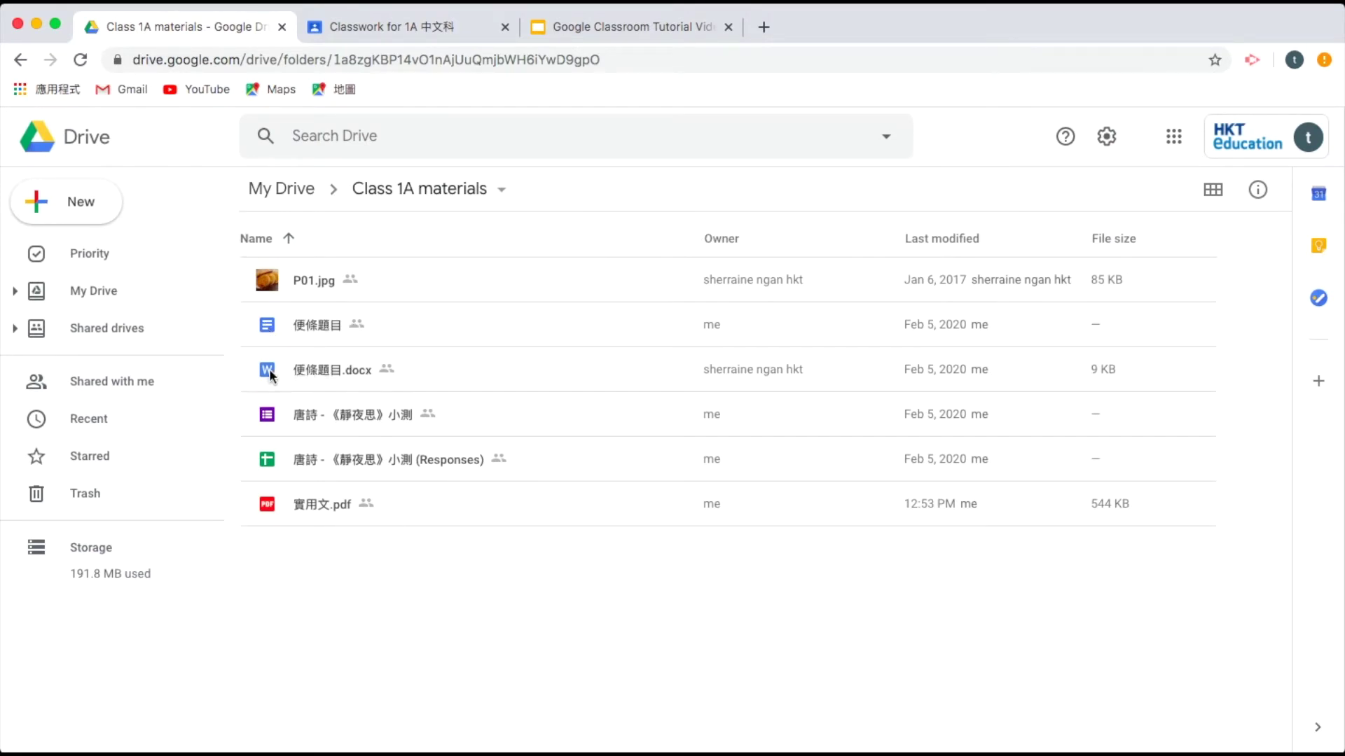
click(335, 378)
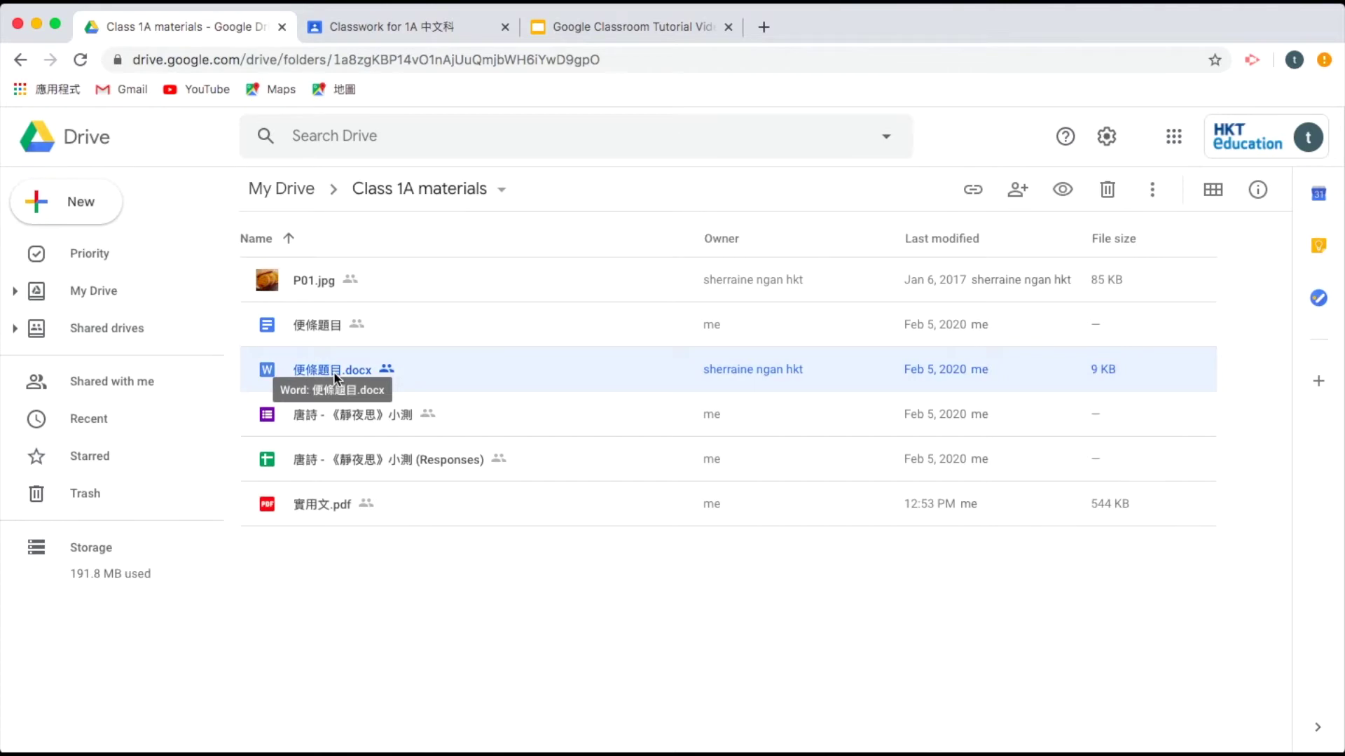
double_click(335, 378)
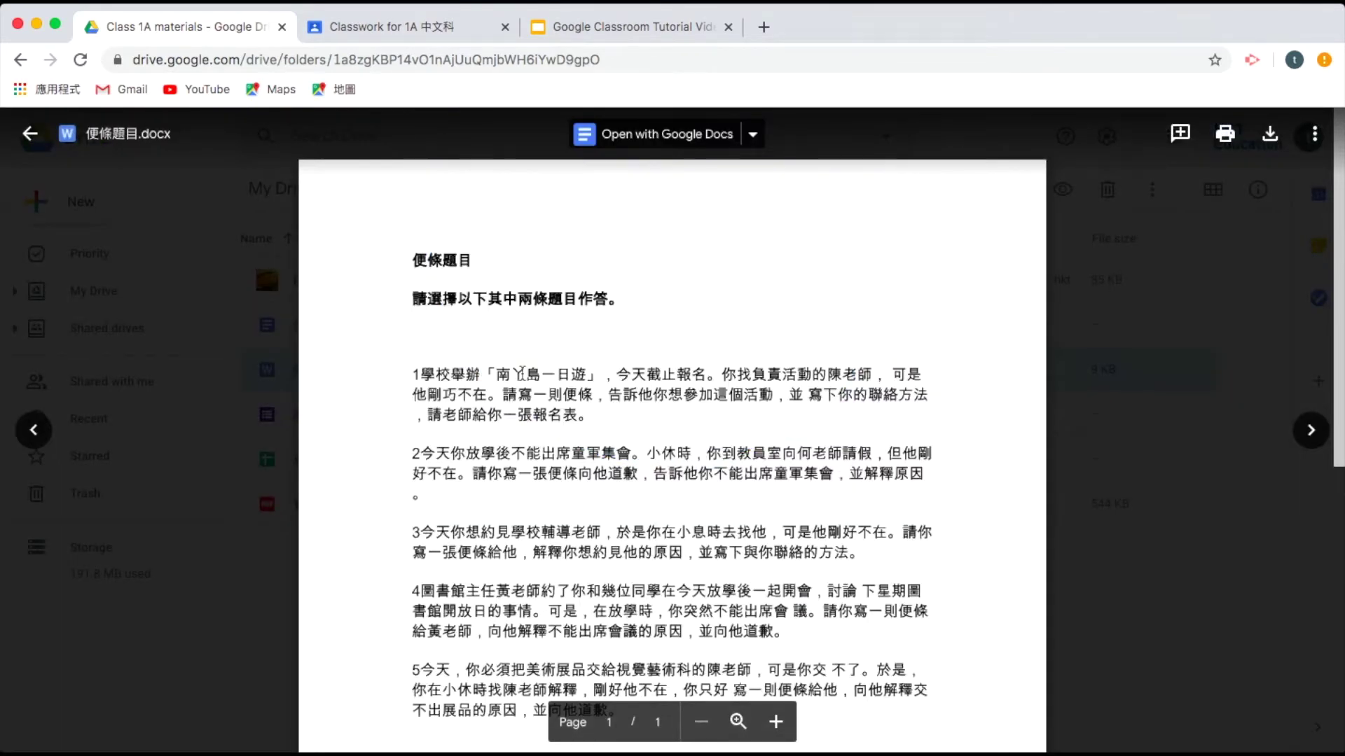
scroll(769, 500, down, 6)
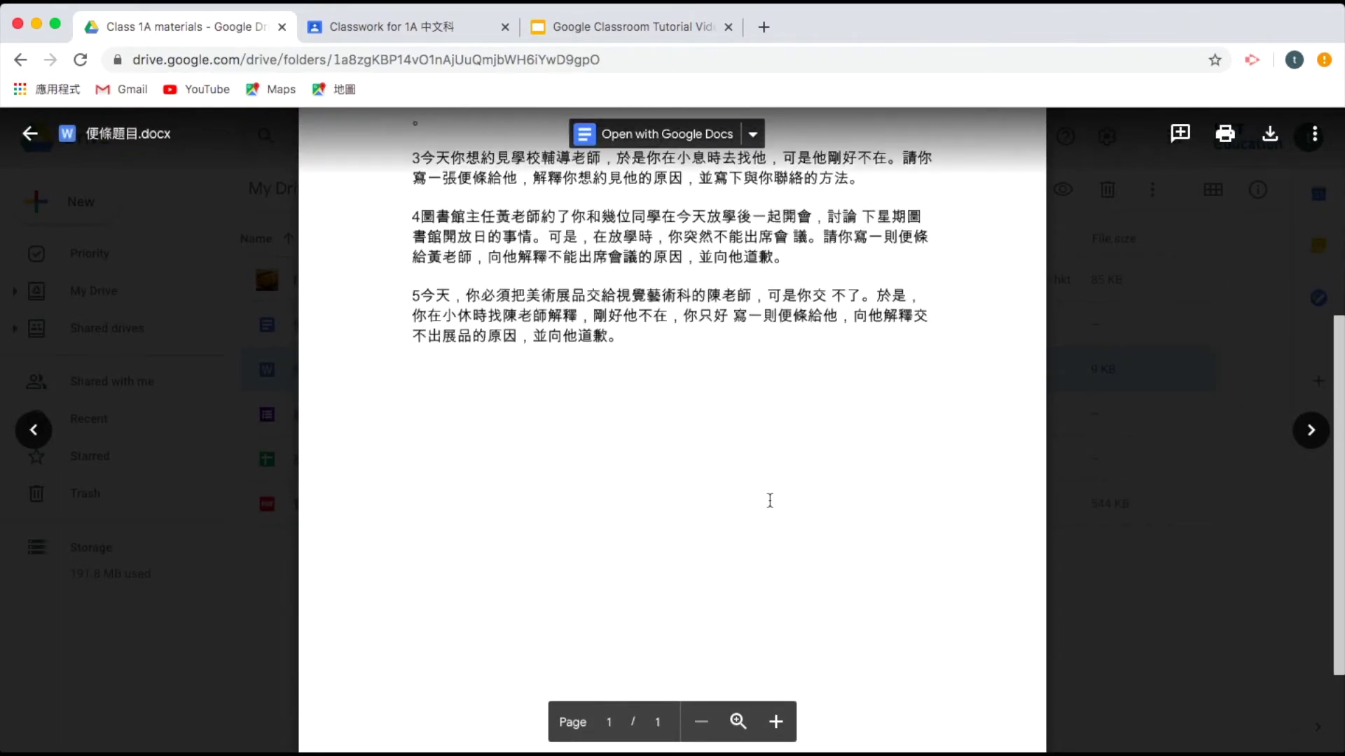
scroll(769, 501, up, 6)
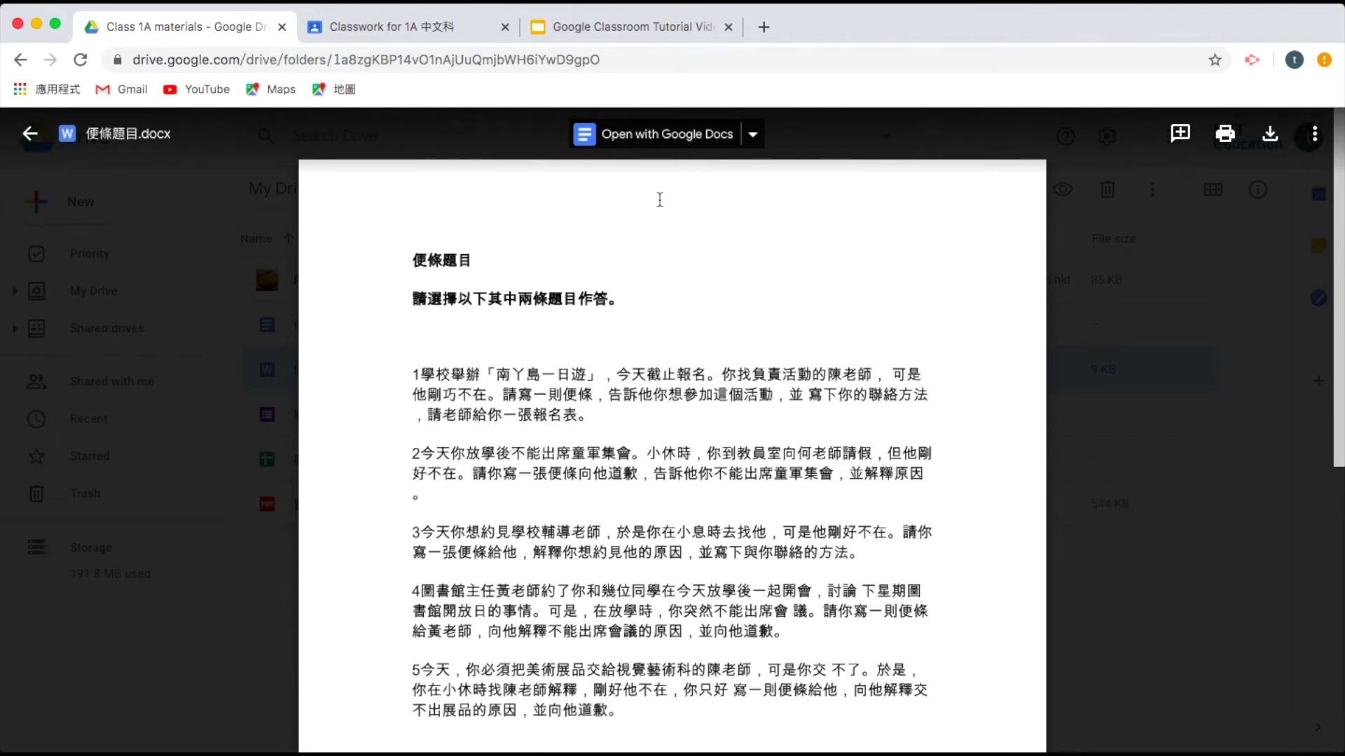
Open the previewed Word file in Google Docs and save it in Google Docs format.
click(654, 138)
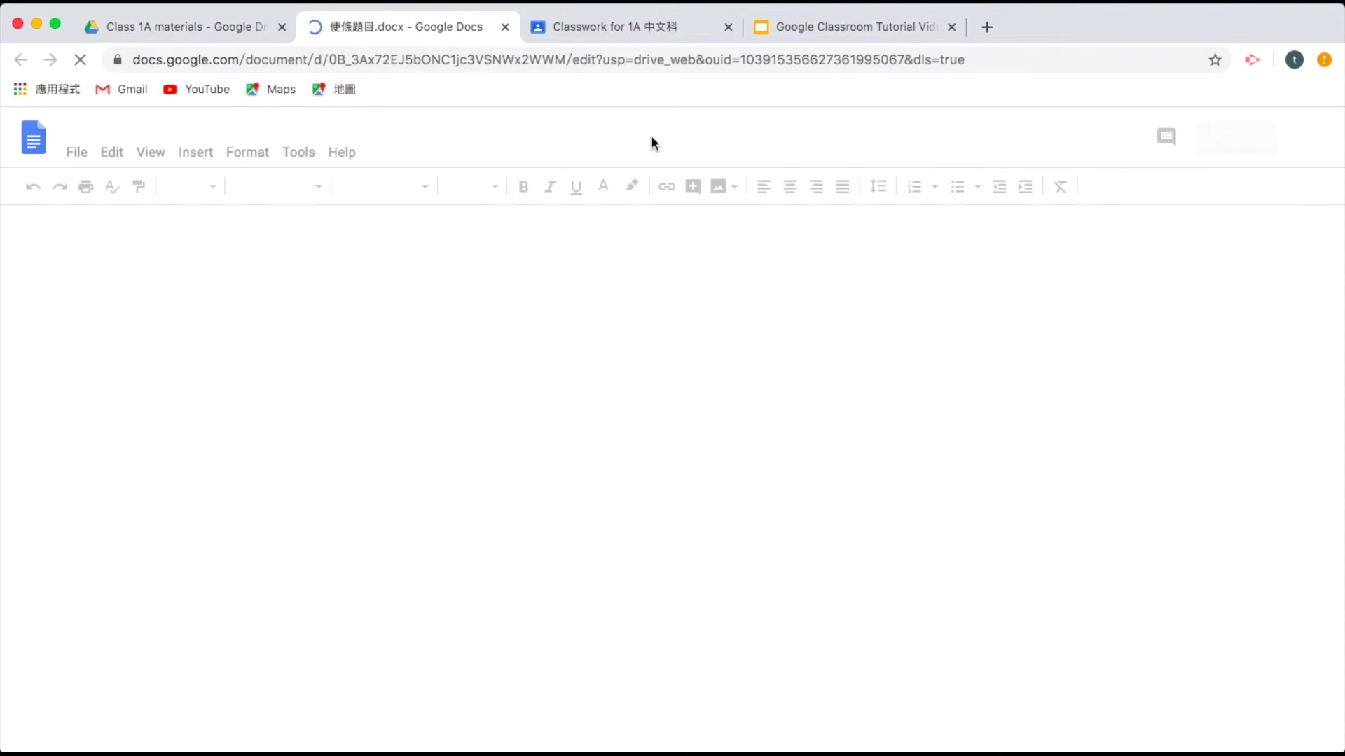
click(83, 155)
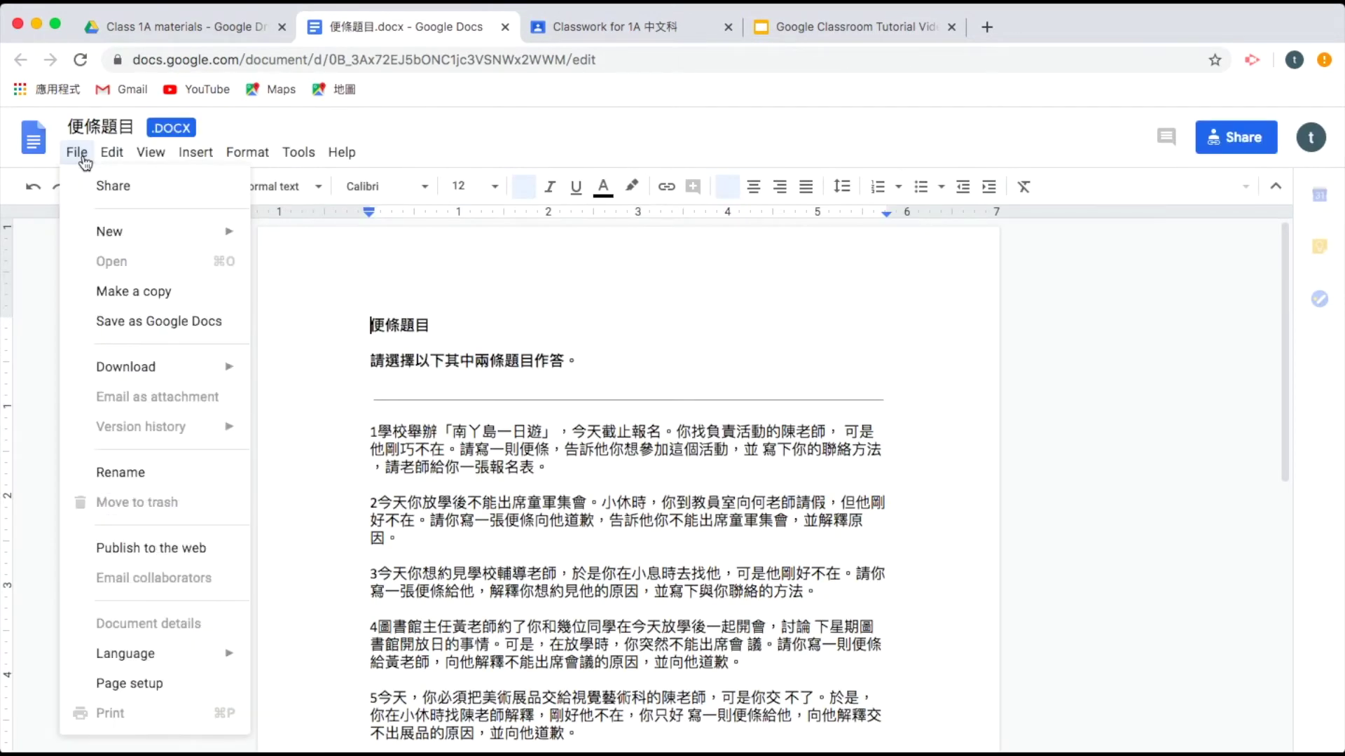
click(213, 329)
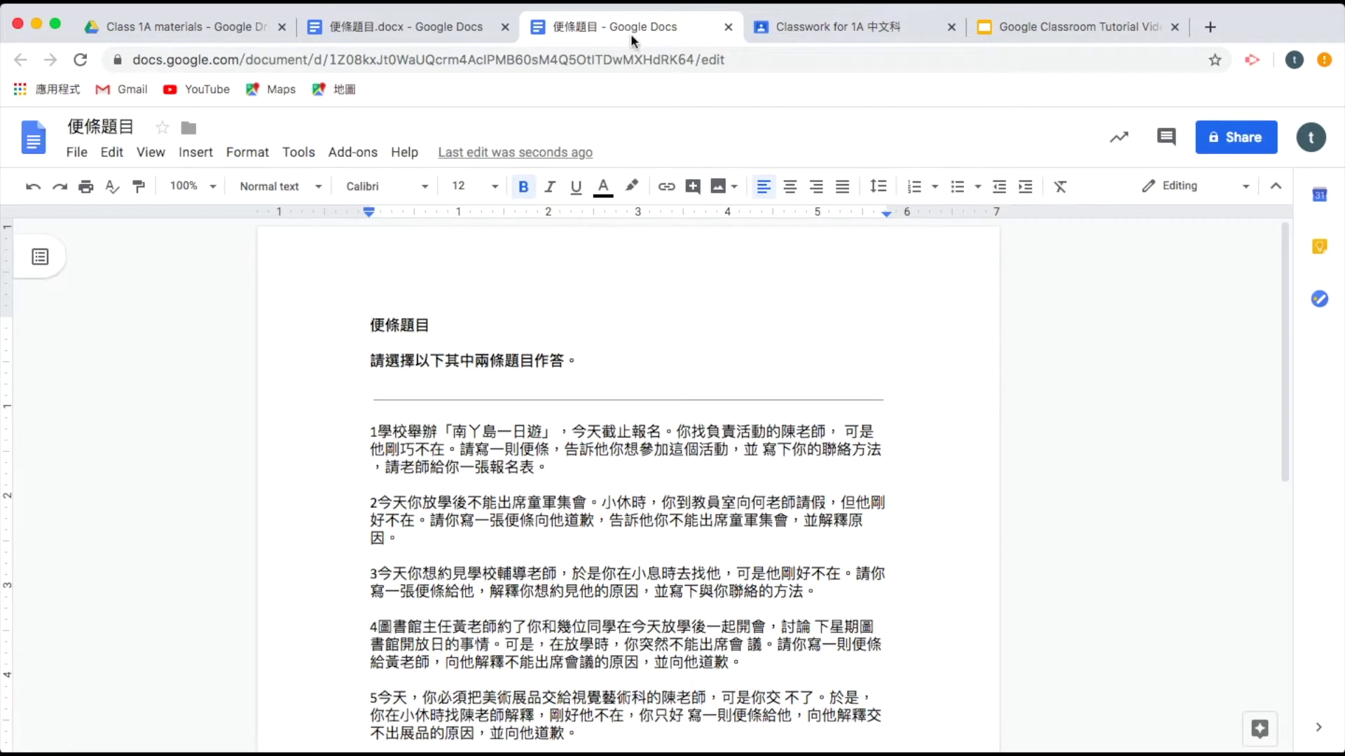
Compare the 便條題目 Word file with its Google Docs version and return to the Class 1A materials folder in Google Drive.
click(409, 26)
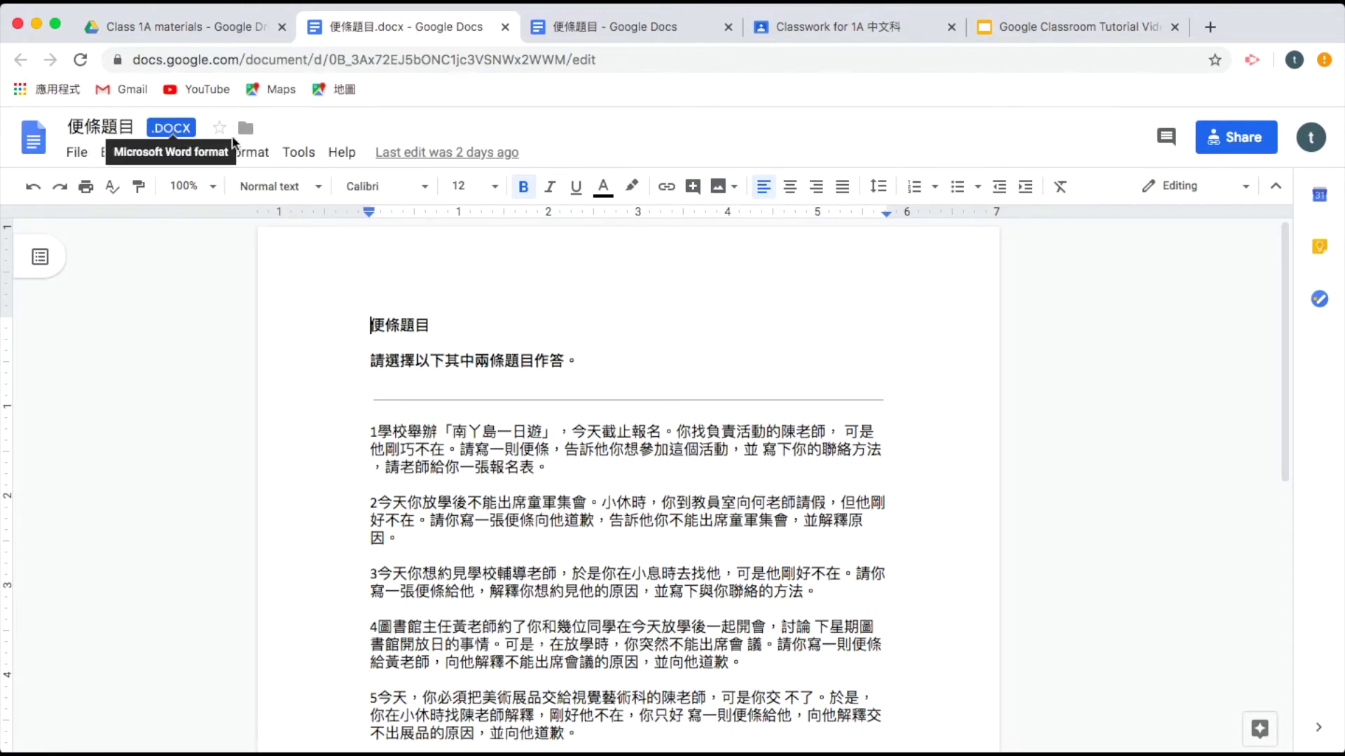
click(619, 32)
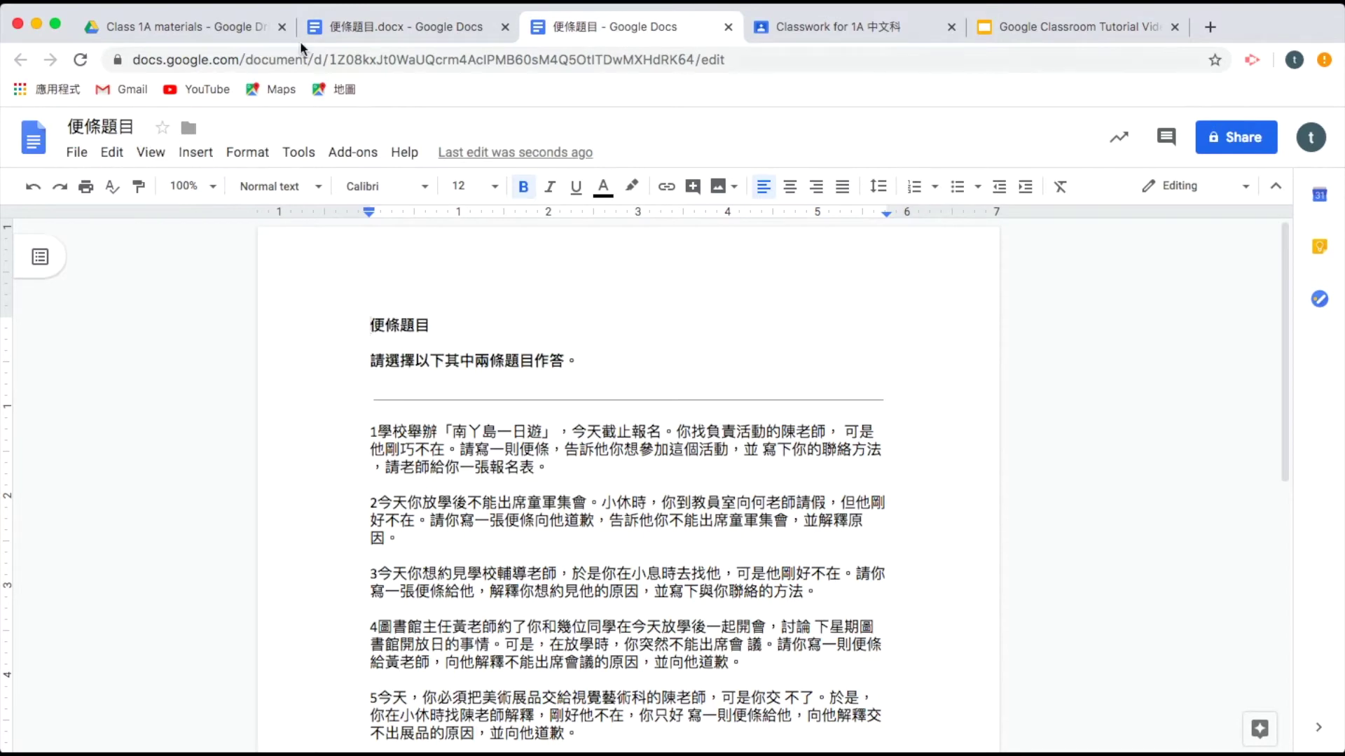
click(204, 31)
click(270, 438)
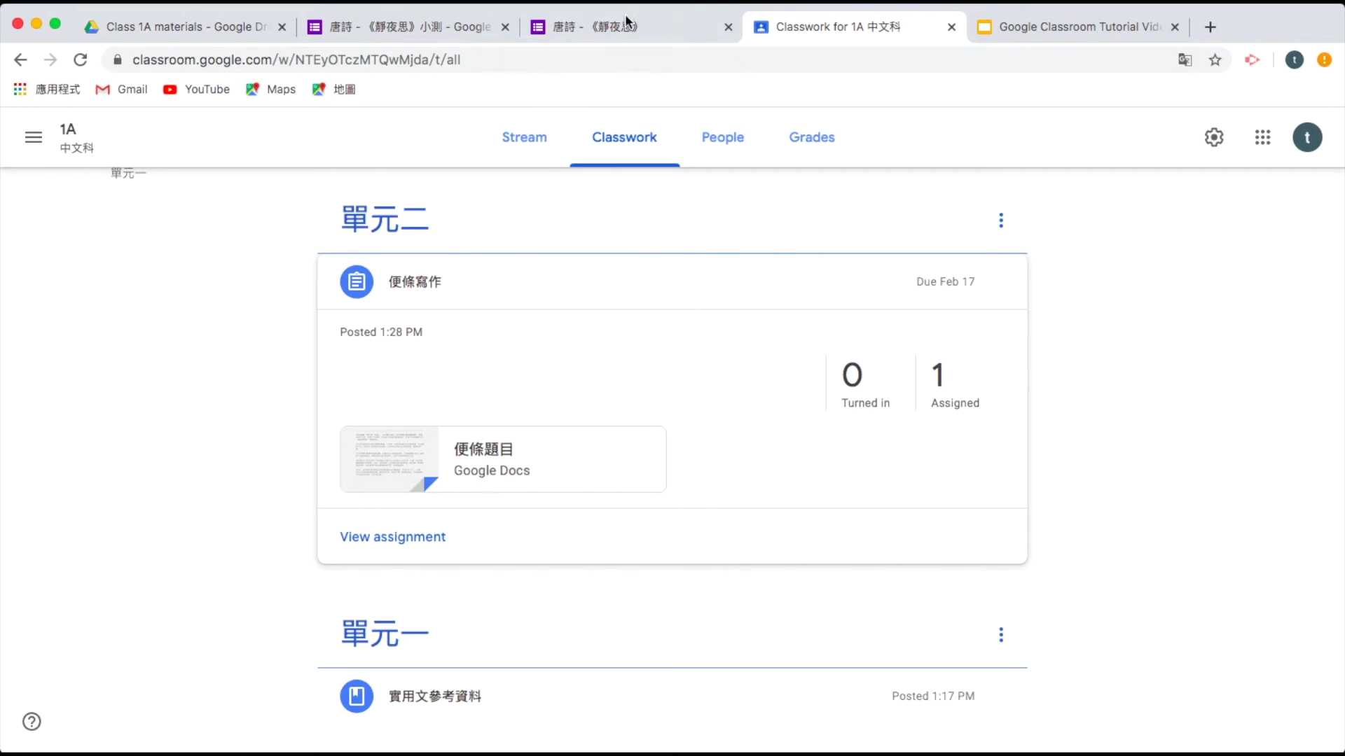
Review the respondent view of the 唐詩 -《靜夜思》 form, from the embedded video through the name field and multiple-choice questions.
click(625, 27)
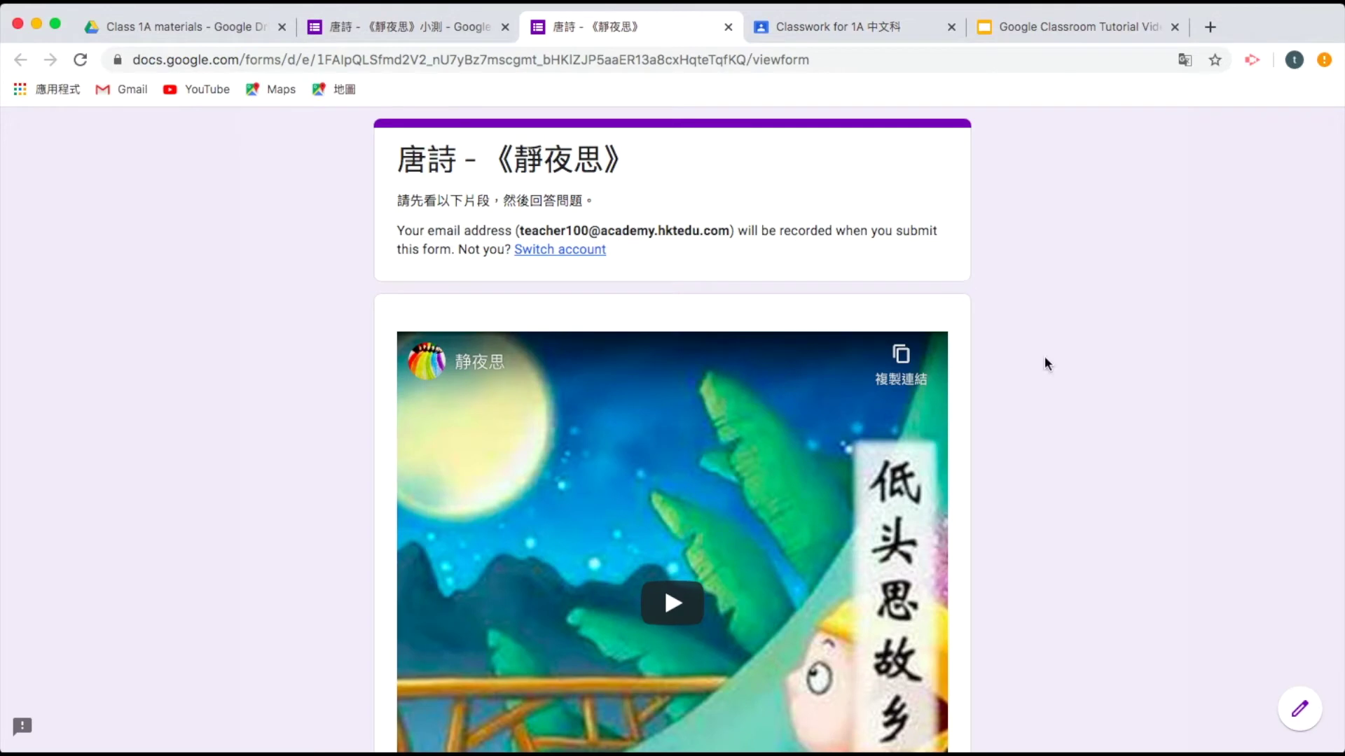
scroll(1048, 360, down, 5)
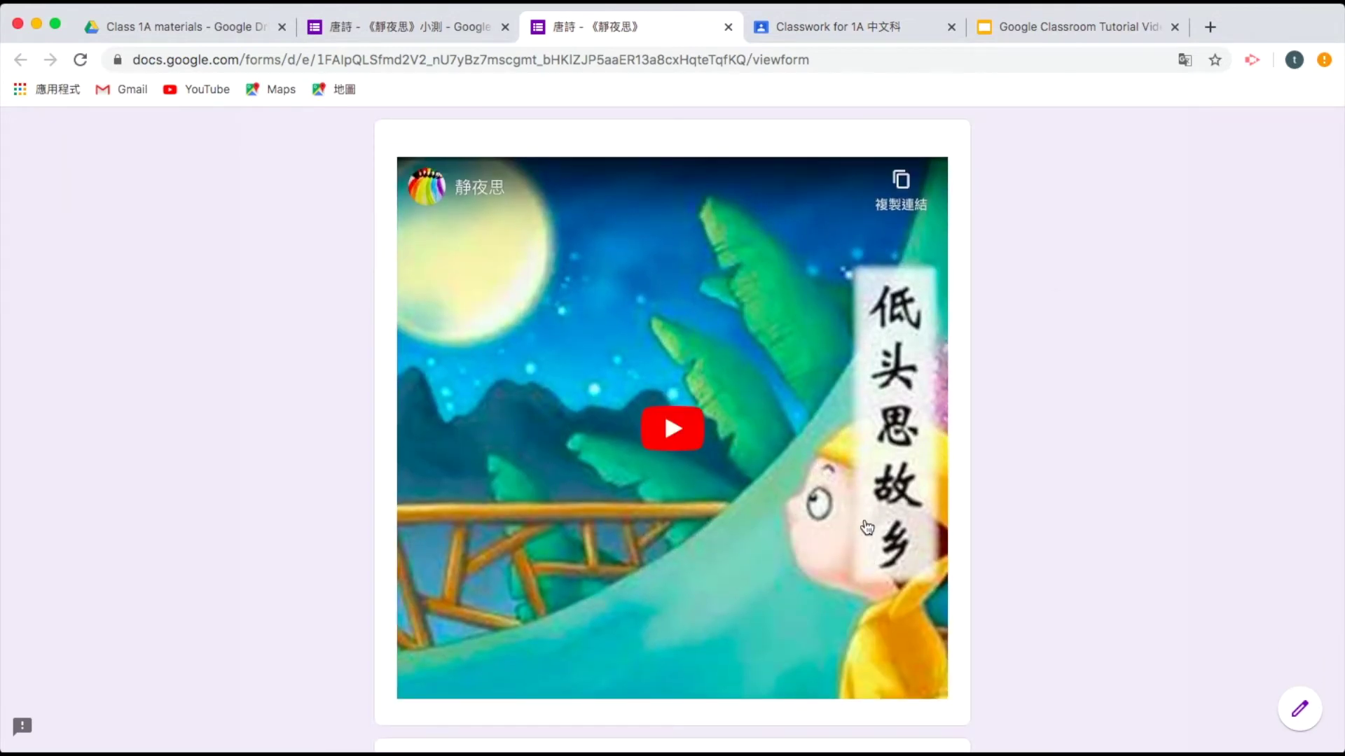
scroll(867, 527, down, 8)
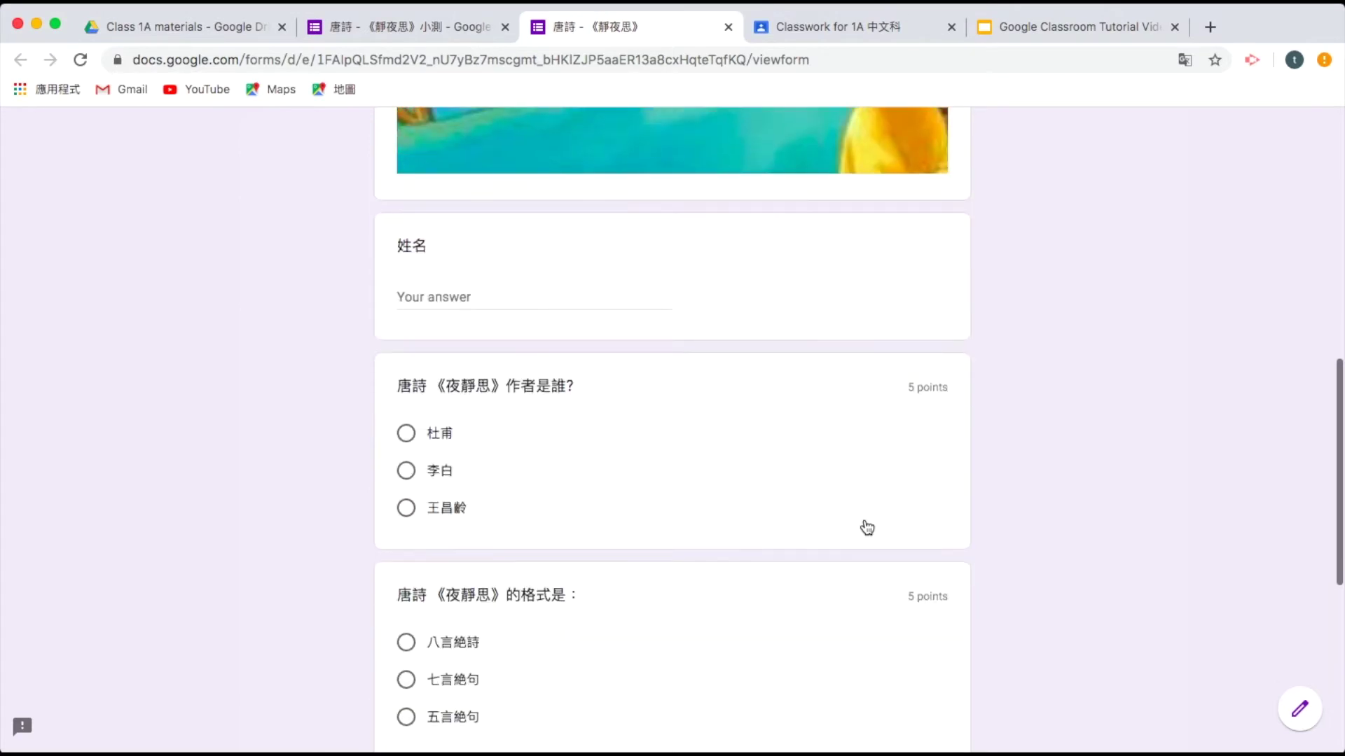
scroll(867, 528, down, 2)
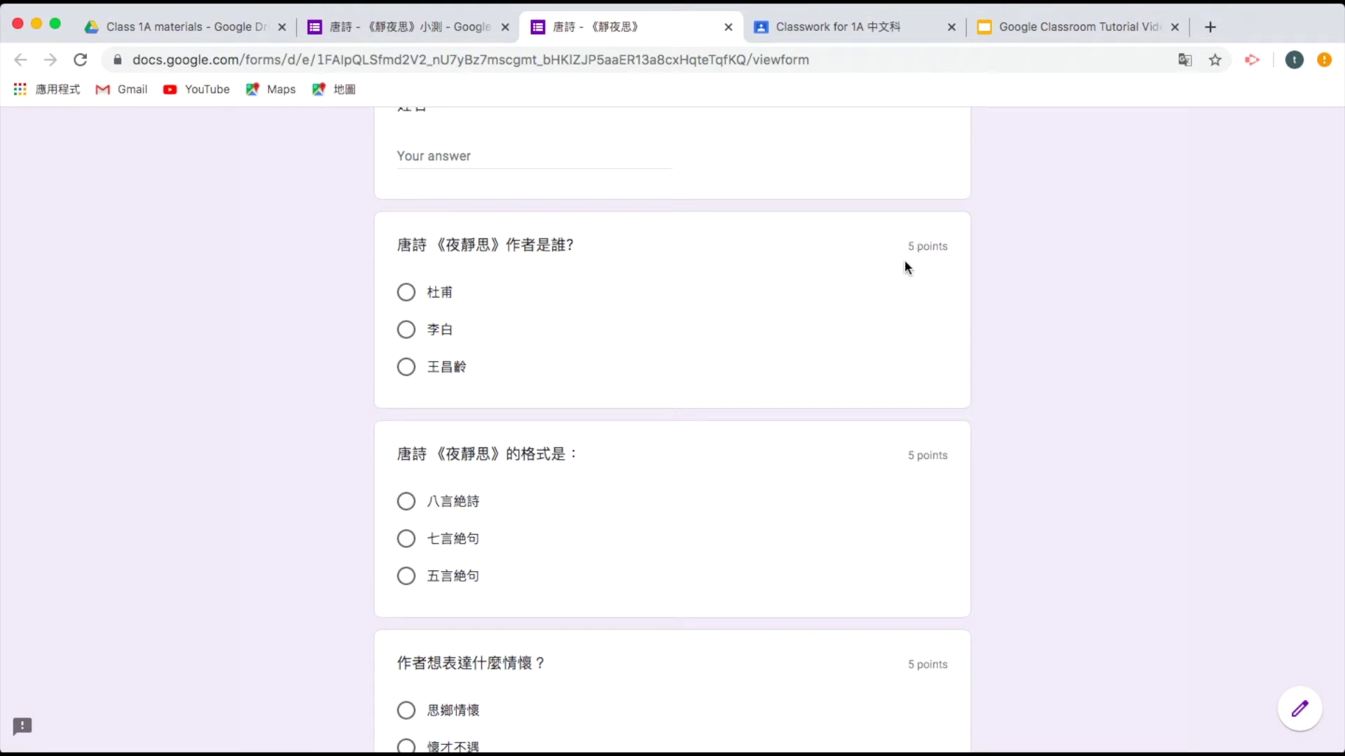
scroll(905, 263, down, 3)
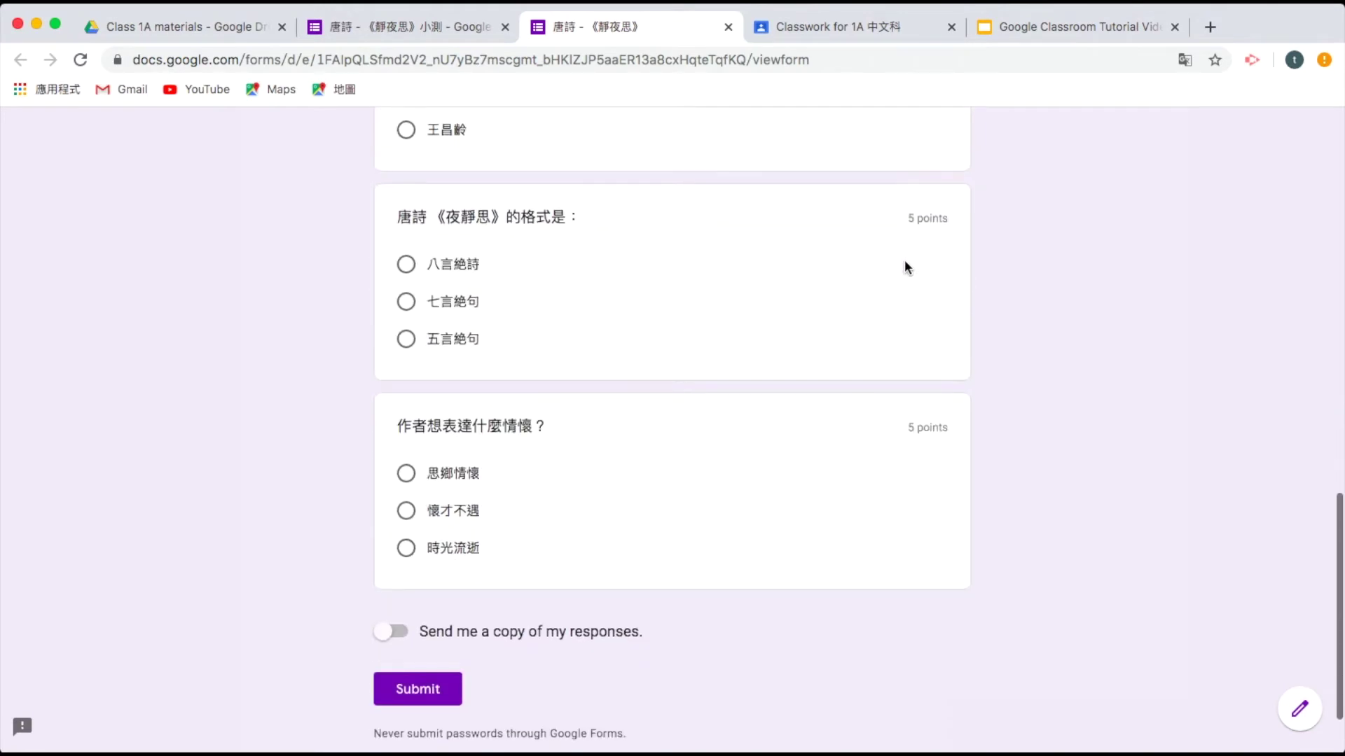
scroll(683, 558, up, 4)
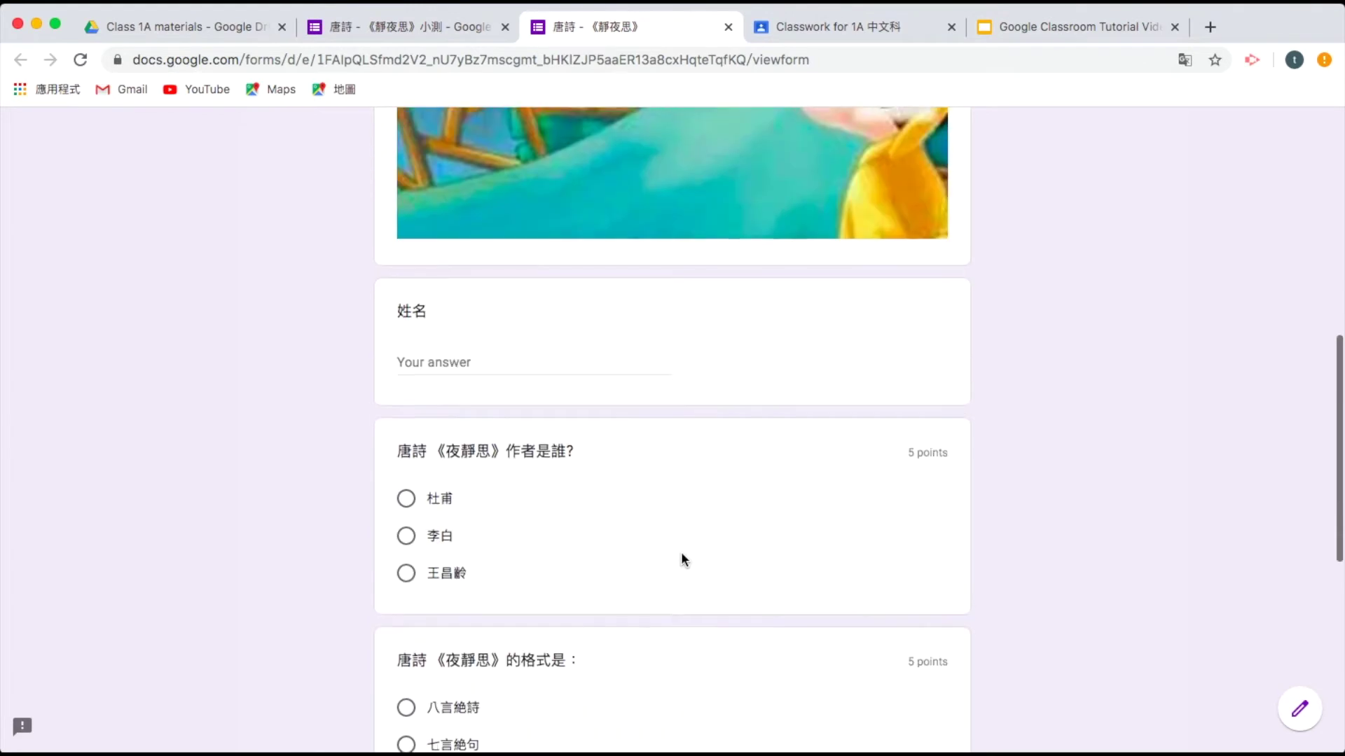
scroll(682, 559, down, 5)
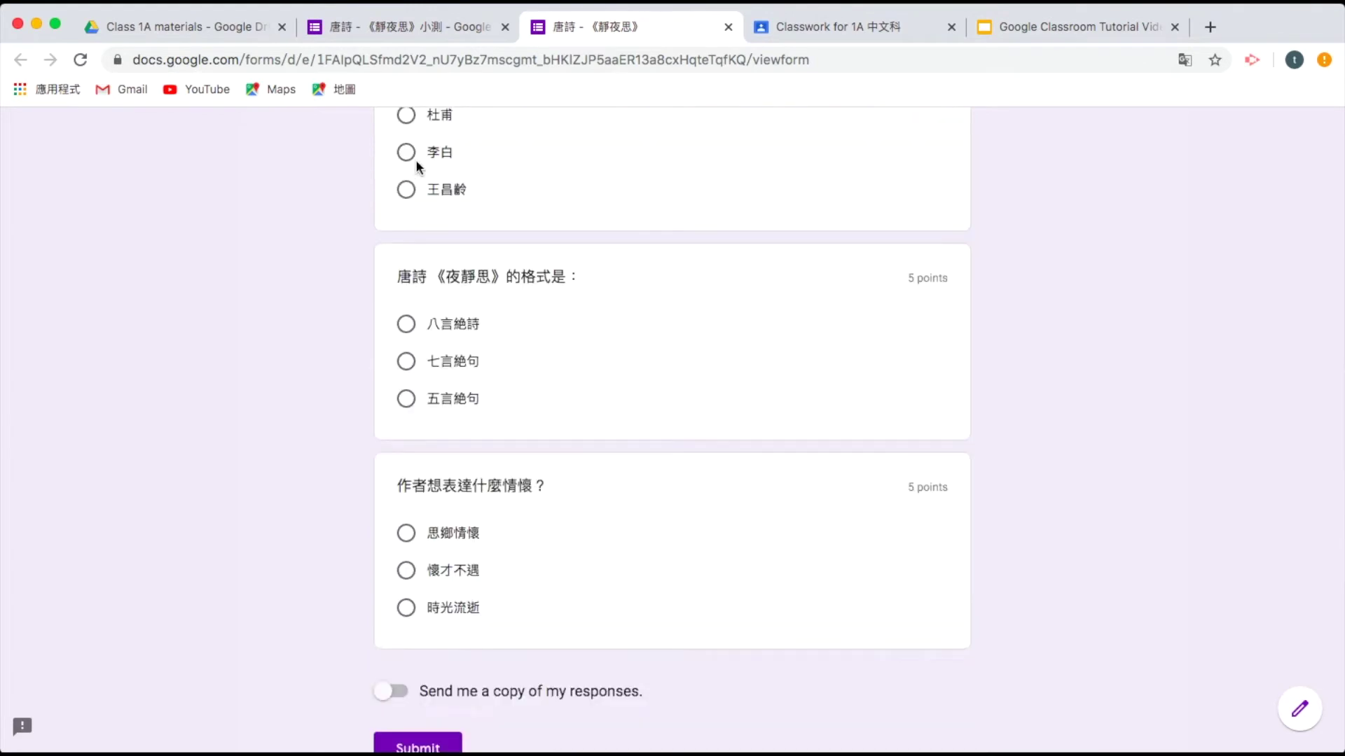
Switch to the editor of the 唐詩 -《靜夜思》小測 form and examine its embedded video and the option for adding videos.
click(401, 24)
scroll(1157, 549, down, 1)
scroll(1157, 543, down, 6)
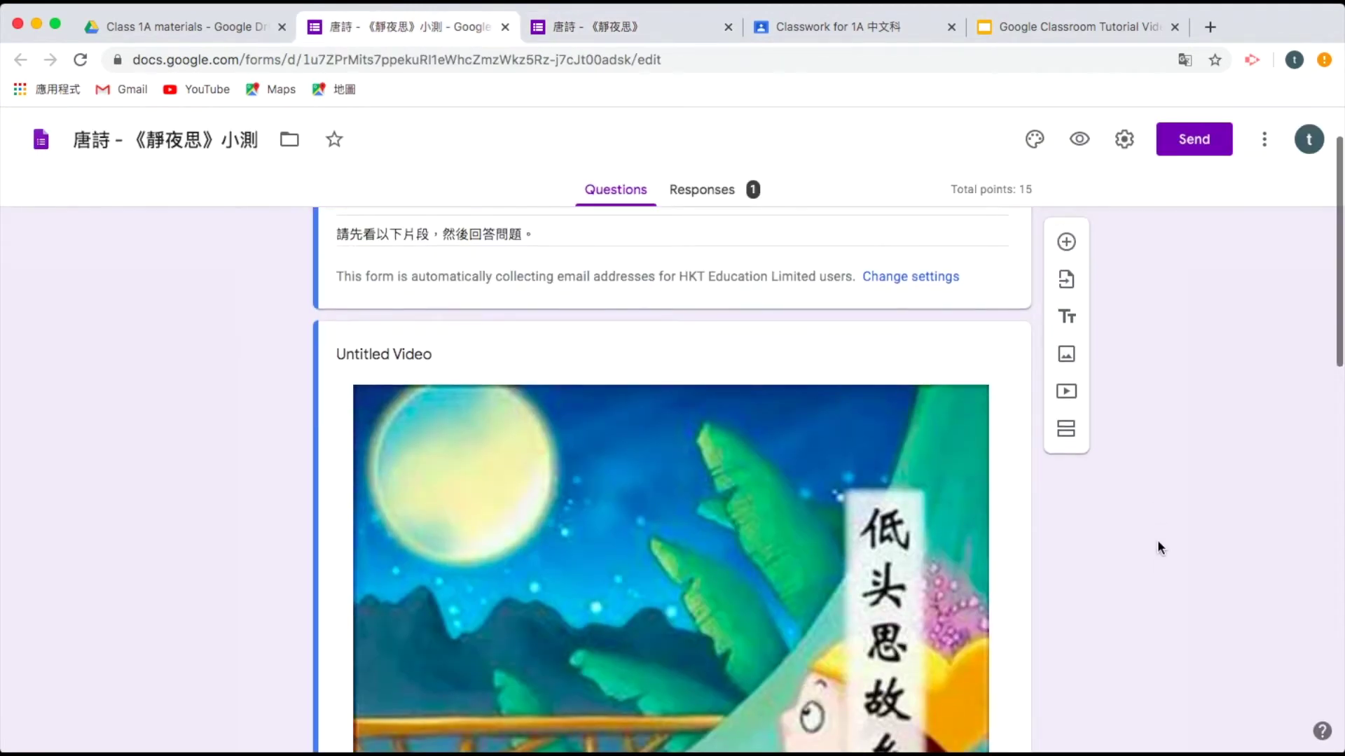
scroll(1157, 539, up, 1)
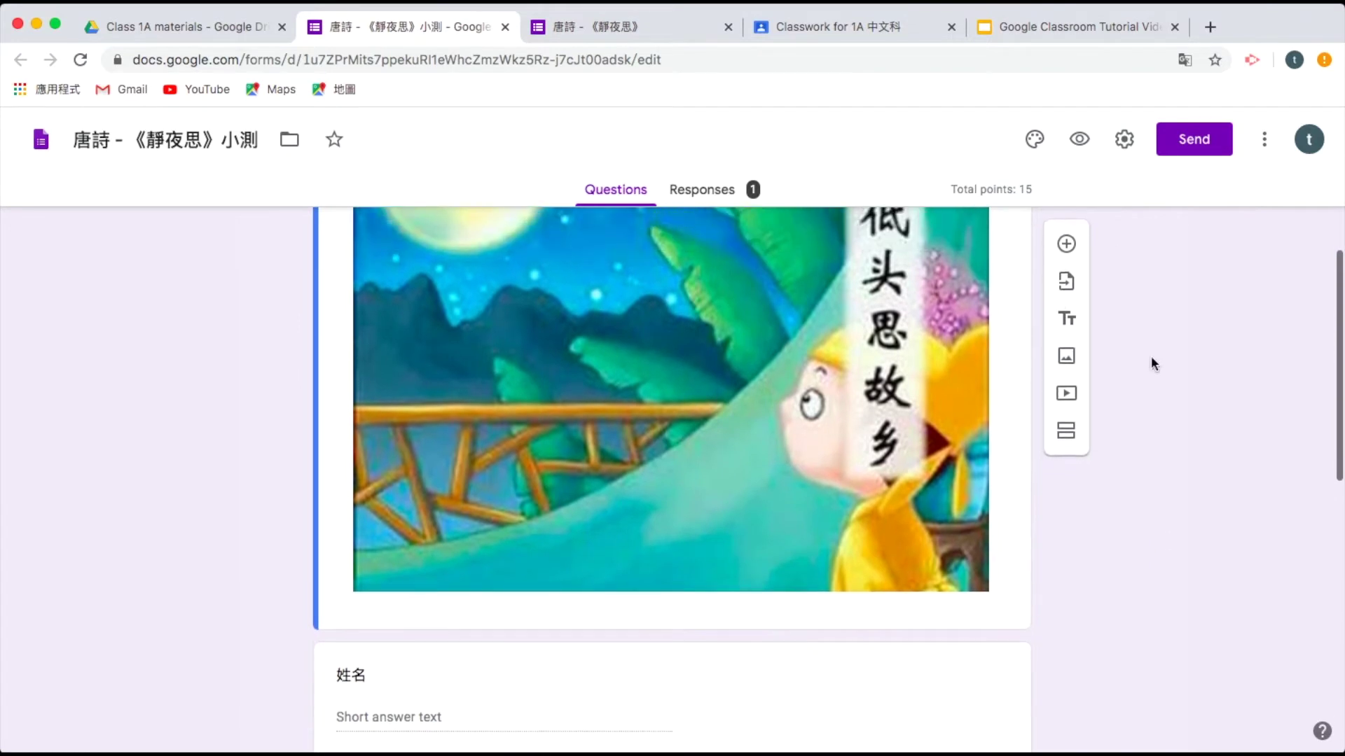
click(1066, 396)
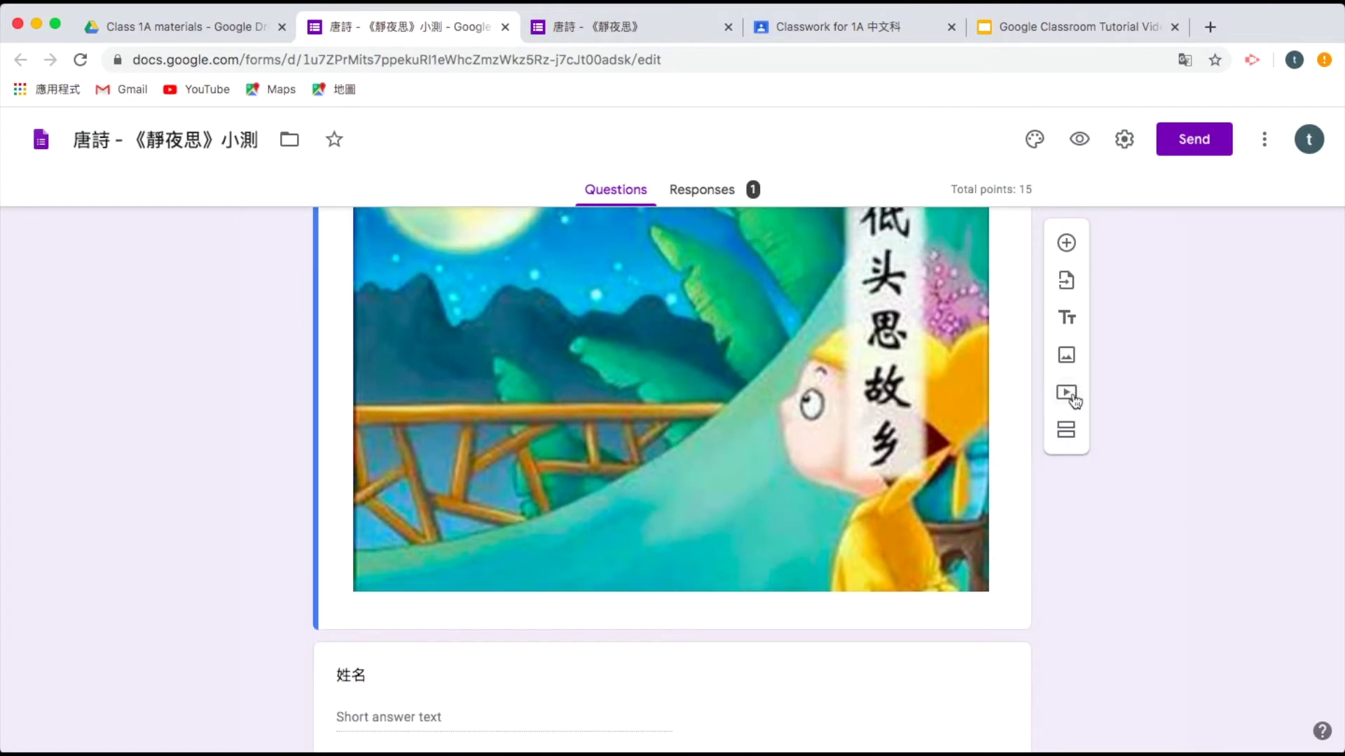
Inspect the 姓名 question and the poem author question, including the available question types.
scroll(1167, 503, down, 5)
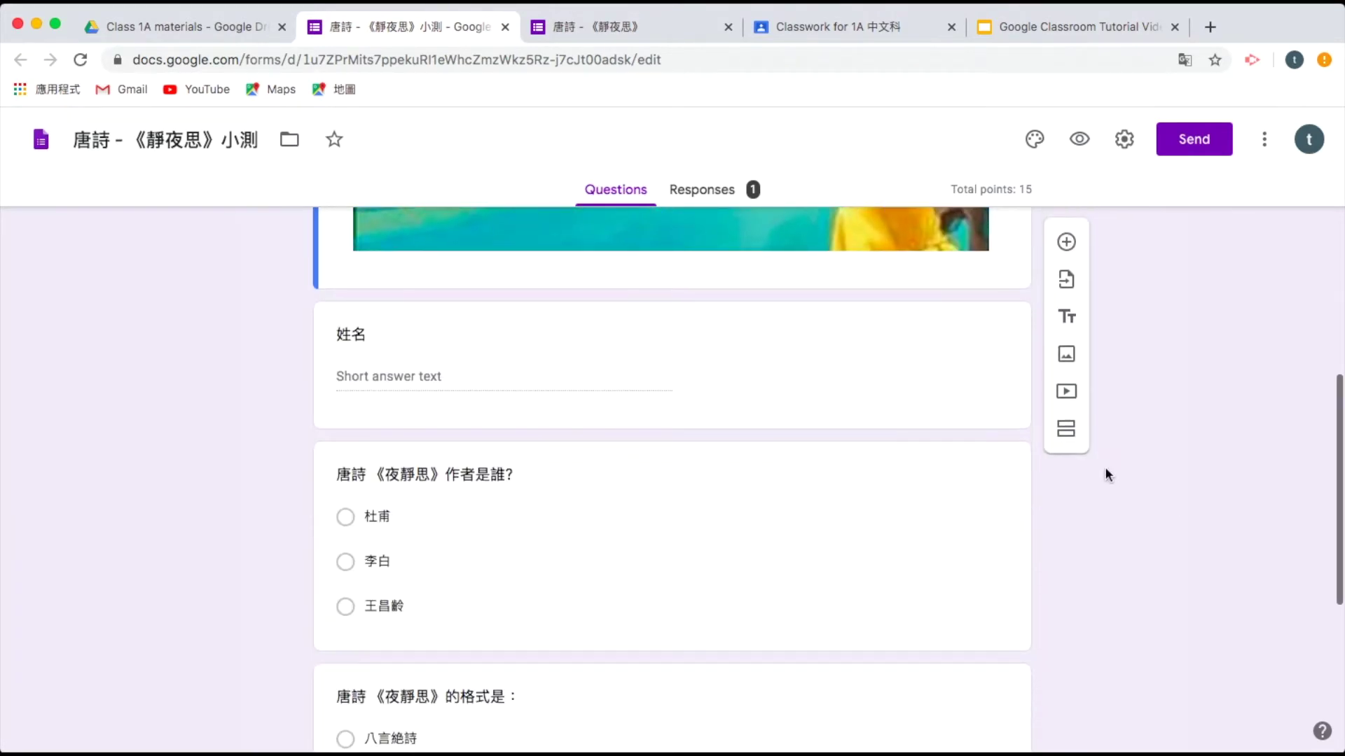
click(805, 347)
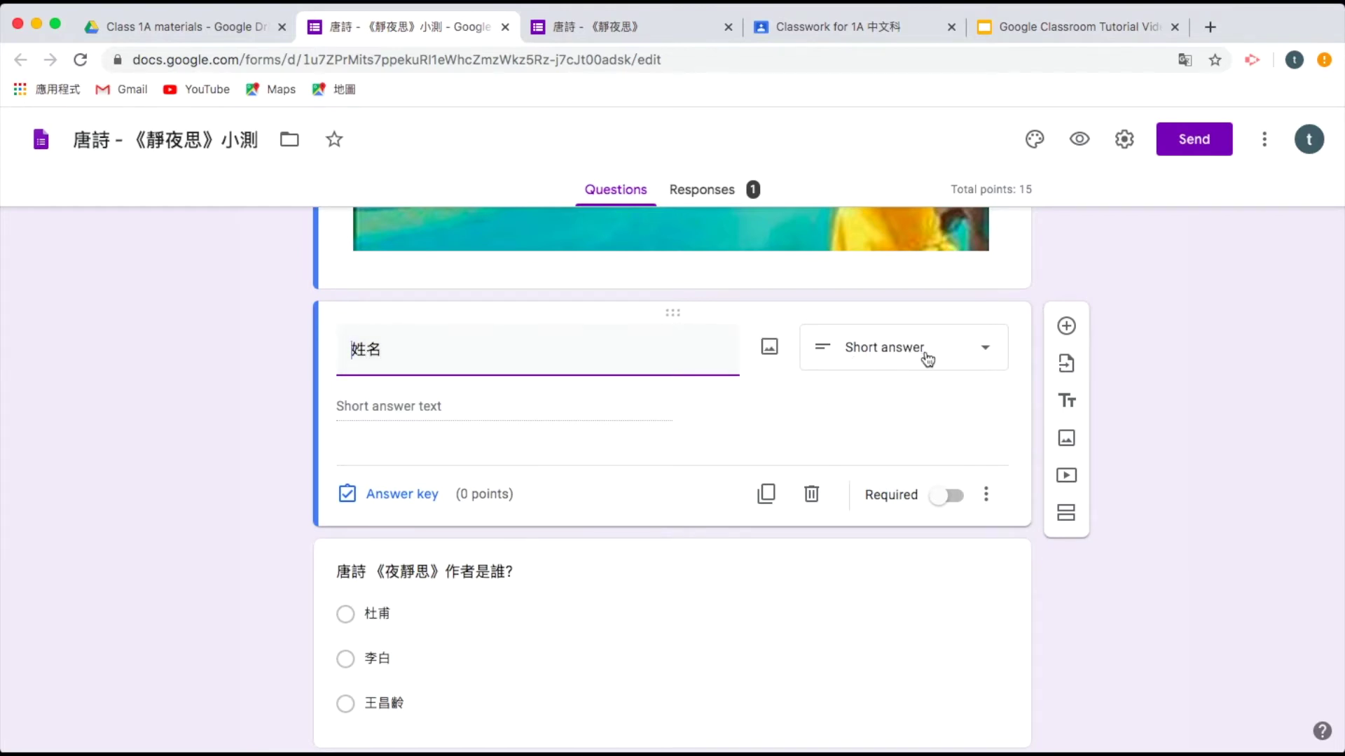
scroll(1170, 496, down, 3)
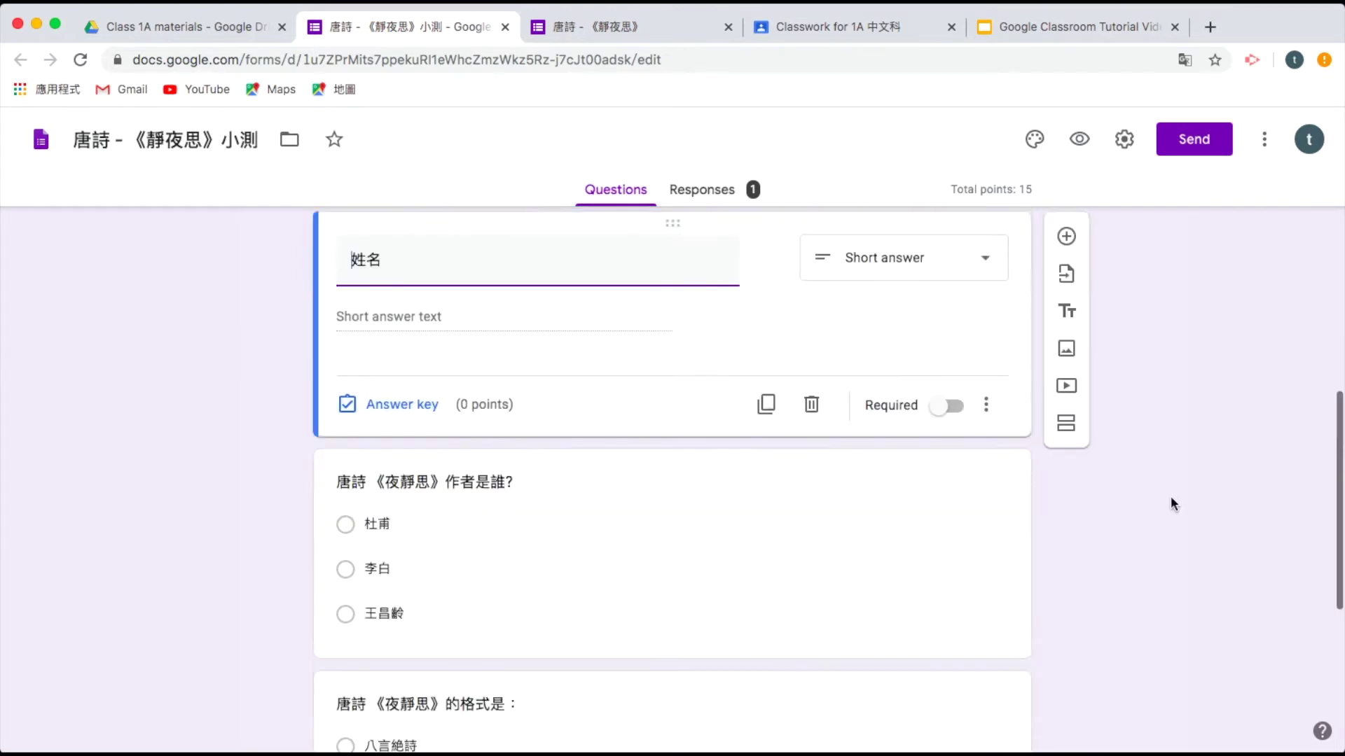
click(807, 459)
click(576, 366)
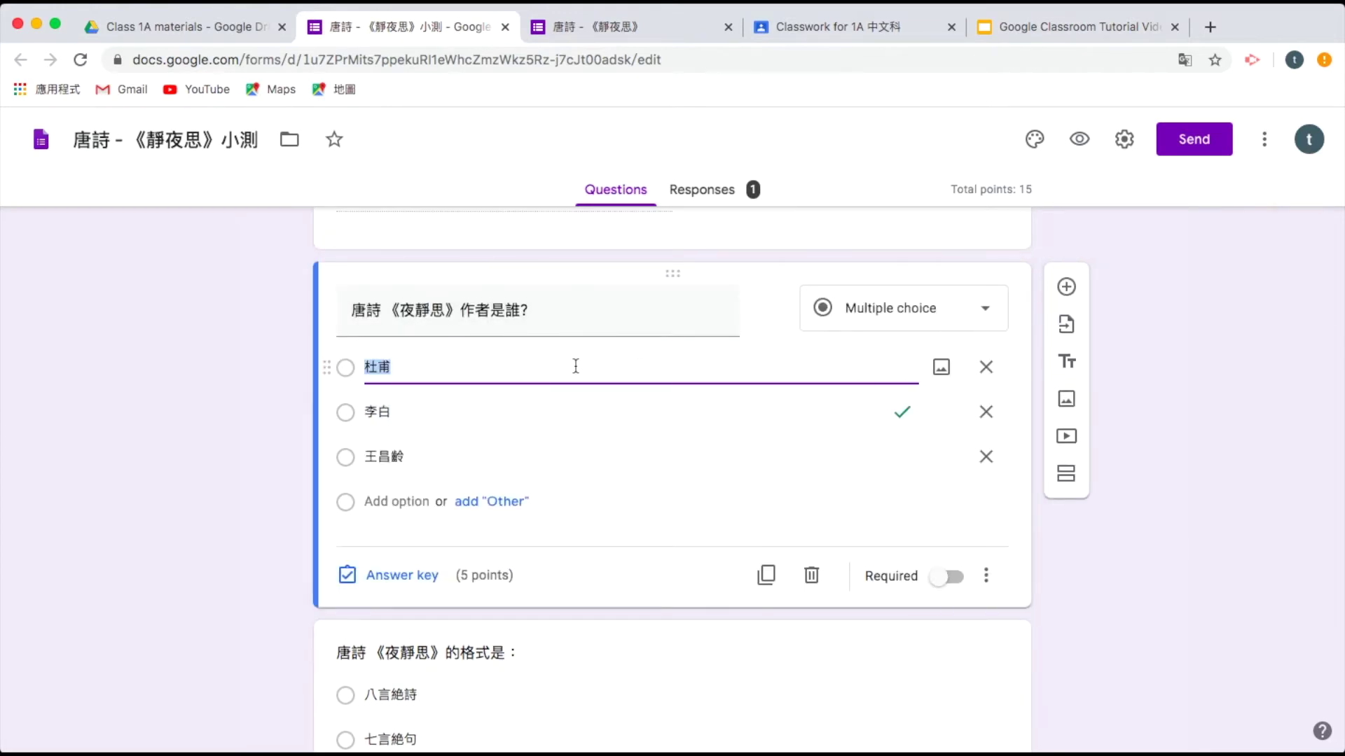
click(907, 321)
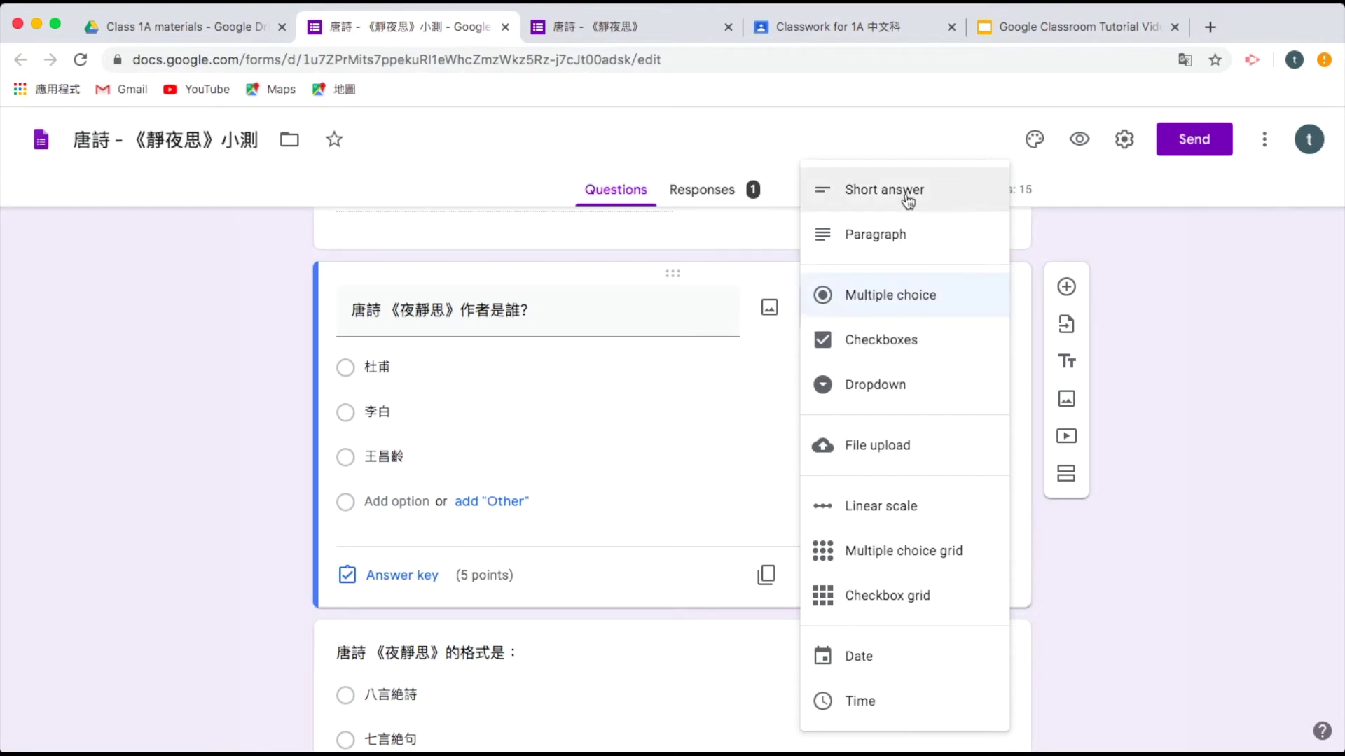
click(1133, 452)
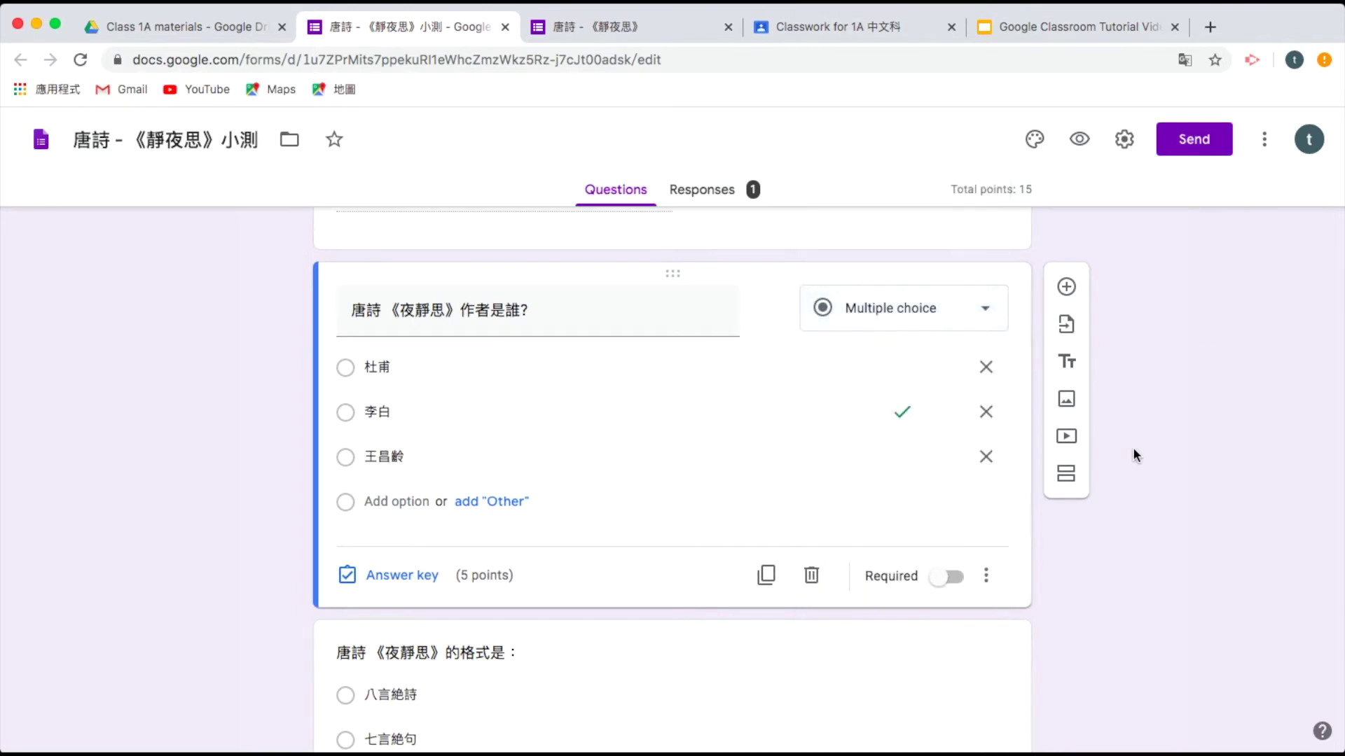
Look through the remaining questions and inspect the answer key and points of the poem format question.
scroll(1134, 452, up, 1)
scroll(1133, 452, down, 3)
scroll(1135, 454, down, 2)
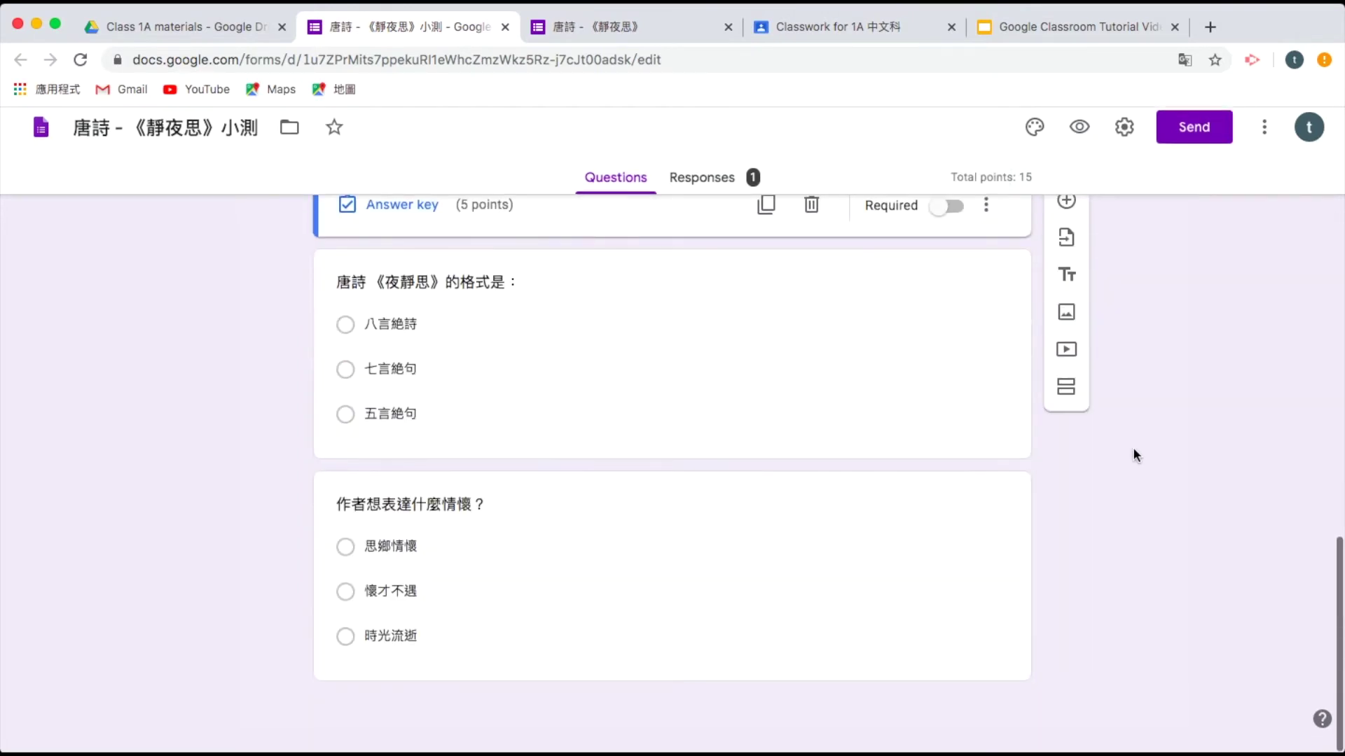
scroll(1135, 454, up, 3)
click(545, 569)
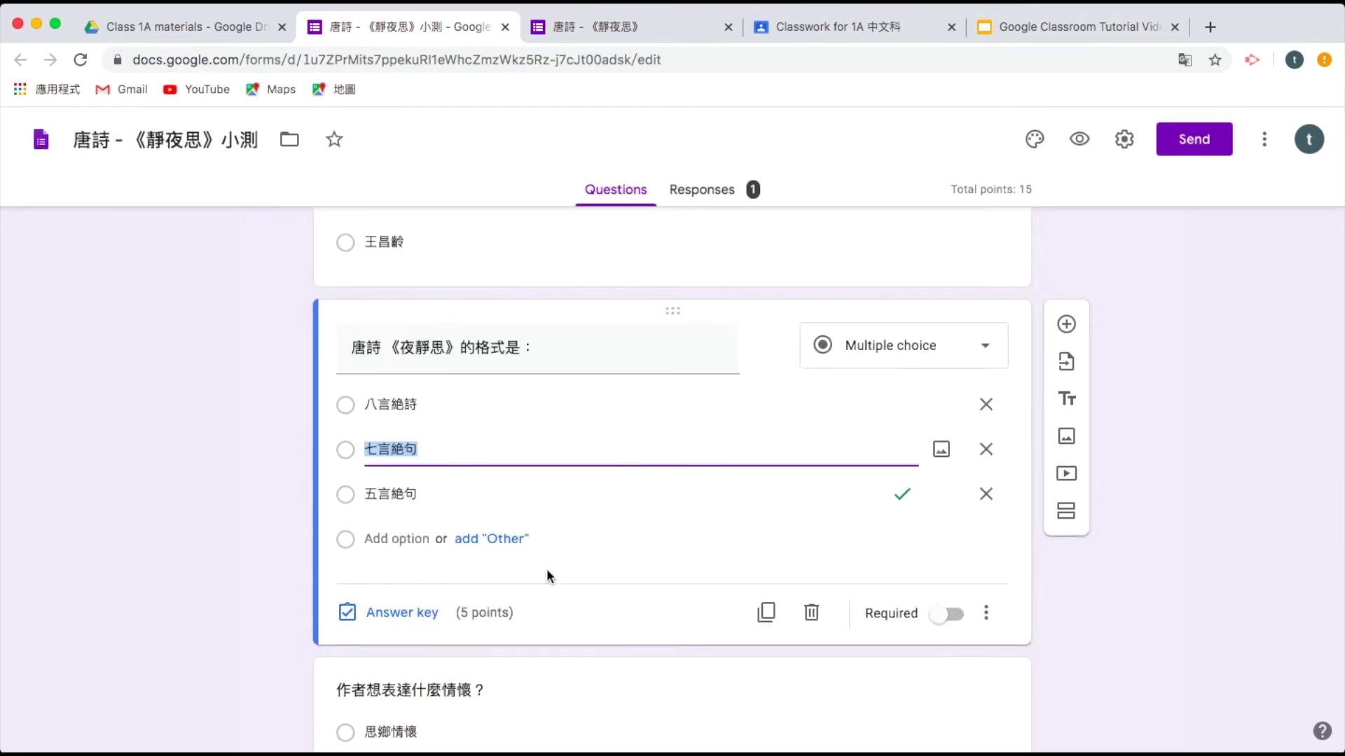
click(415, 636)
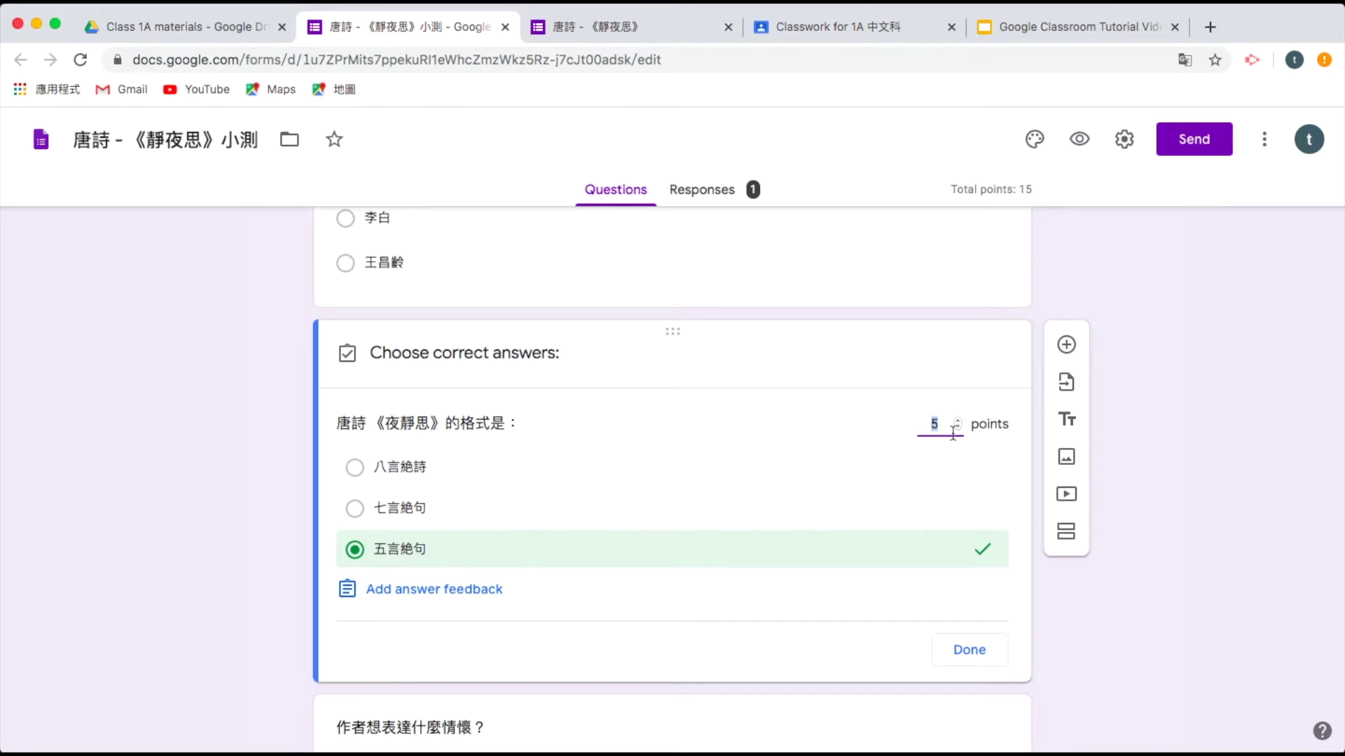
click(1263, 393)
Review the form's quiz settings, including the grade release options, and save them.
scroll(1263, 393, up, 10)
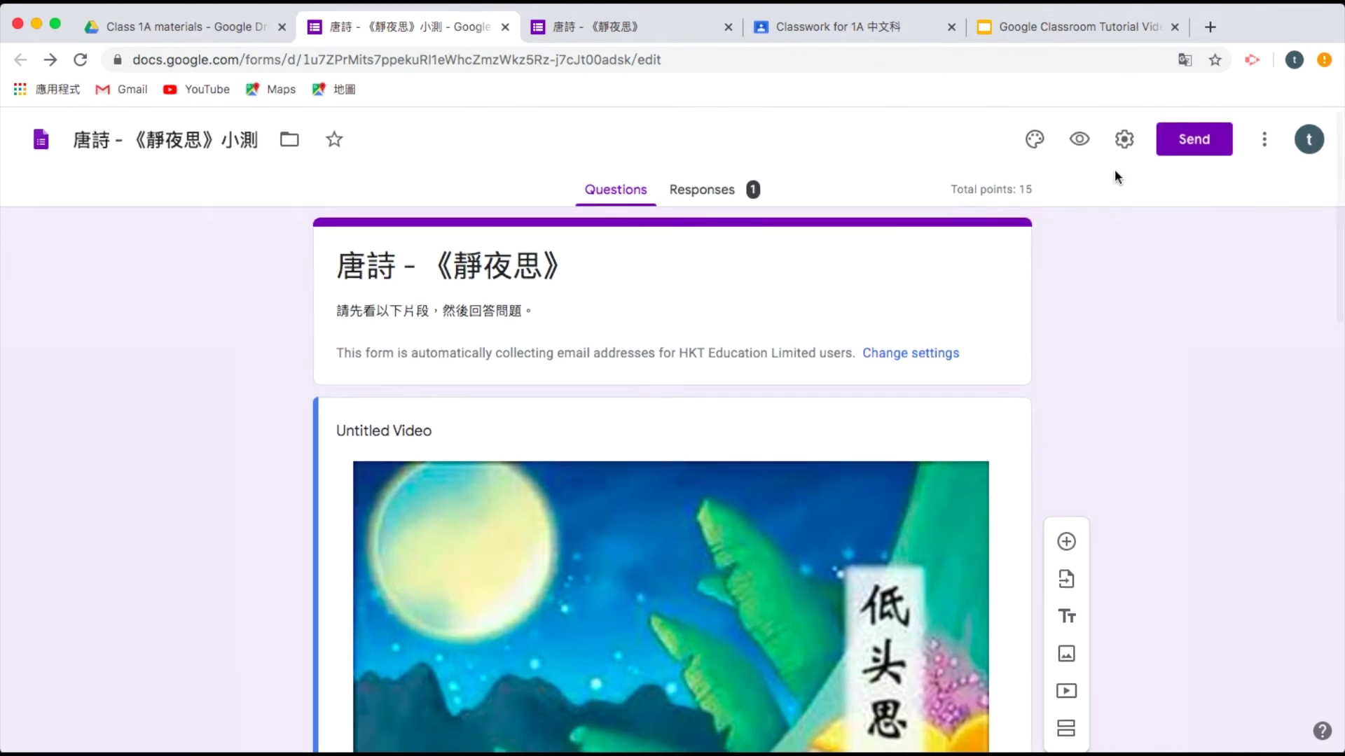
click(1122, 142)
click(861, 227)
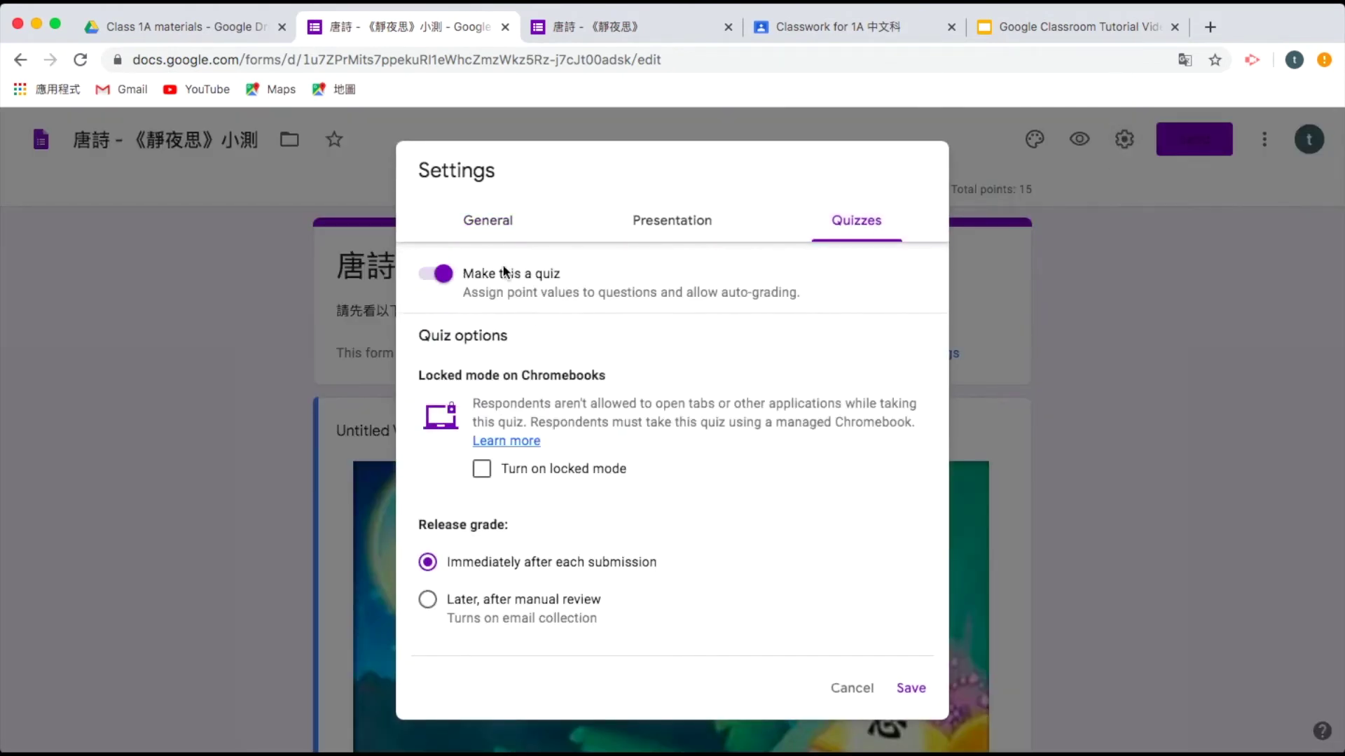
click(918, 690)
Finish viewing the poem format question's answer key and look over the quiz once more up to its title.
scroll(1135, 616, down, 10)
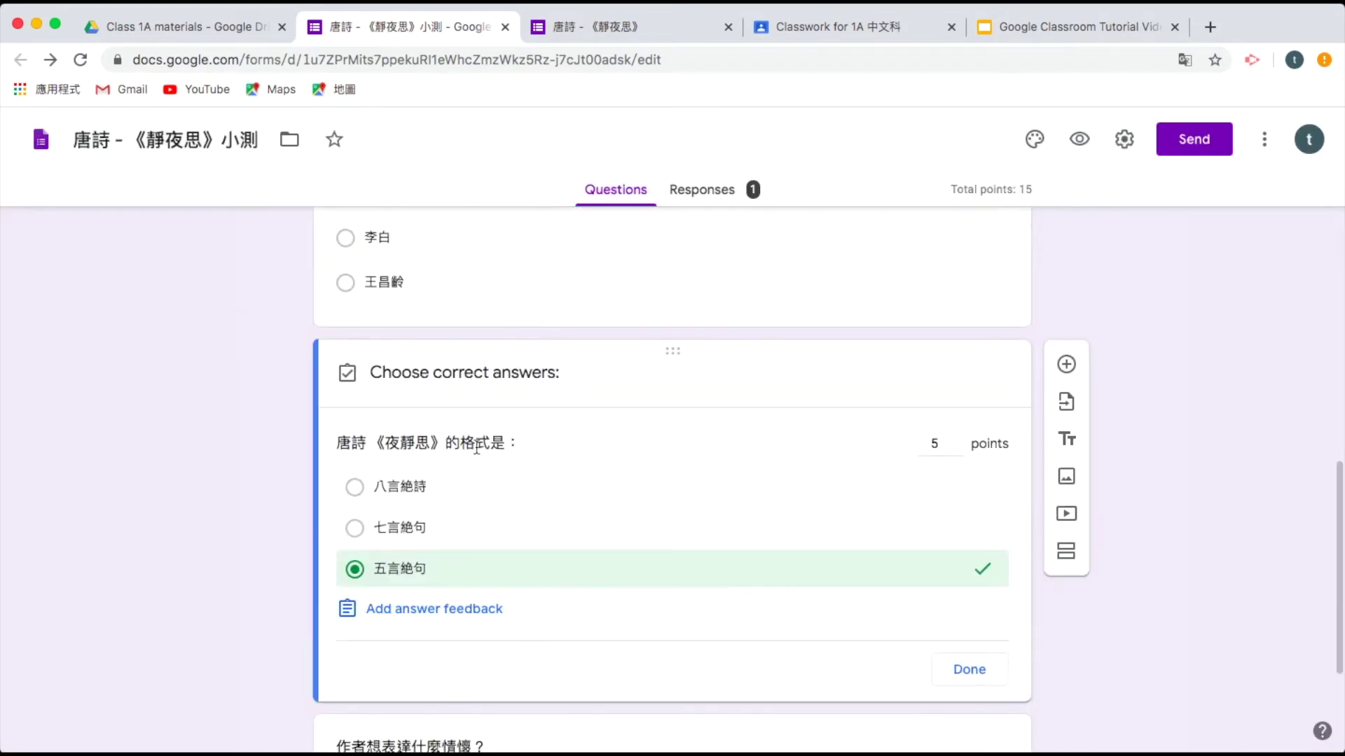
click(982, 671)
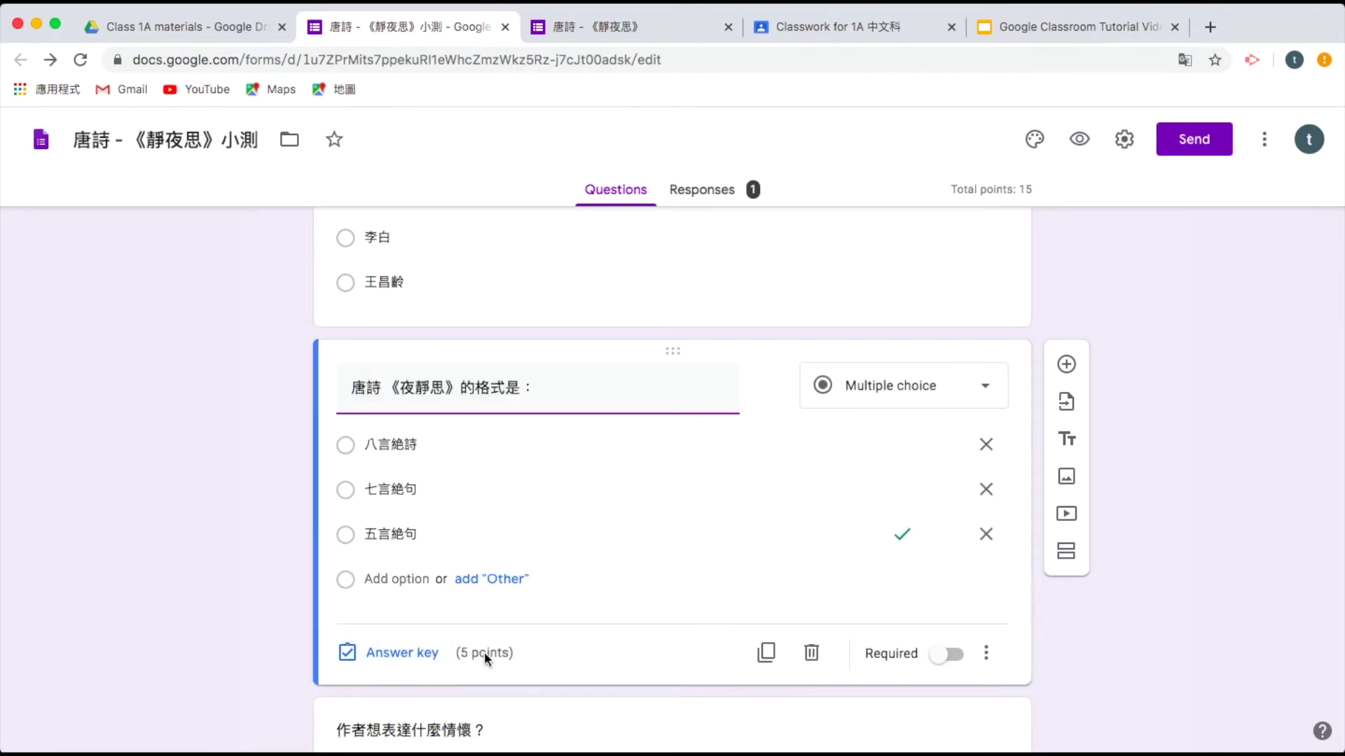
scroll(1157, 607, up, 4)
scroll(1184, 292, down, 4)
scroll(1184, 290, up, 10)
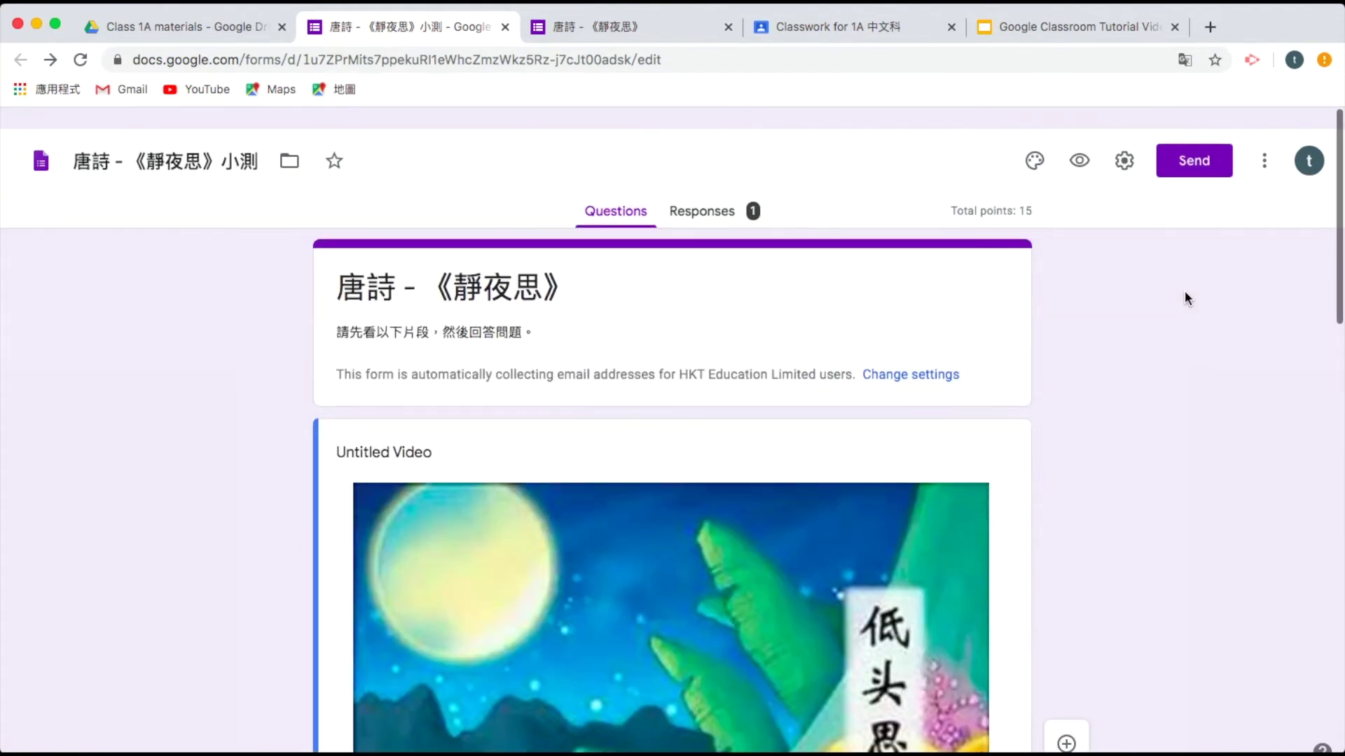
Switch to the 1A 中文科 classwork in Google Classroom and create an assignment titled 唐詩小測.
click(817, 28)
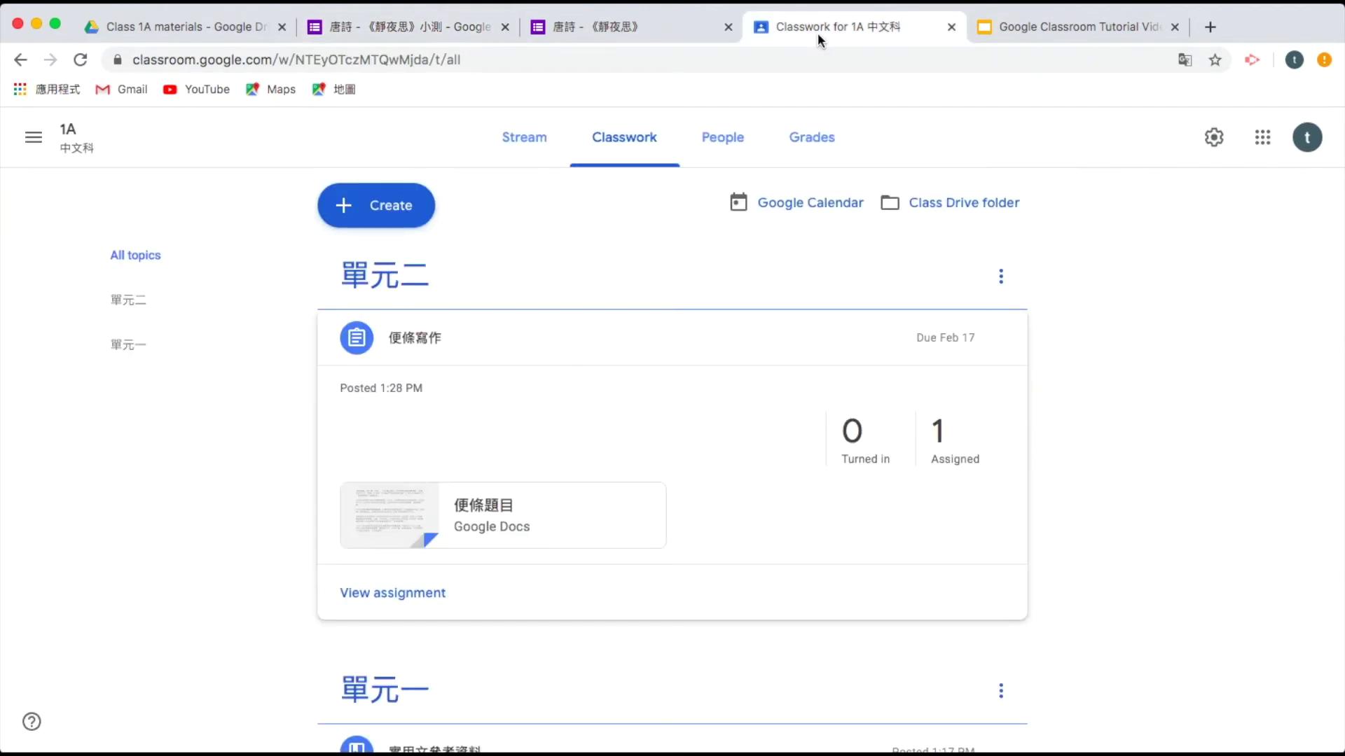
click(391, 213)
click(409, 260)
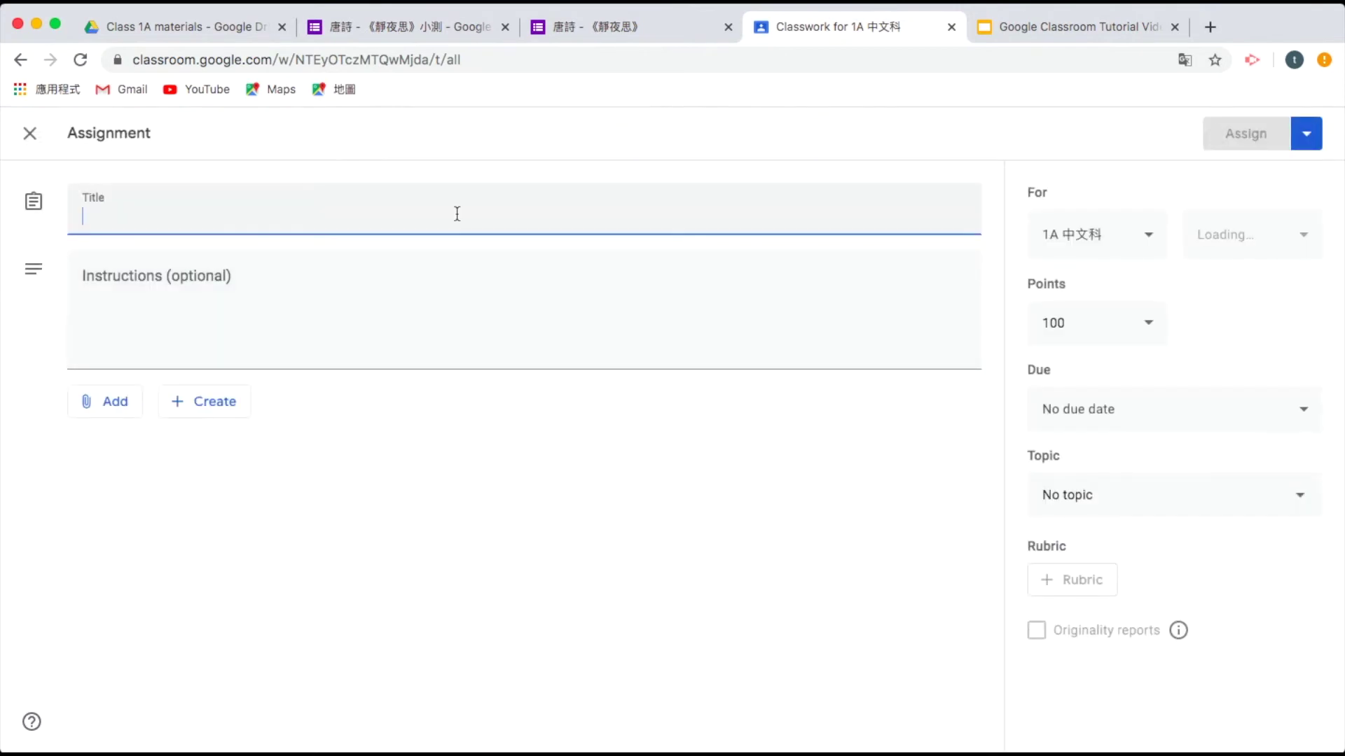
text(唐詩小測)
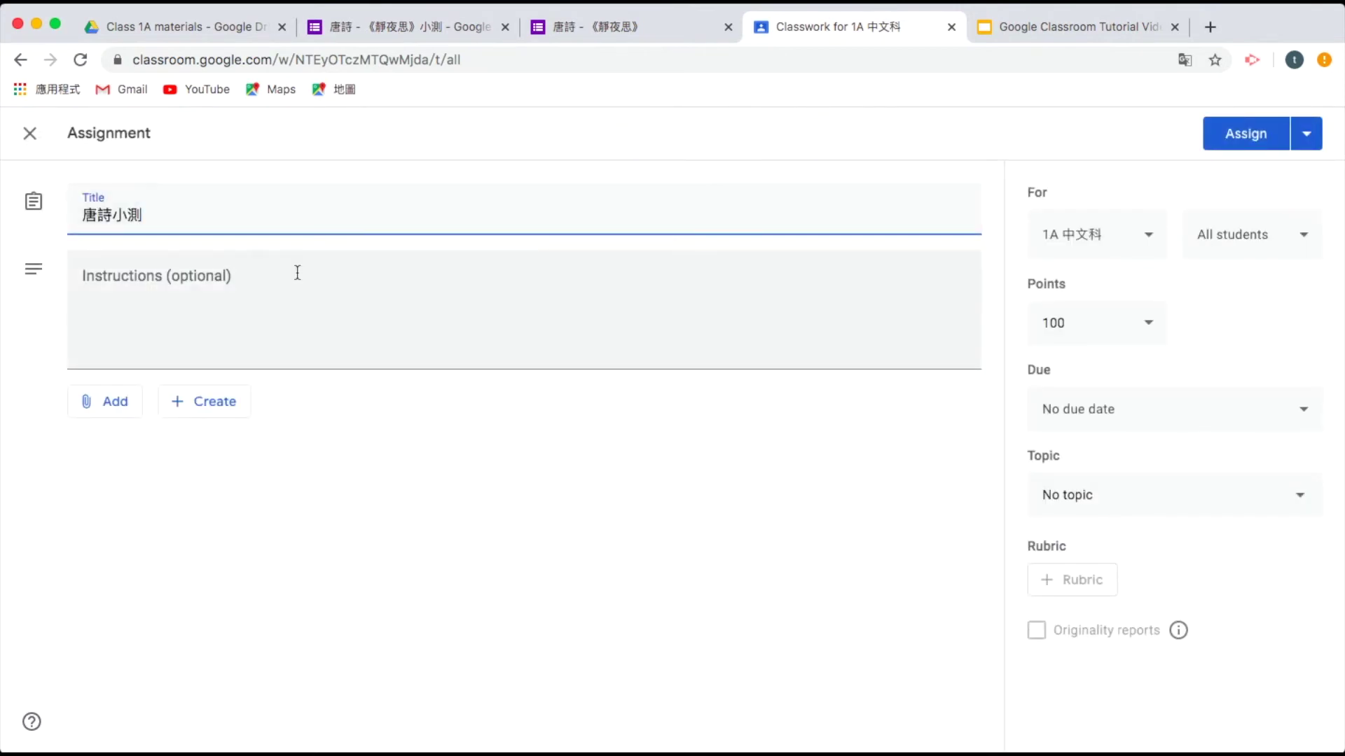
Attach the 唐詩 -《靜夜思》小測 form from the Class 1A materials folder in Google Drive to the assignment.
click(108, 409)
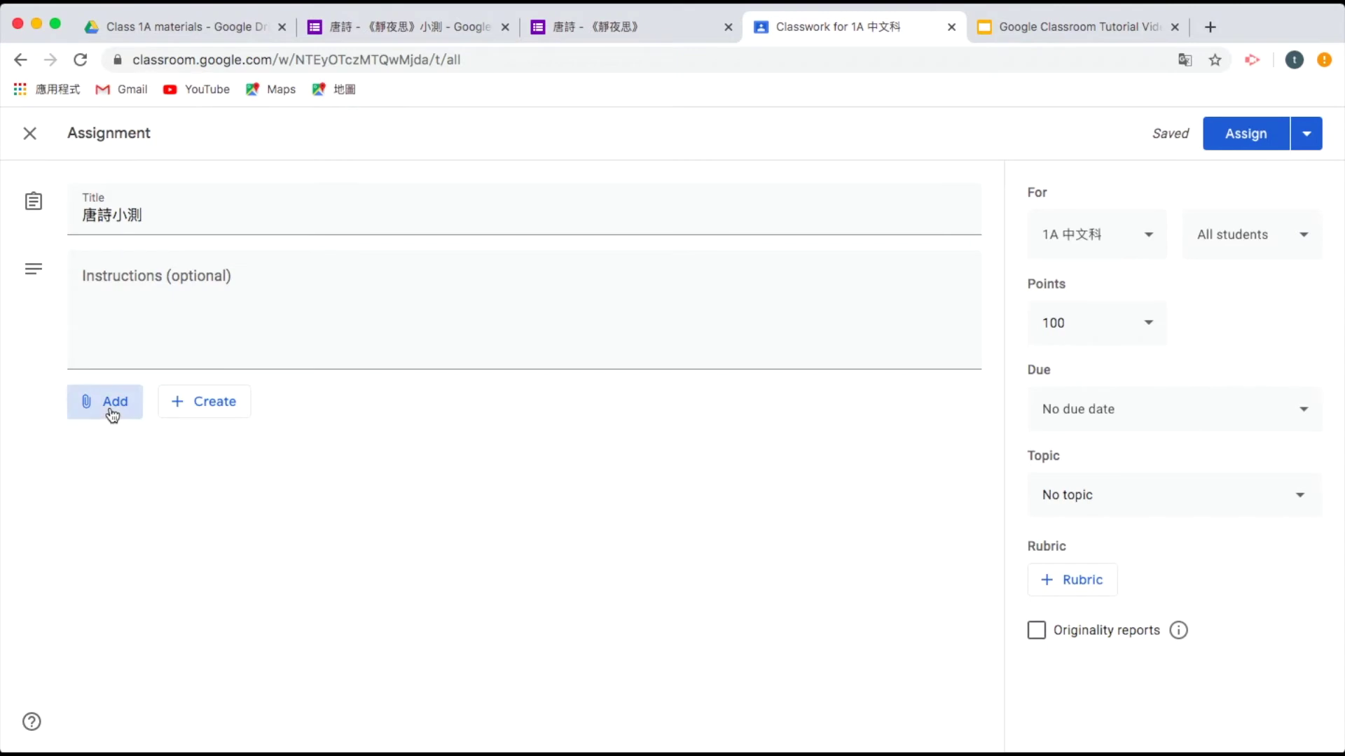
click(136, 441)
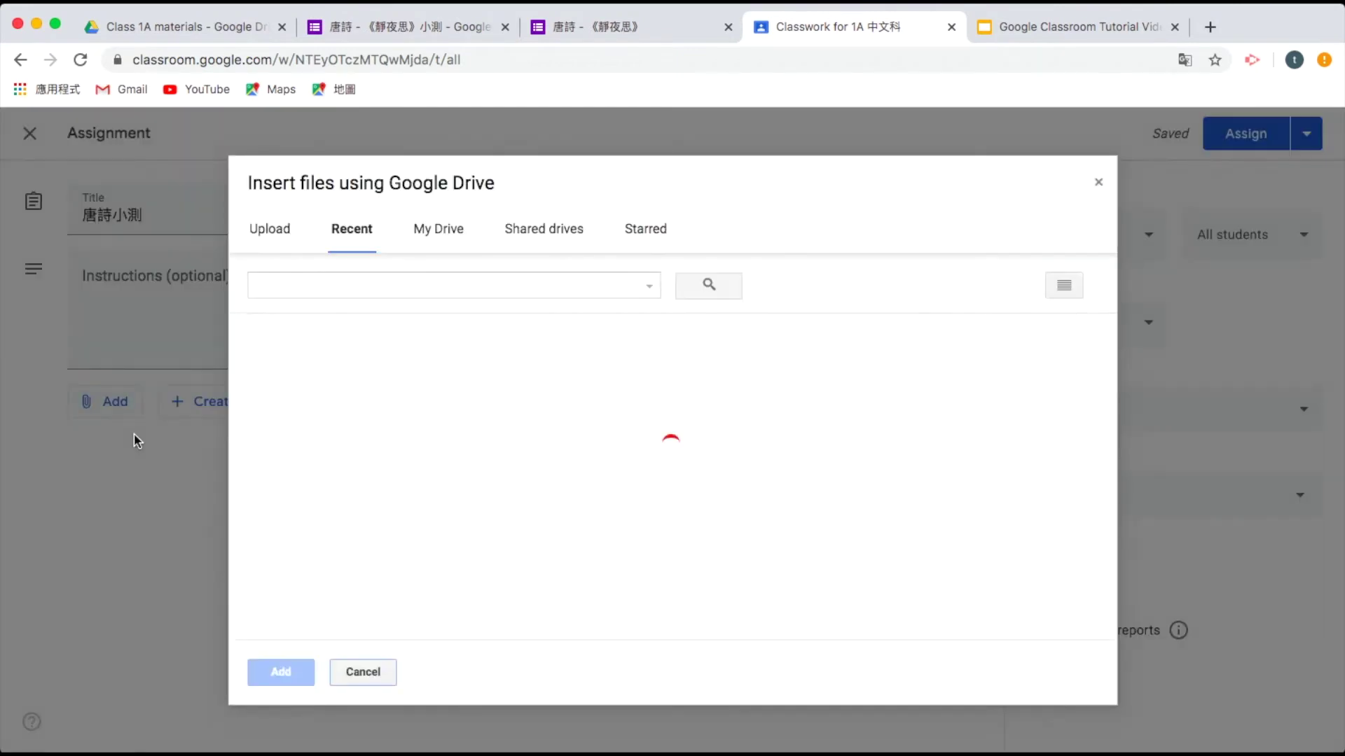
click(435, 255)
click(863, 522)
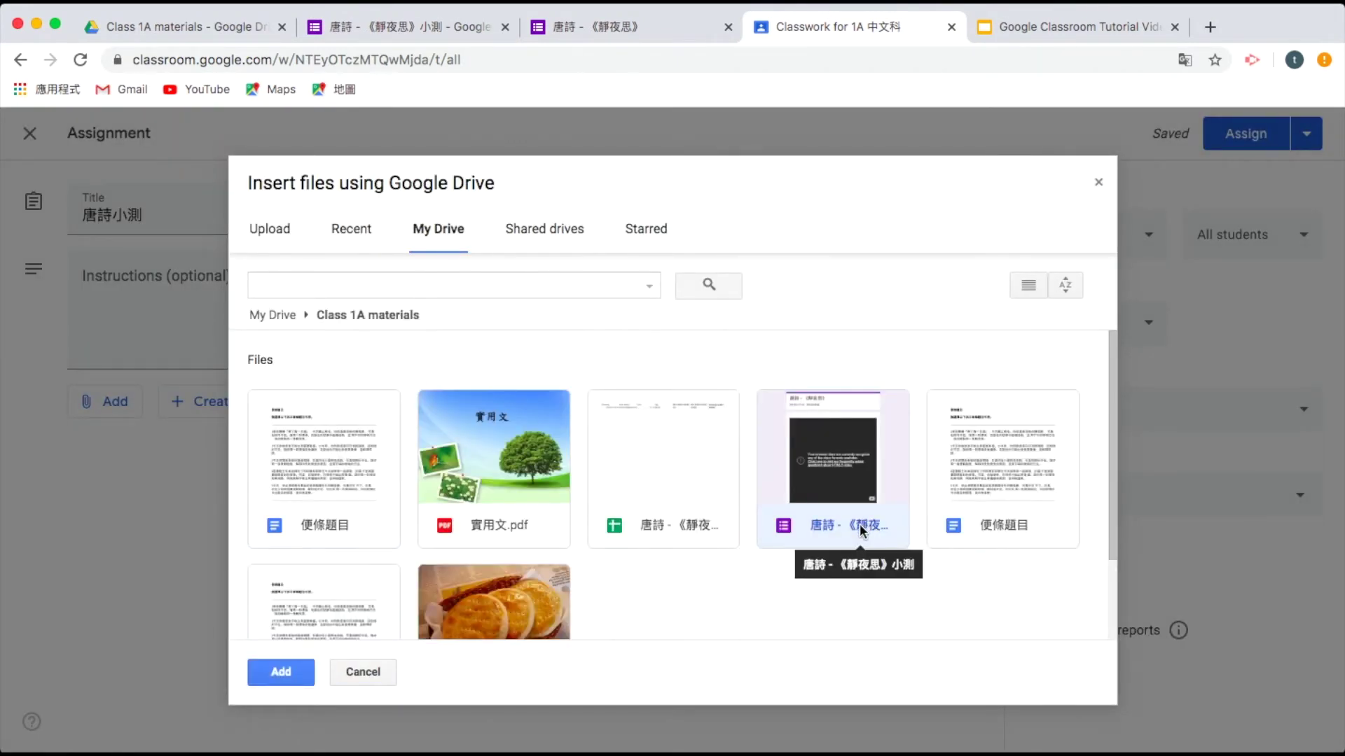
click(296, 682)
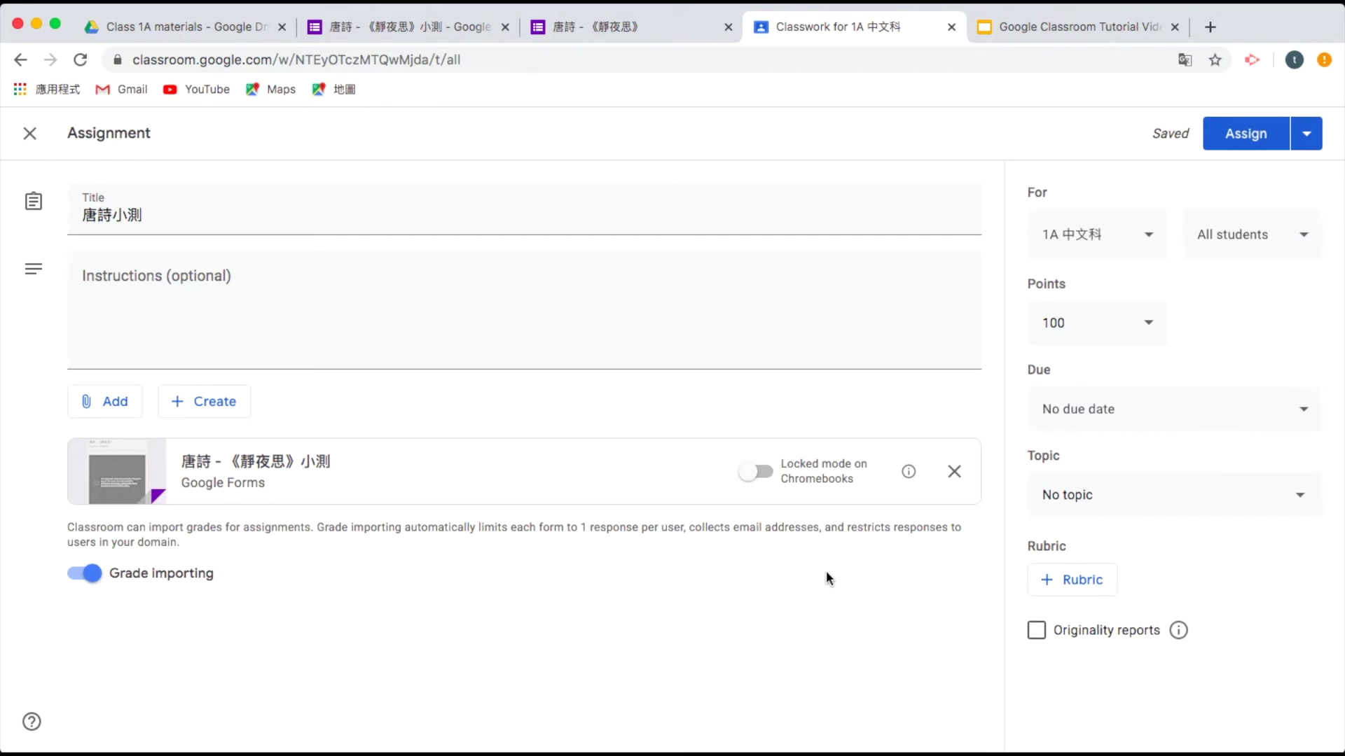
Set the 唐詩小測 assignment's due date to Feb 17, 2020 and its topic to 單元三, and assign it.
click(1221, 414)
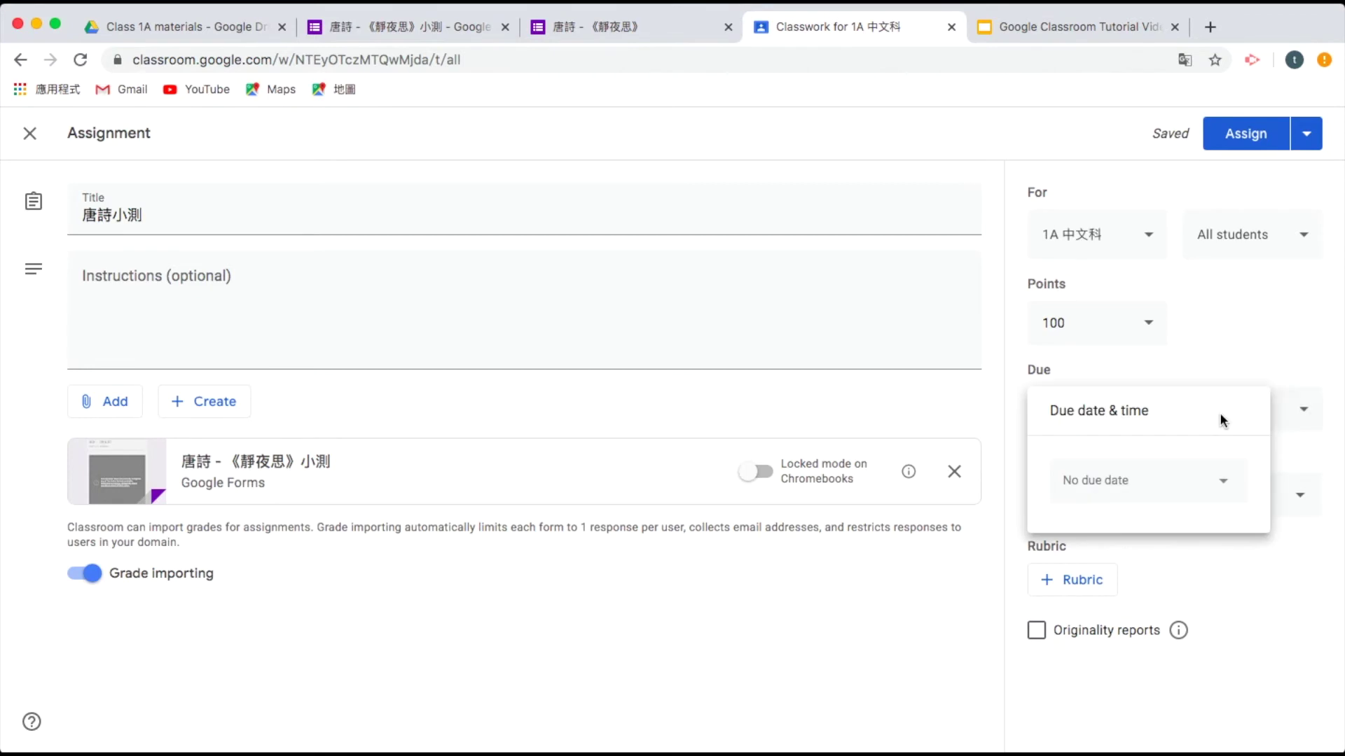
click(1147, 497)
click(1101, 651)
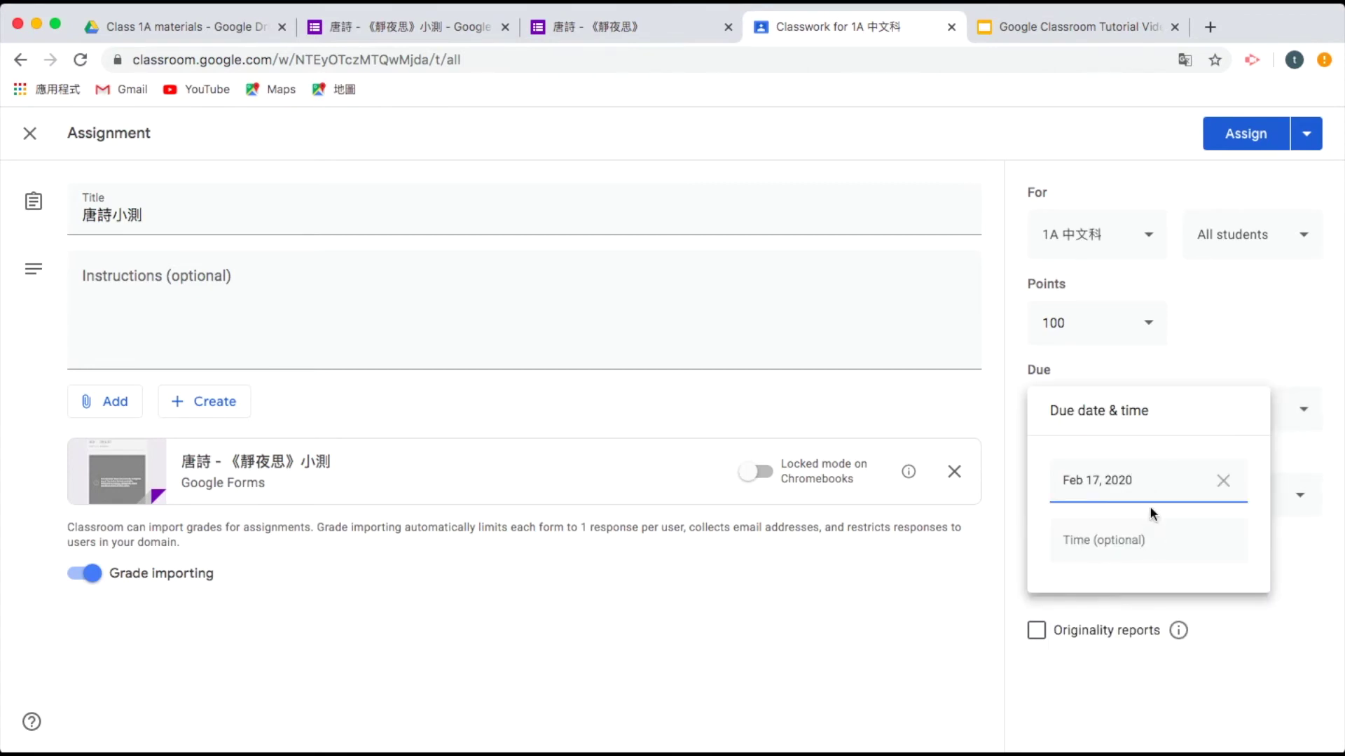
click(1300, 612)
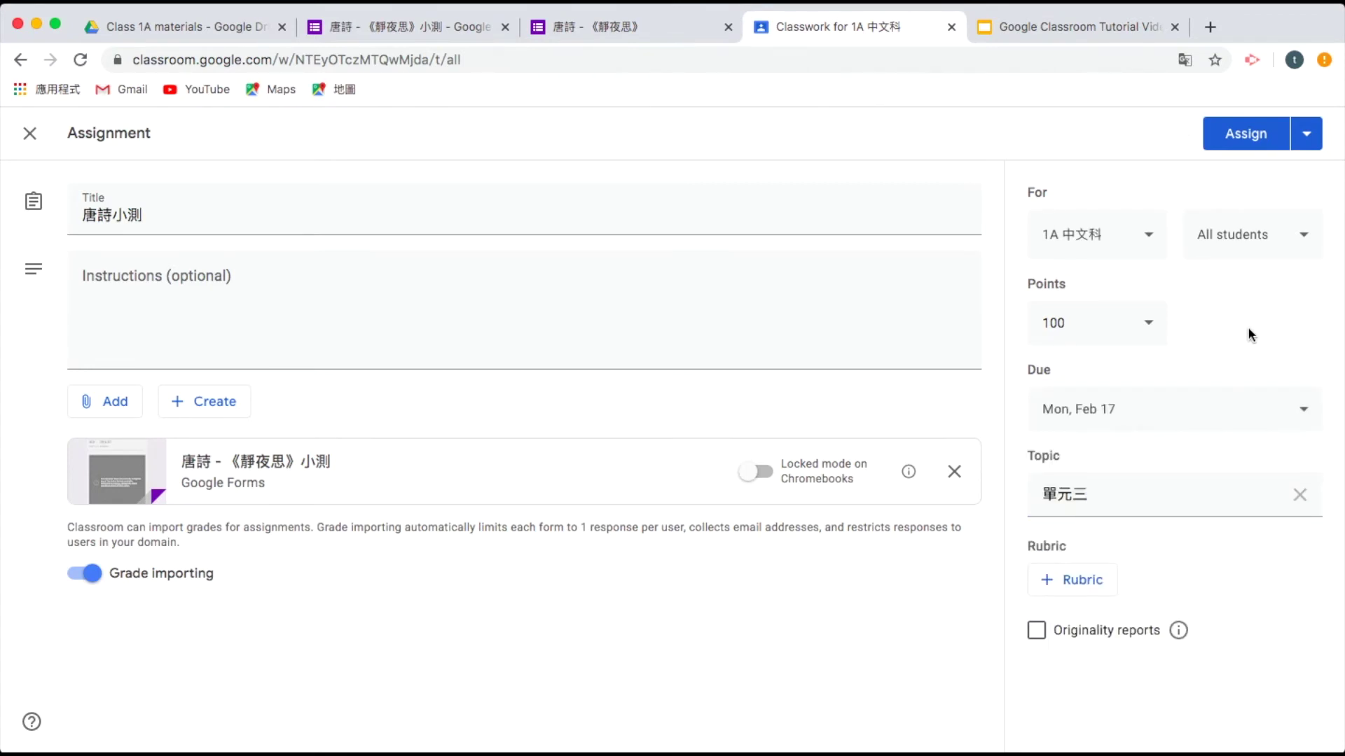
click(1239, 139)
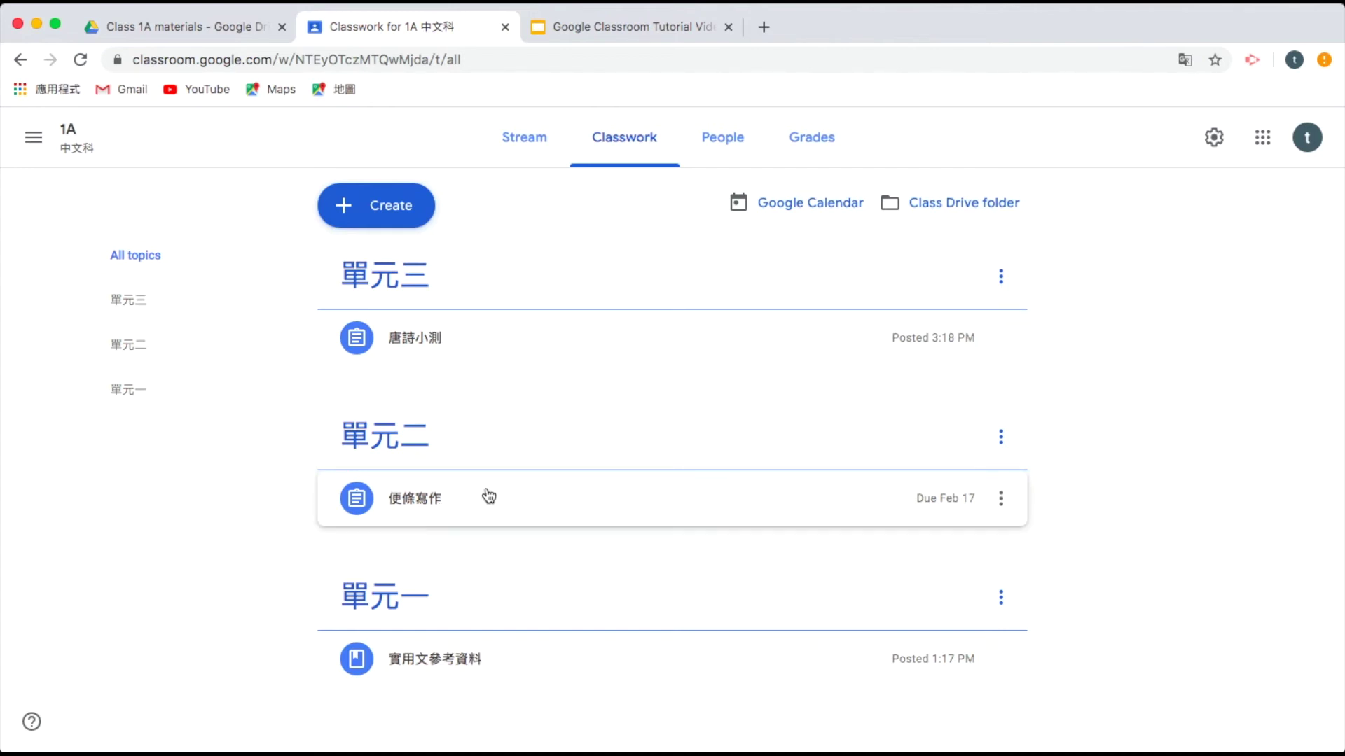
View the turned-in work for 唐詩小測 and open its attached form for editing.
click(514, 344)
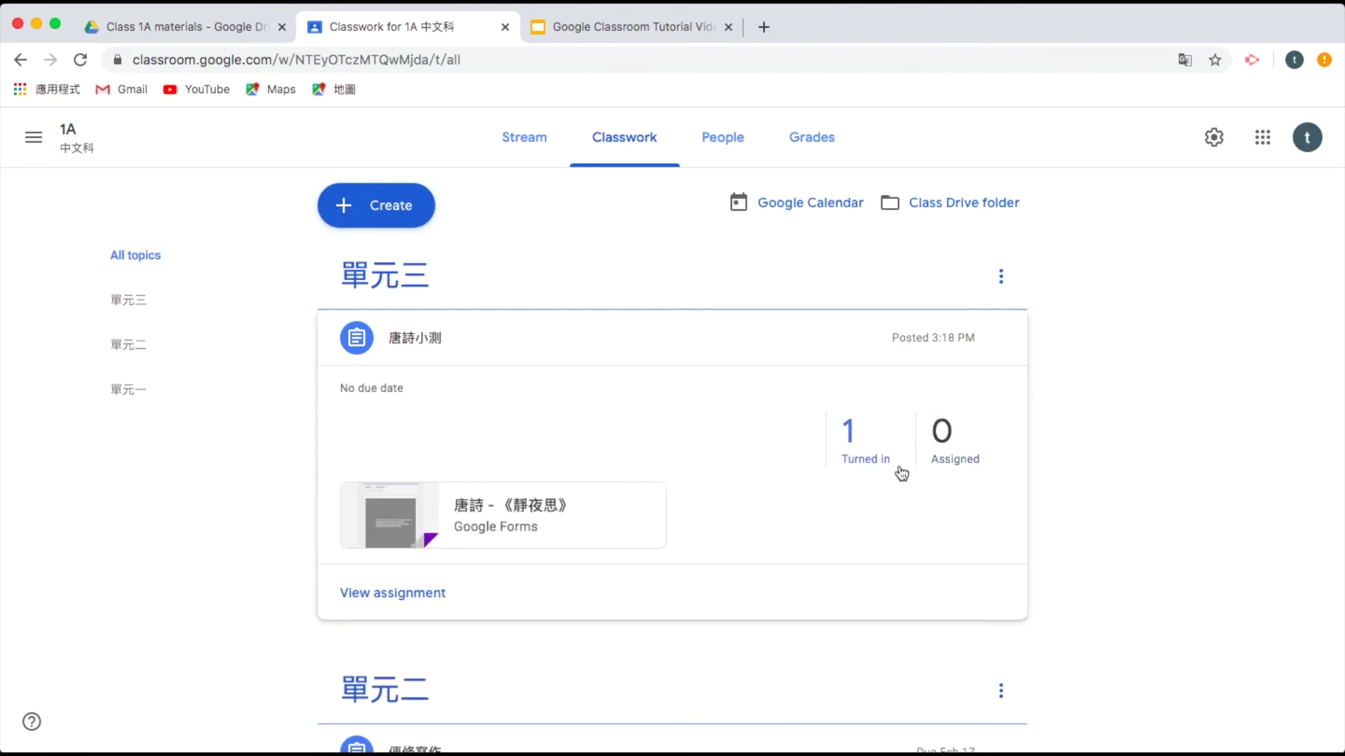
click(853, 435)
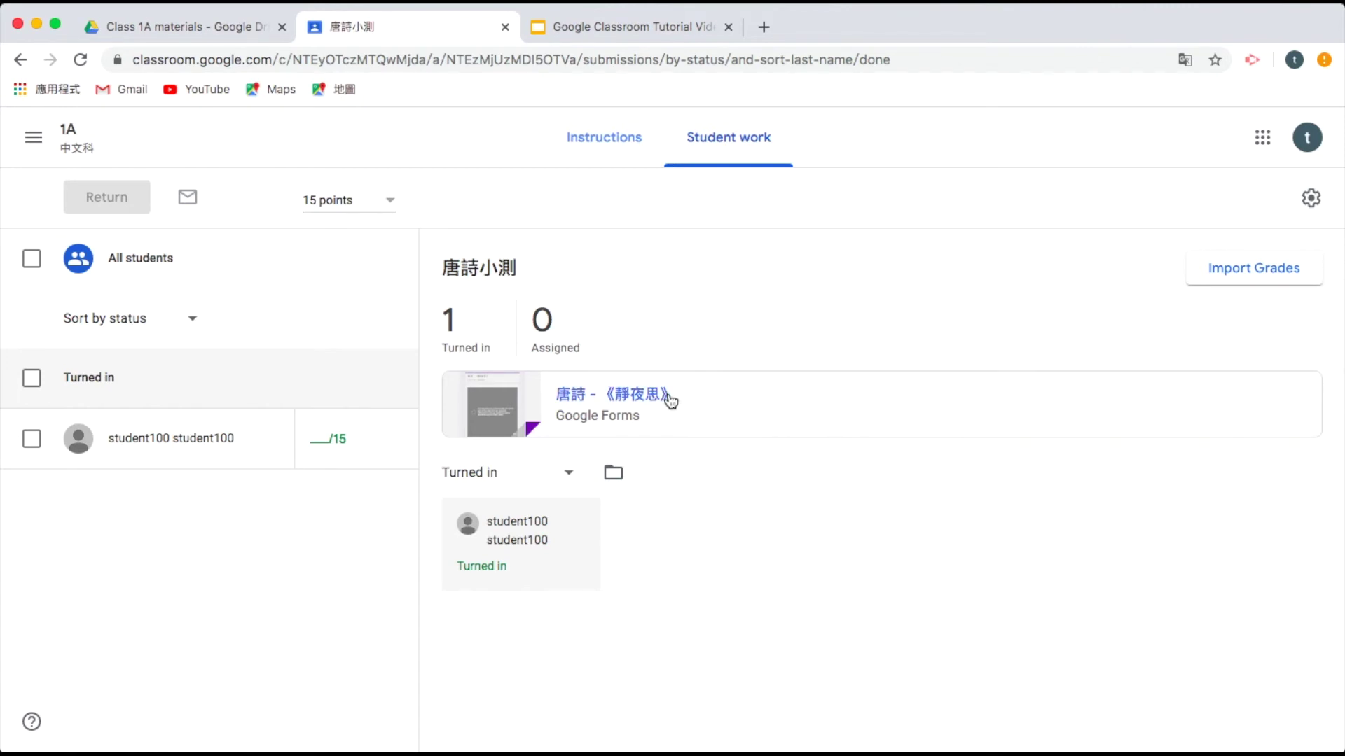
click(603, 396)
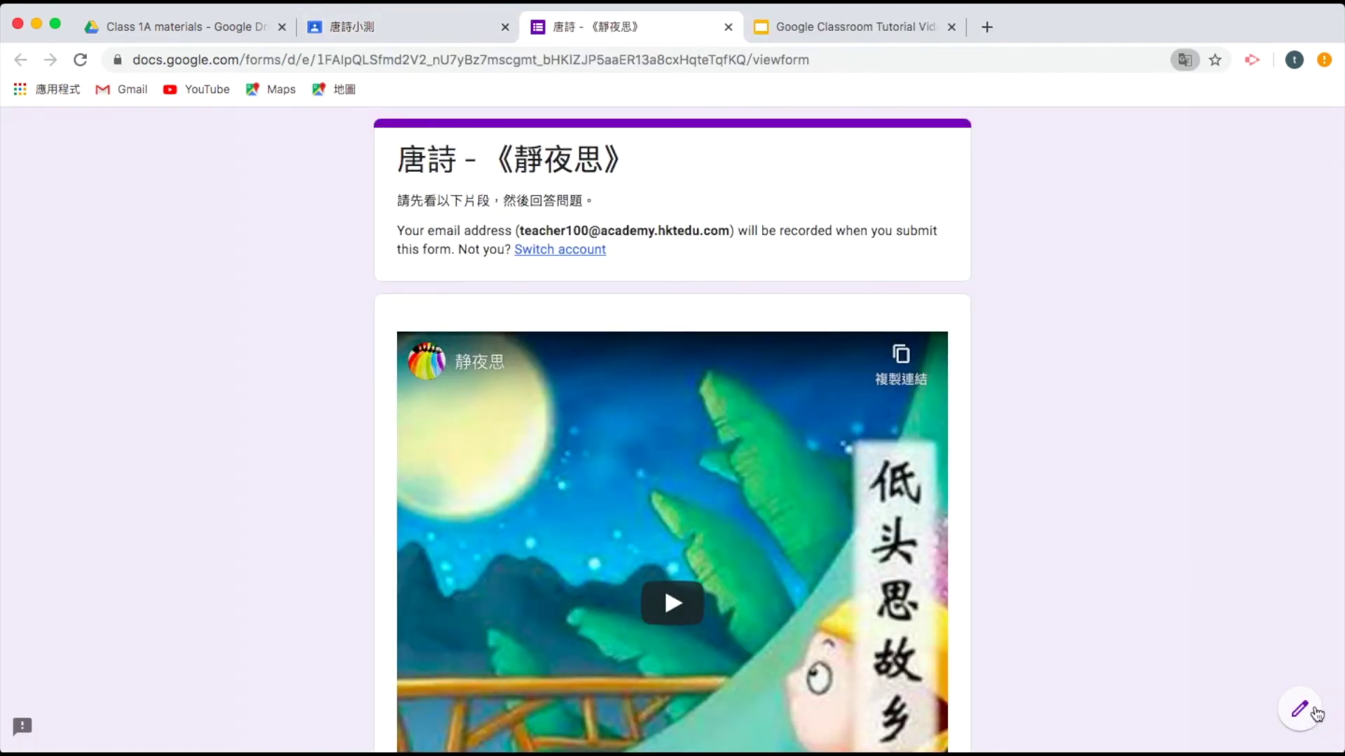
click(1301, 710)
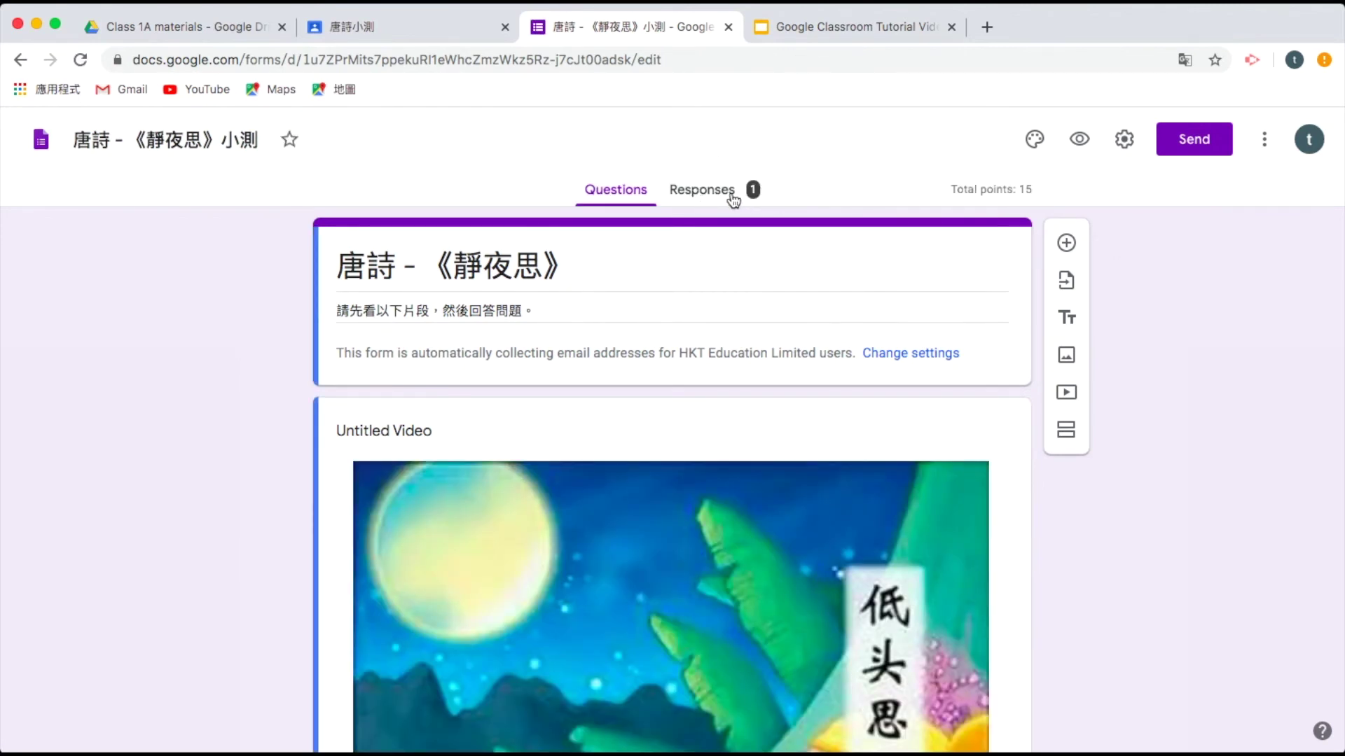
Review the summary of the form's responses, including the points distribution and the student scores.
click(709, 193)
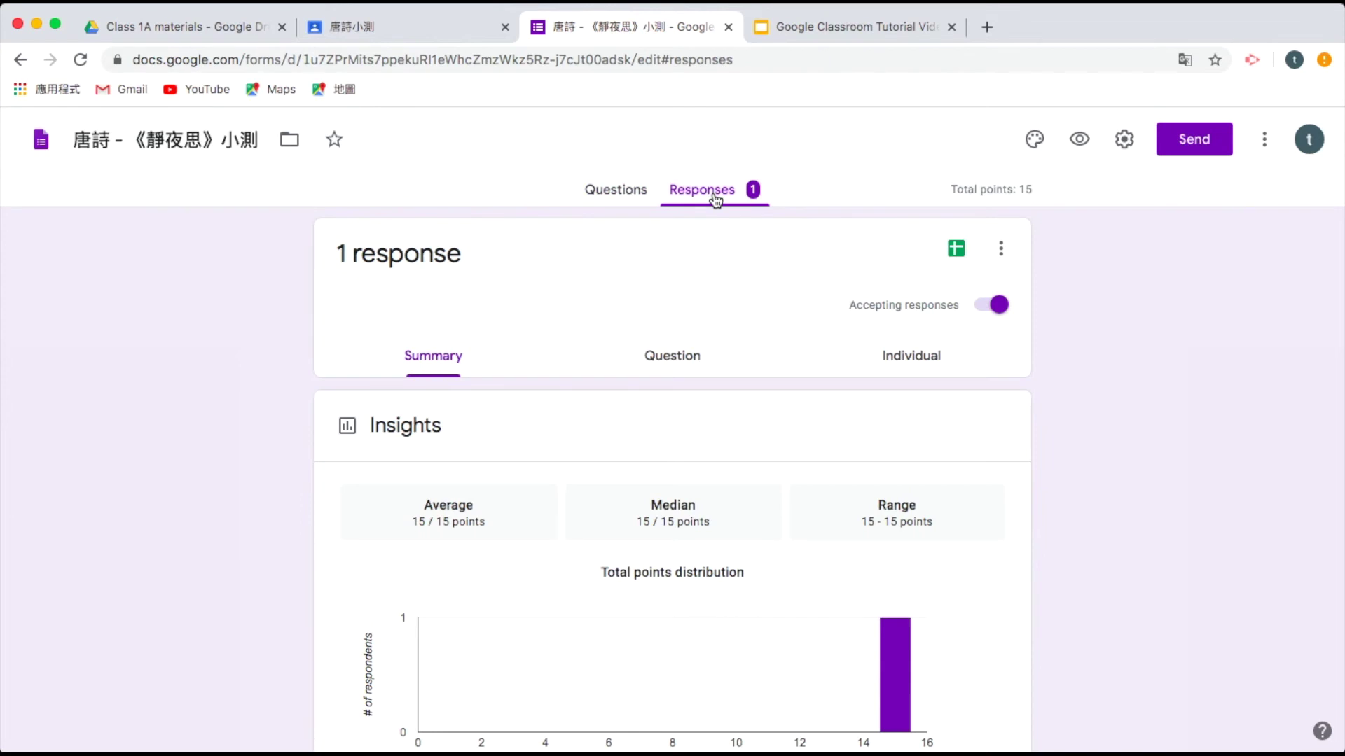
scroll(687, 569, down, 2)
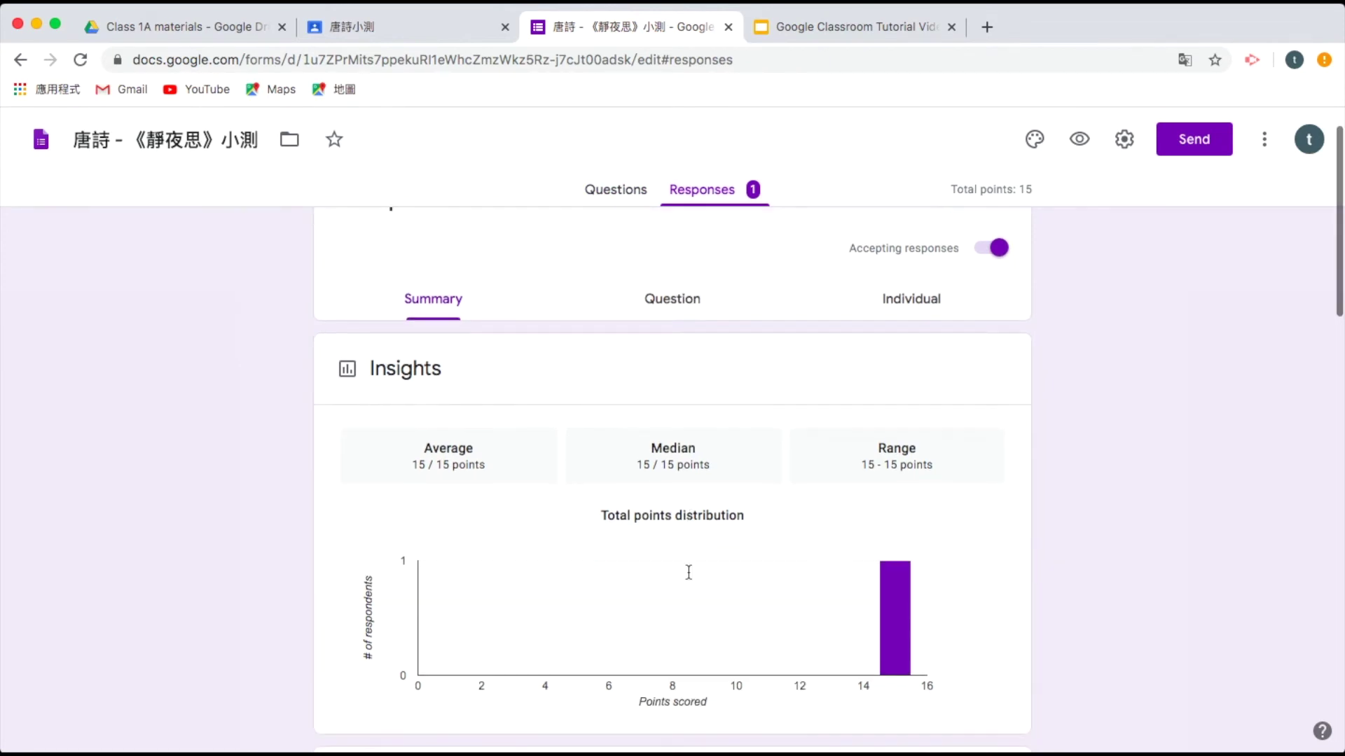
scroll(687, 570, down, 5)
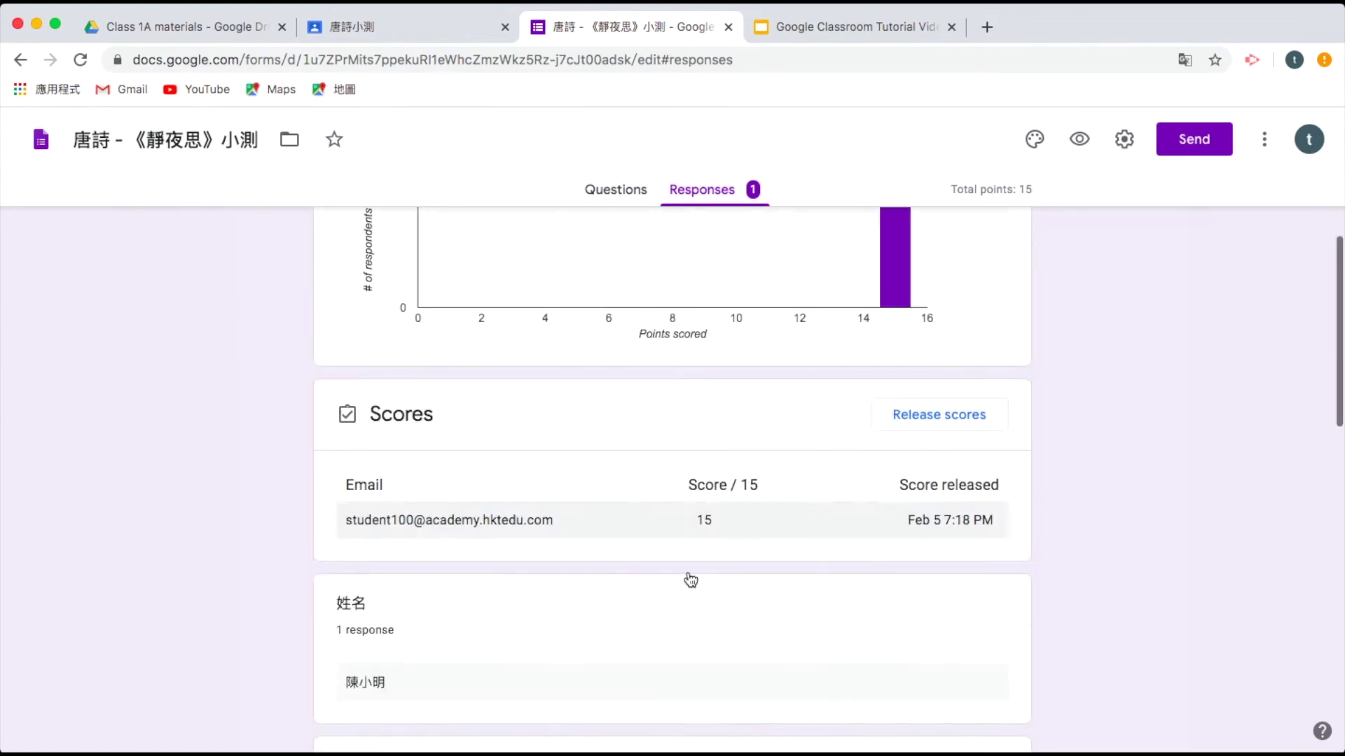
scroll(688, 570, down, 5)
scroll(688, 570, up, 15)
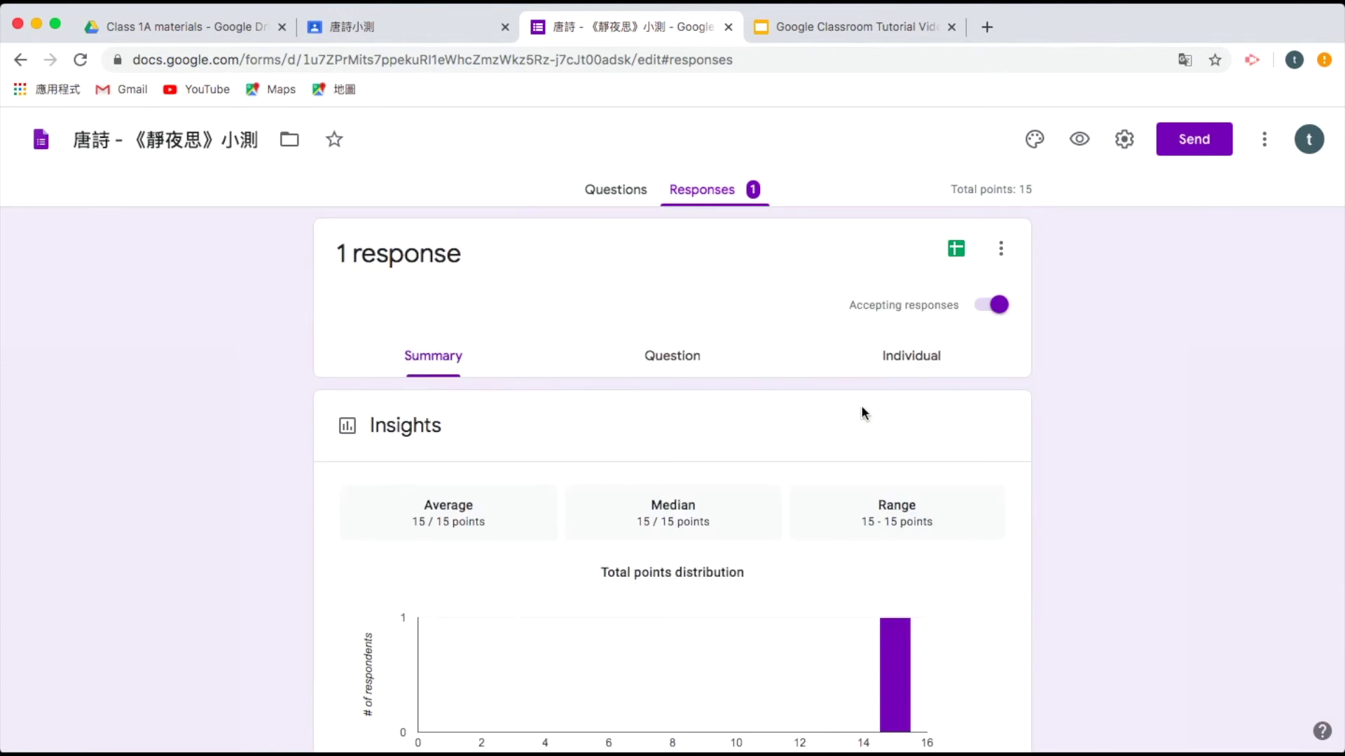
Examine the student's individual response with its marks per question, and view the form responses as a Google Sheets spreadsheet.
click(904, 361)
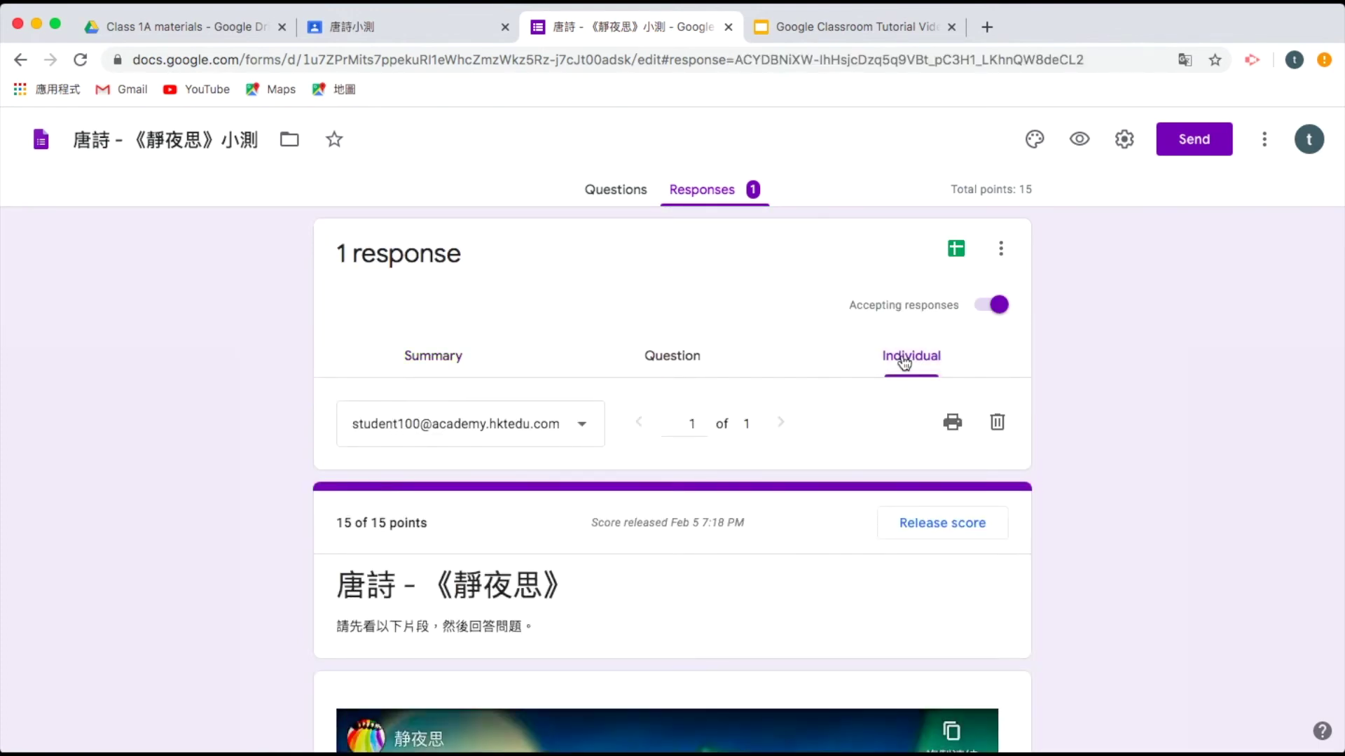
scroll(1098, 522, down, 2)
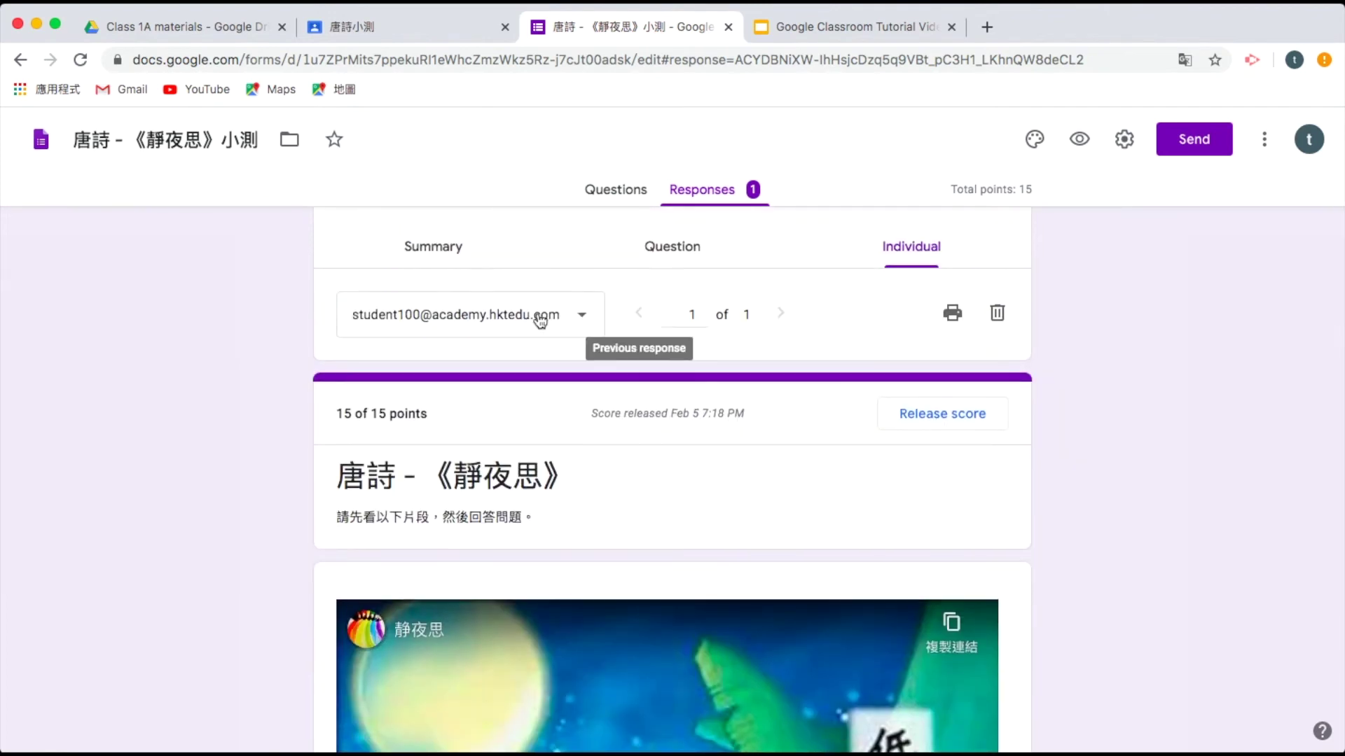
scroll(361, 410, down, 10)
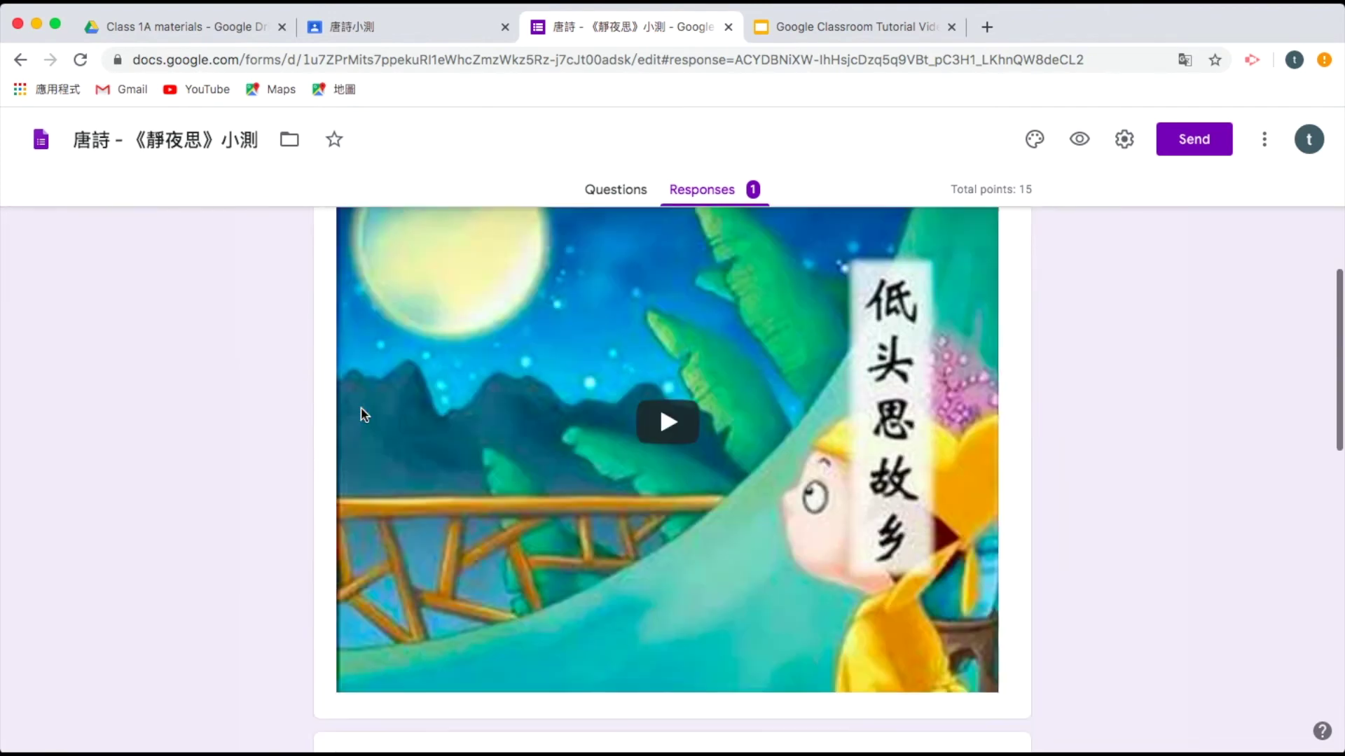
scroll(361, 412, down, 3)
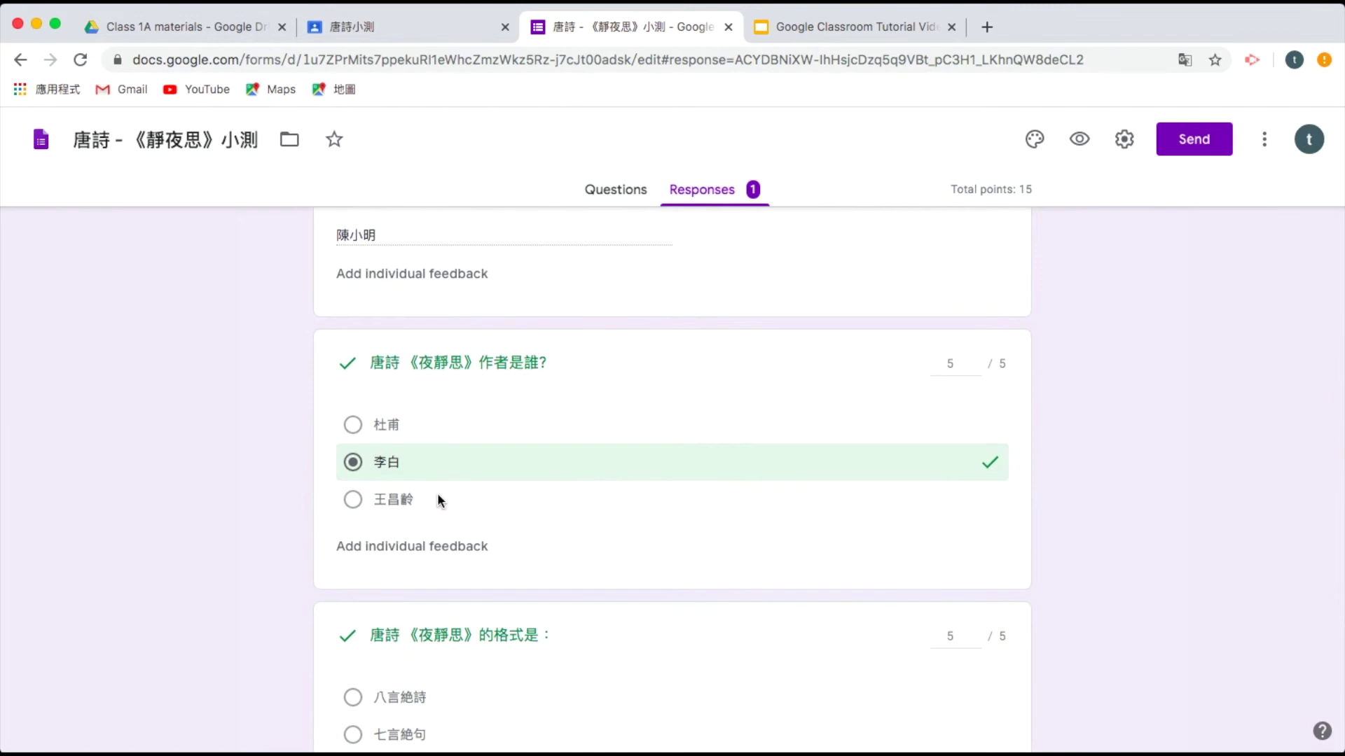
scroll(958, 390, down, 7)
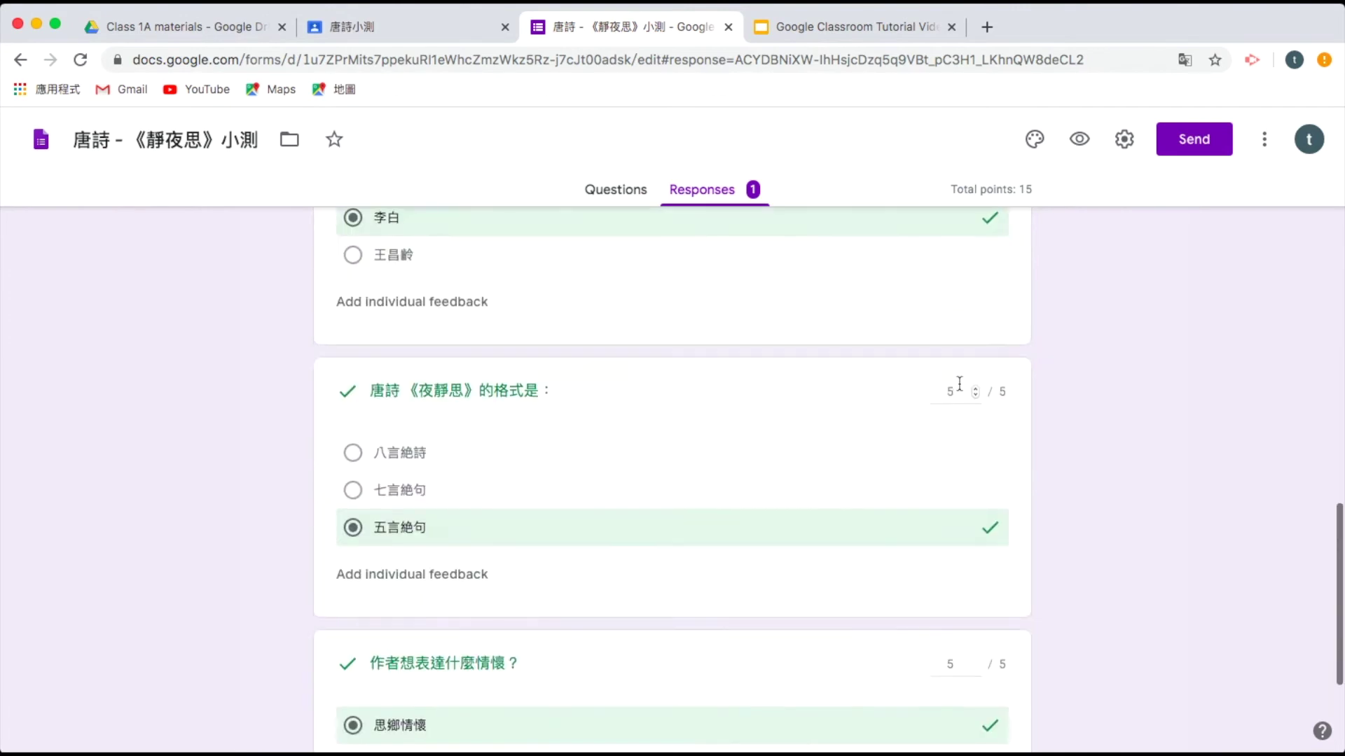
scroll(958, 389, up, 13)
scroll(961, 389, up, 6)
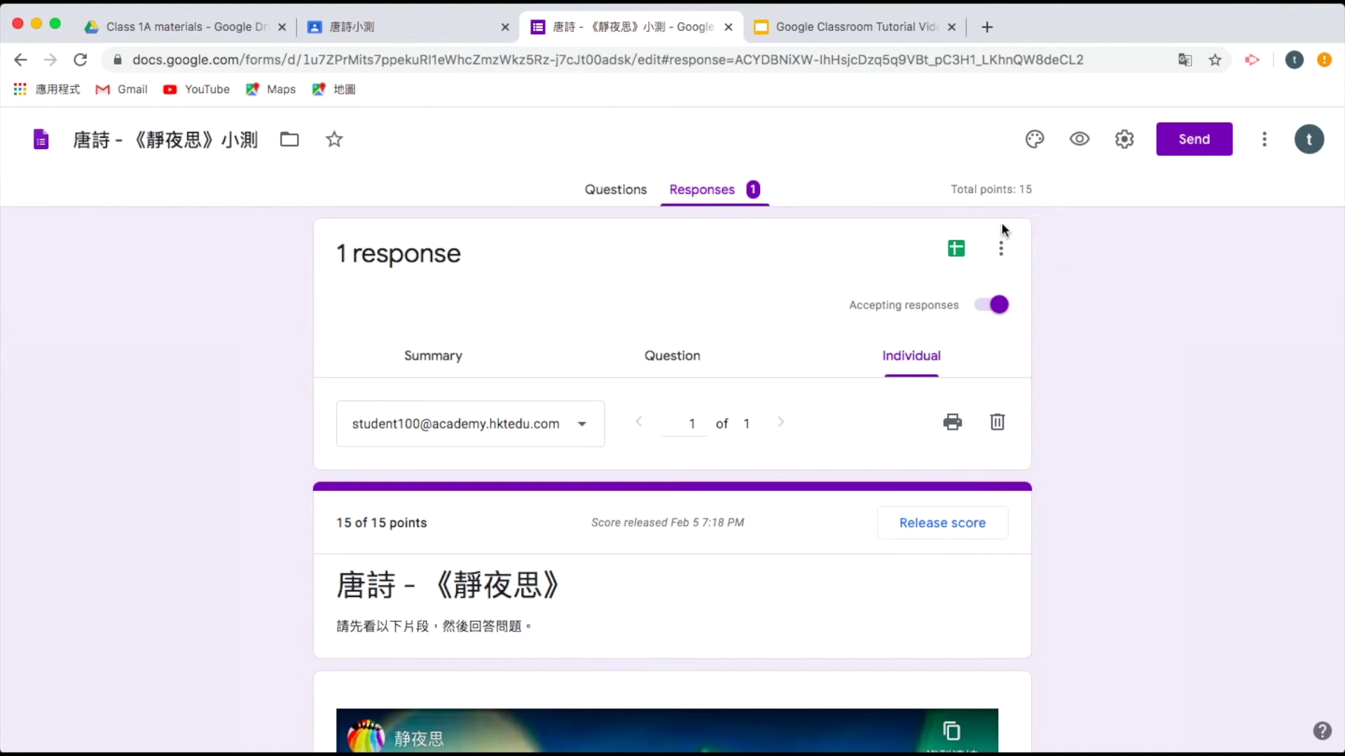
click(957, 250)
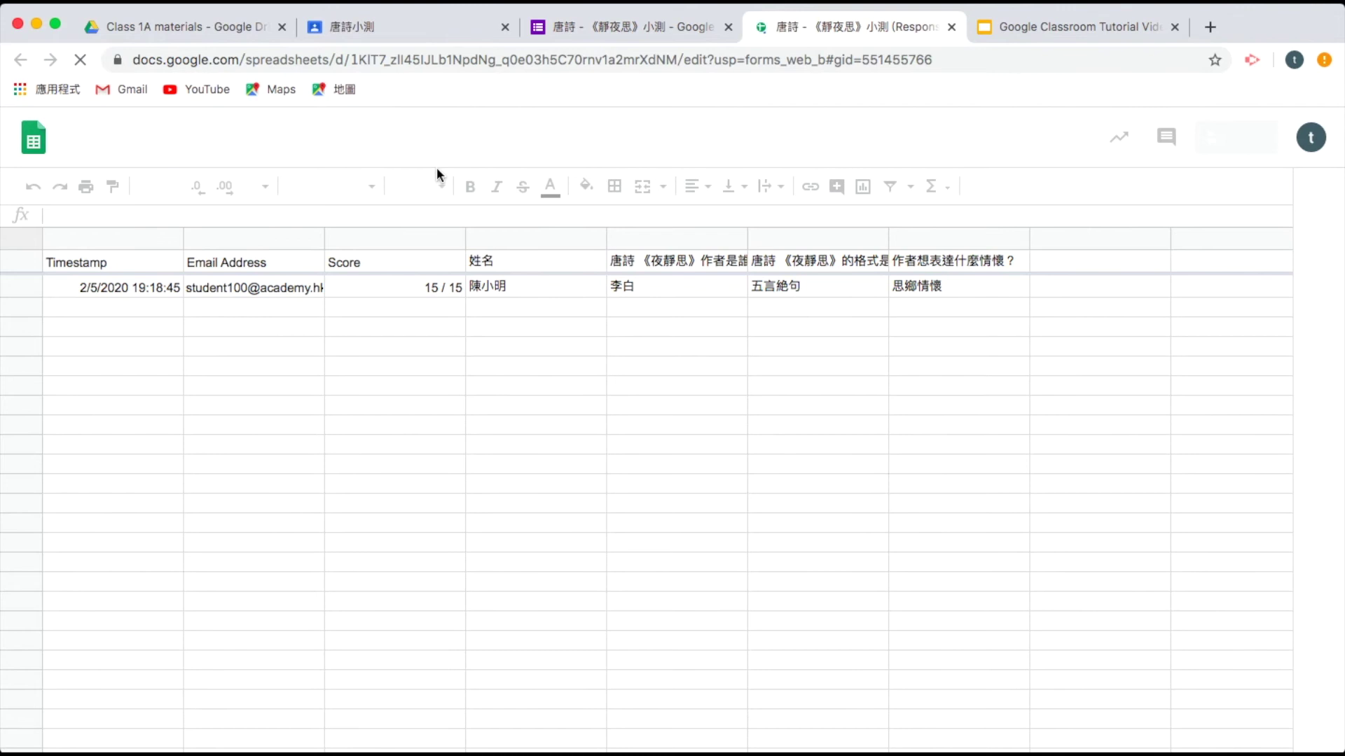
key(super+w)
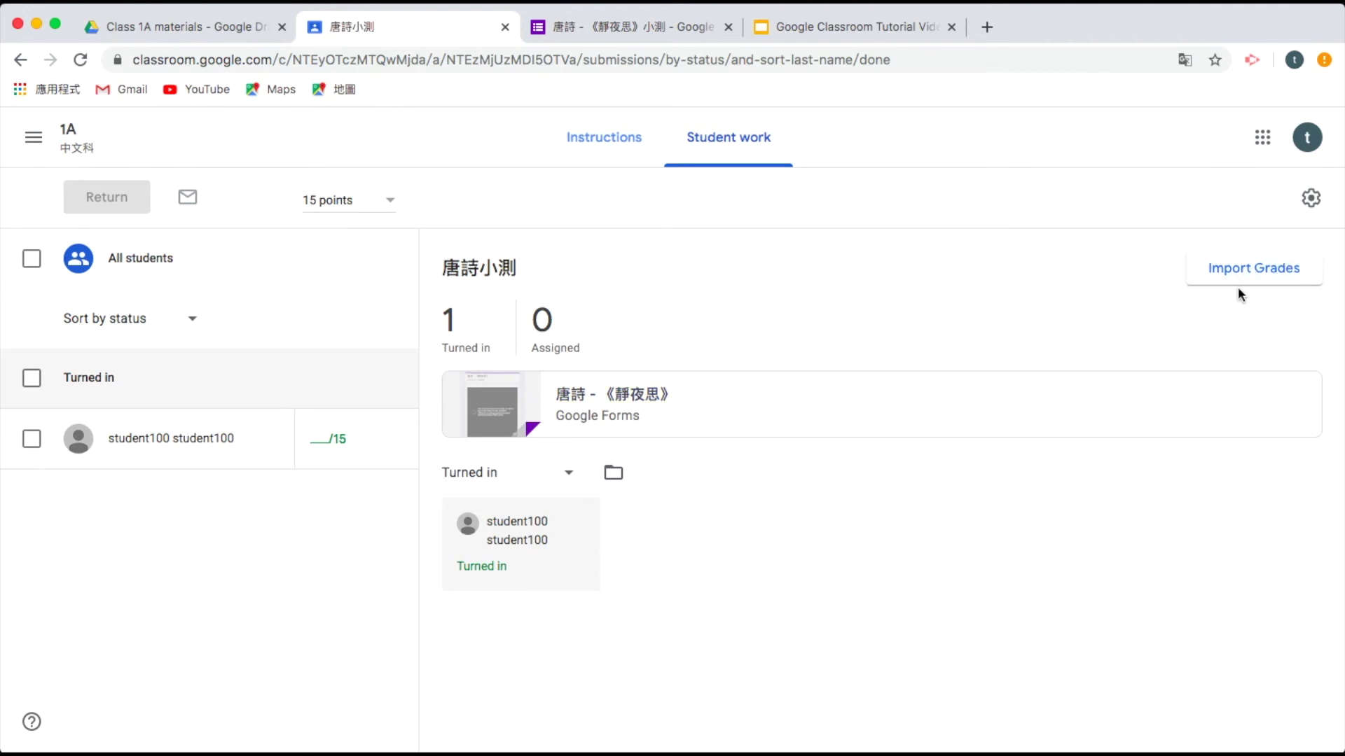
Import the form grades into the 唐詩小測 assignment in Google Classroom and return the work to all students.
click(1272, 266)
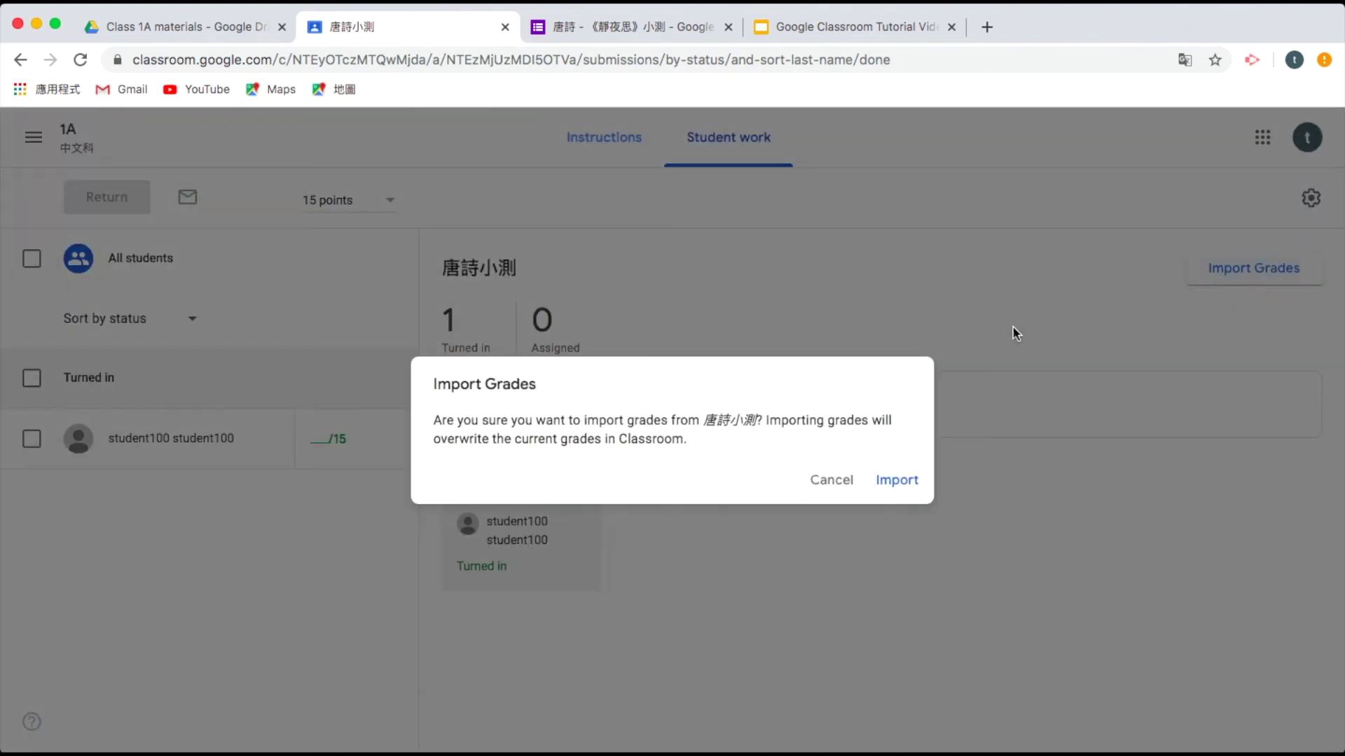
click(899, 480)
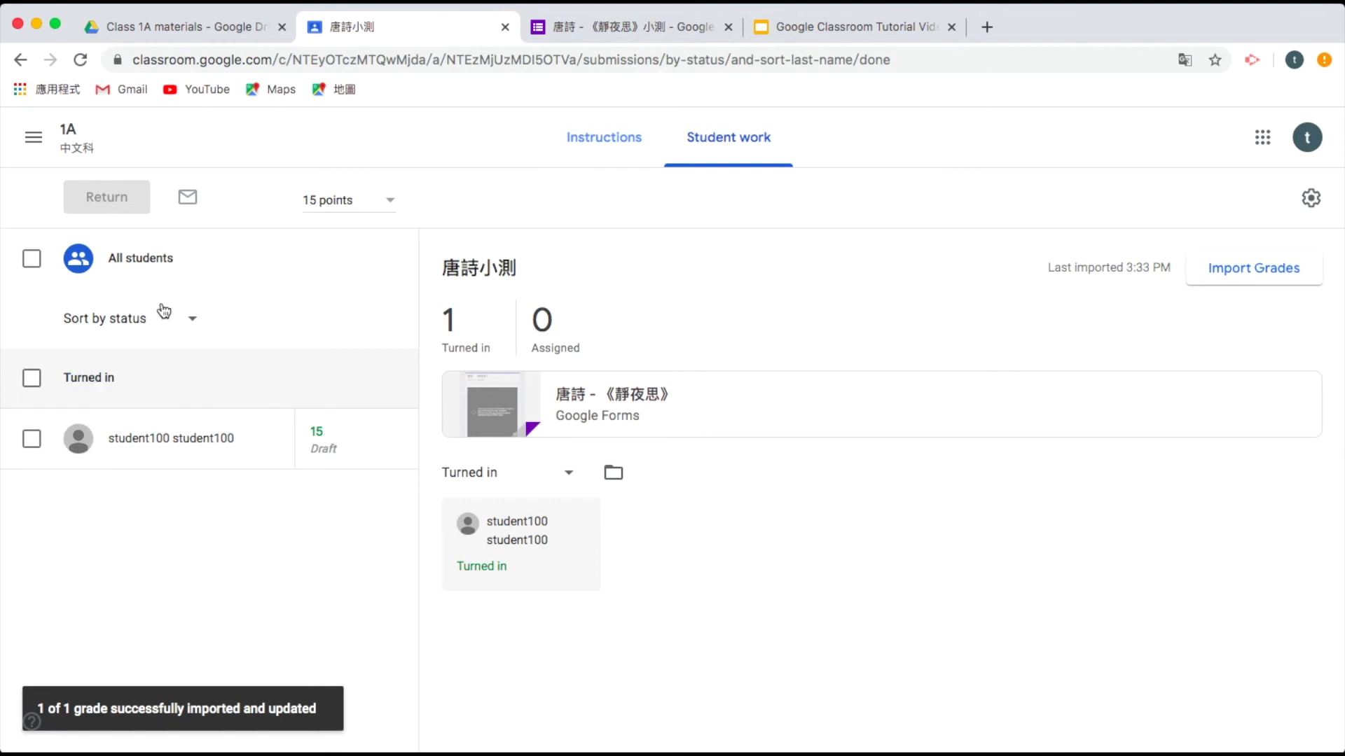
click(34, 262)
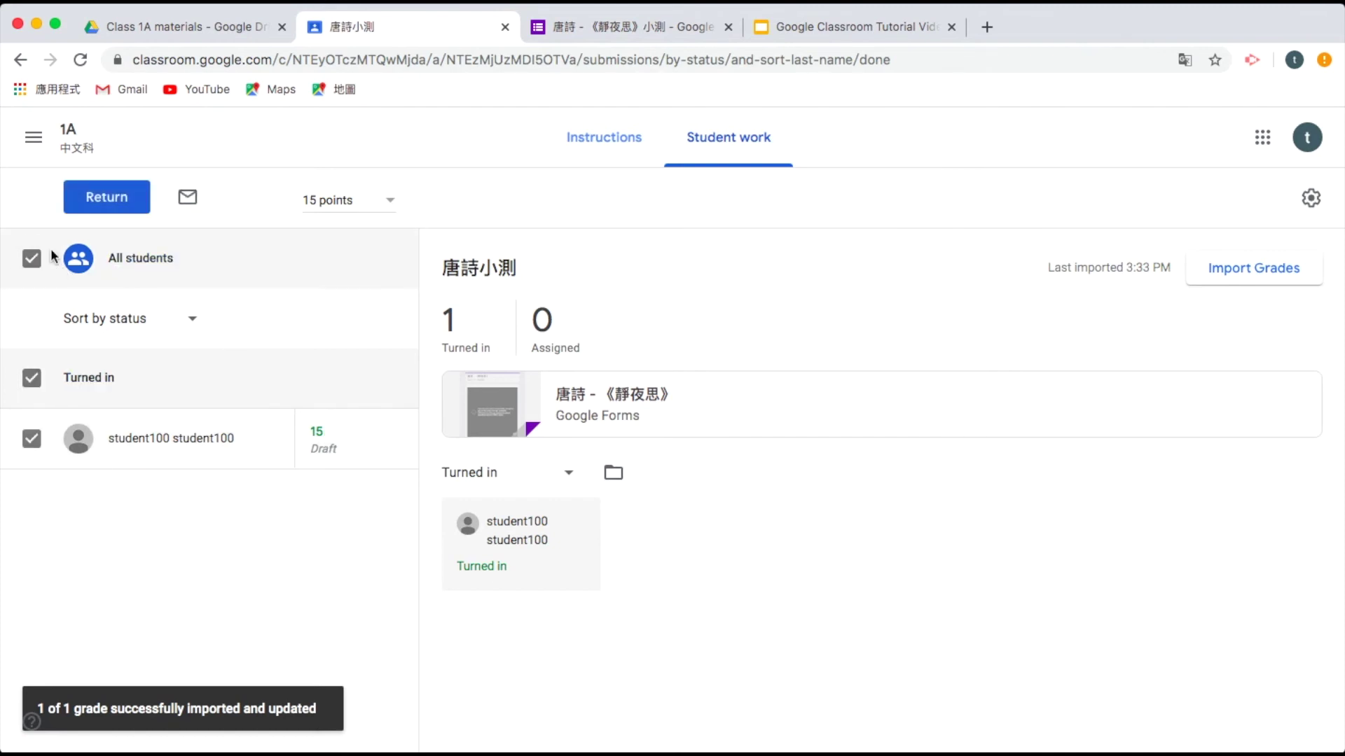
click(118, 207)
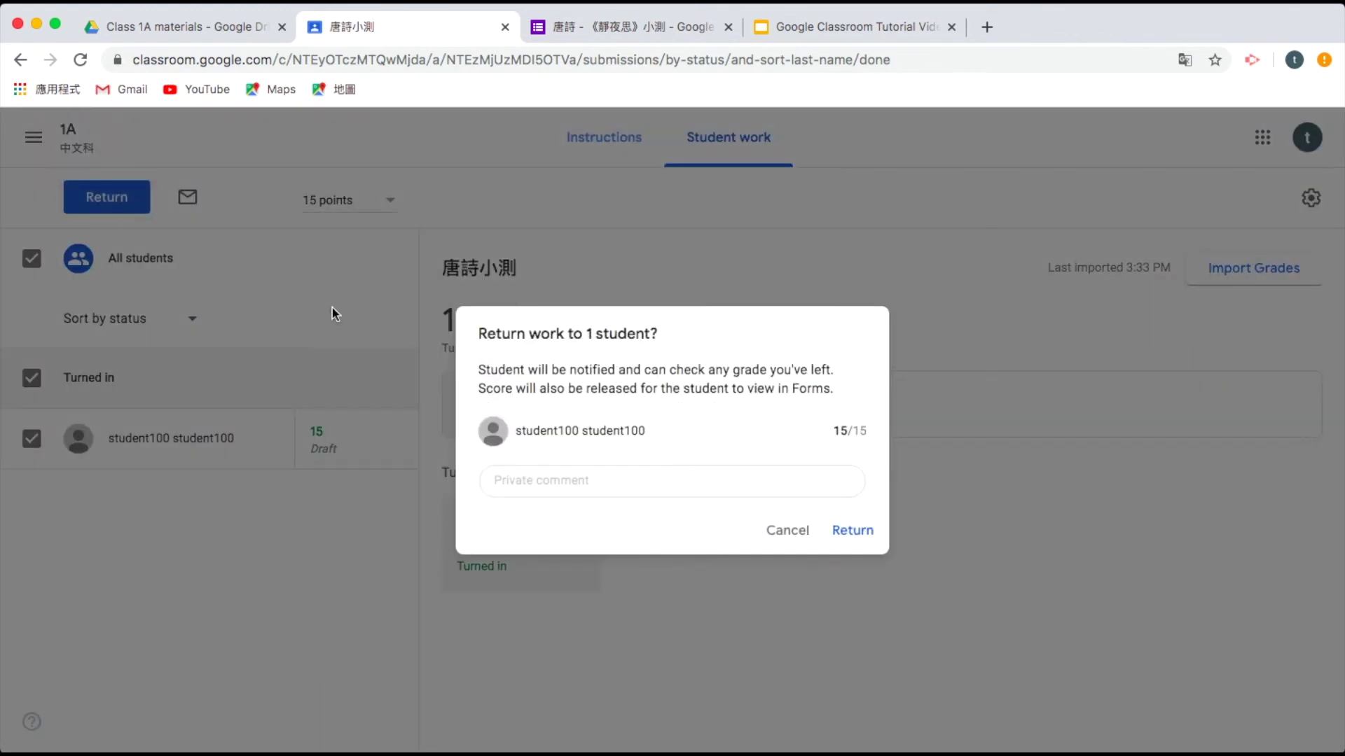
click(849, 530)
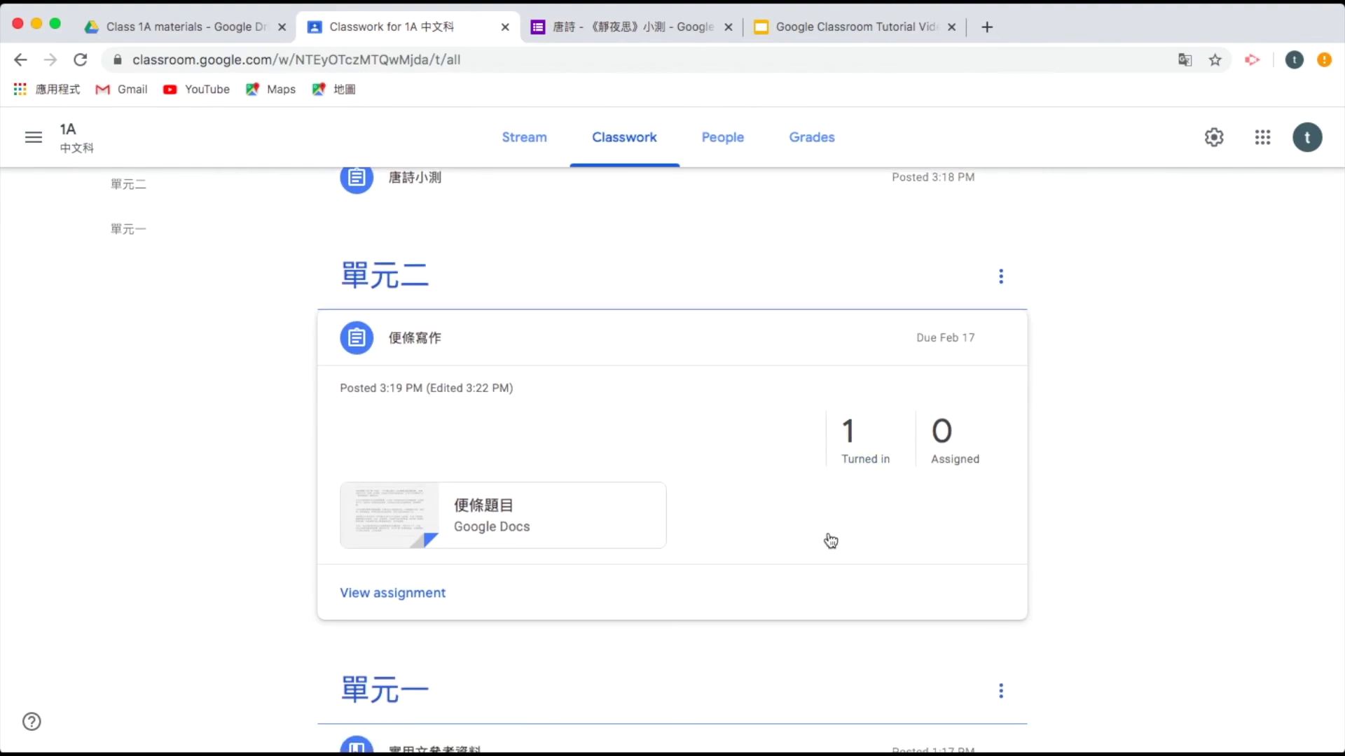
Open the student's turned-in document for 便條寫作, show the grading options and read through the written answer.
click(860, 441)
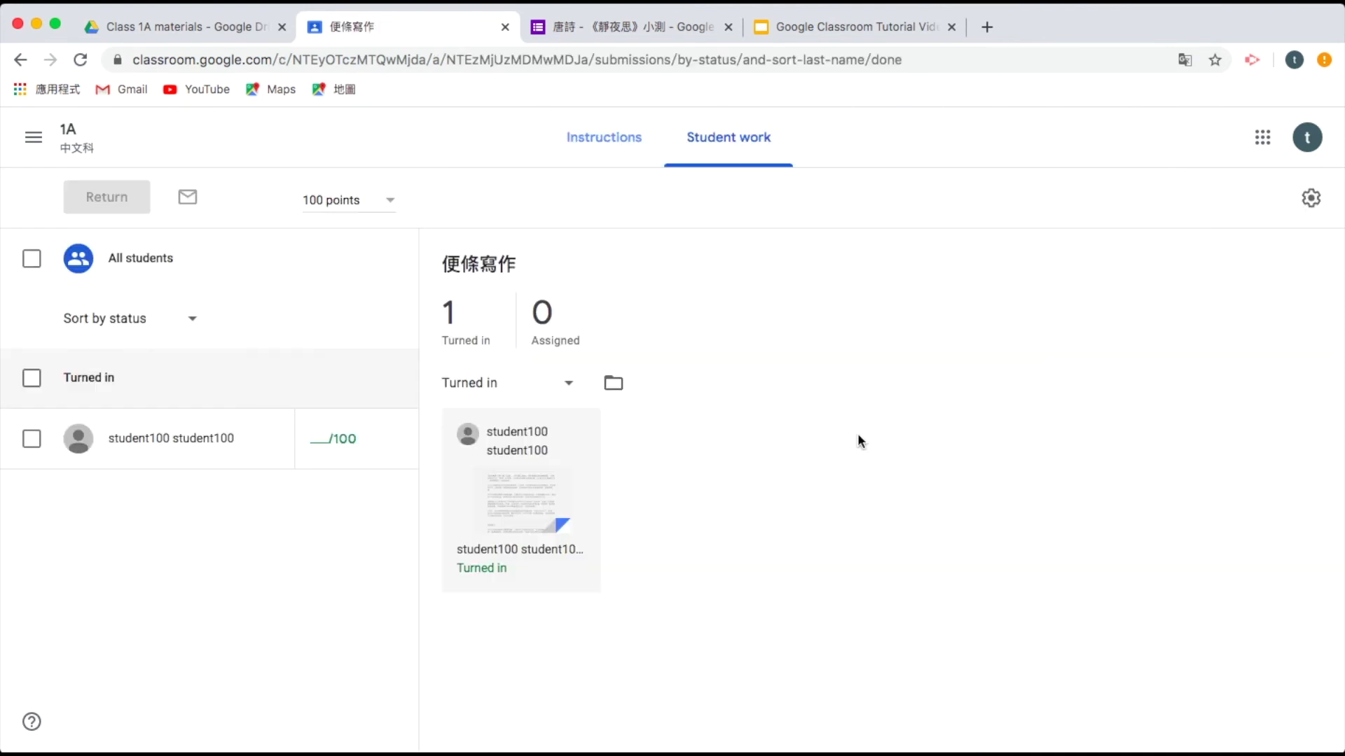
click(519, 501)
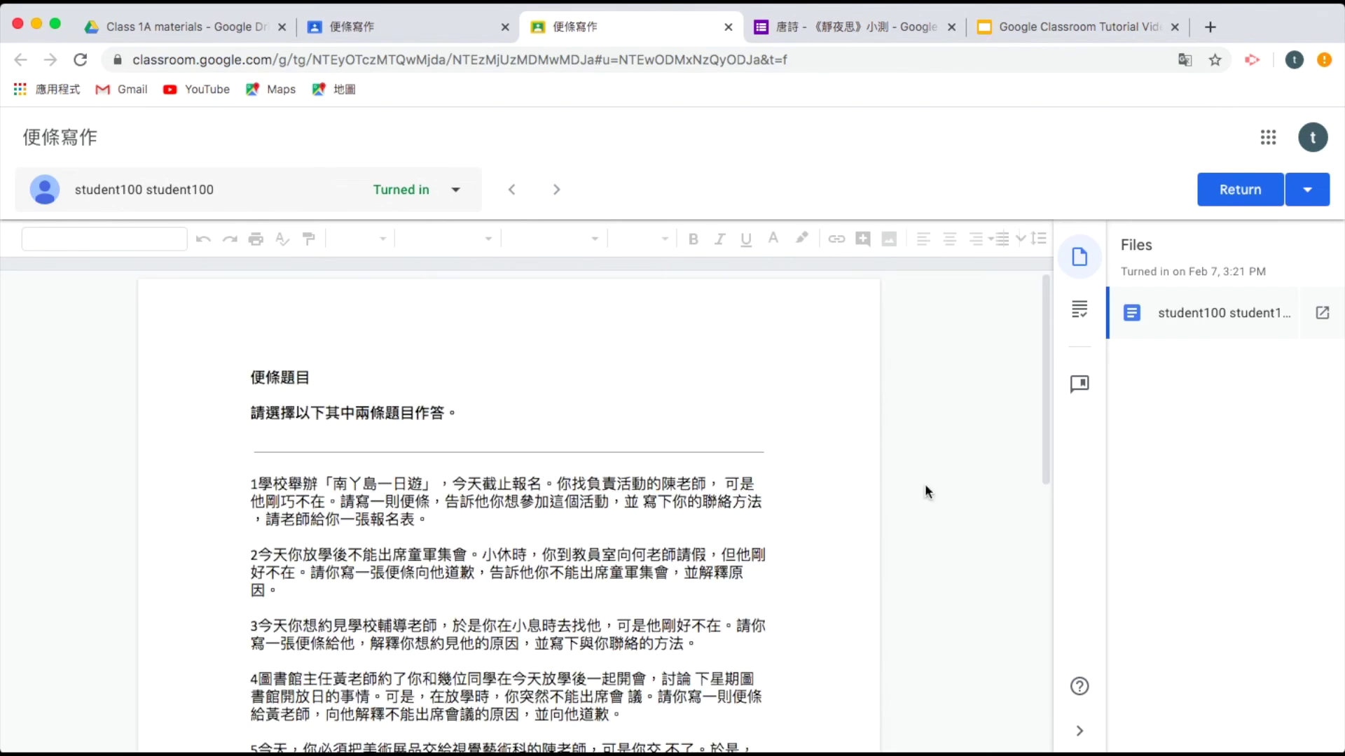
scroll(913, 515, down, 5)
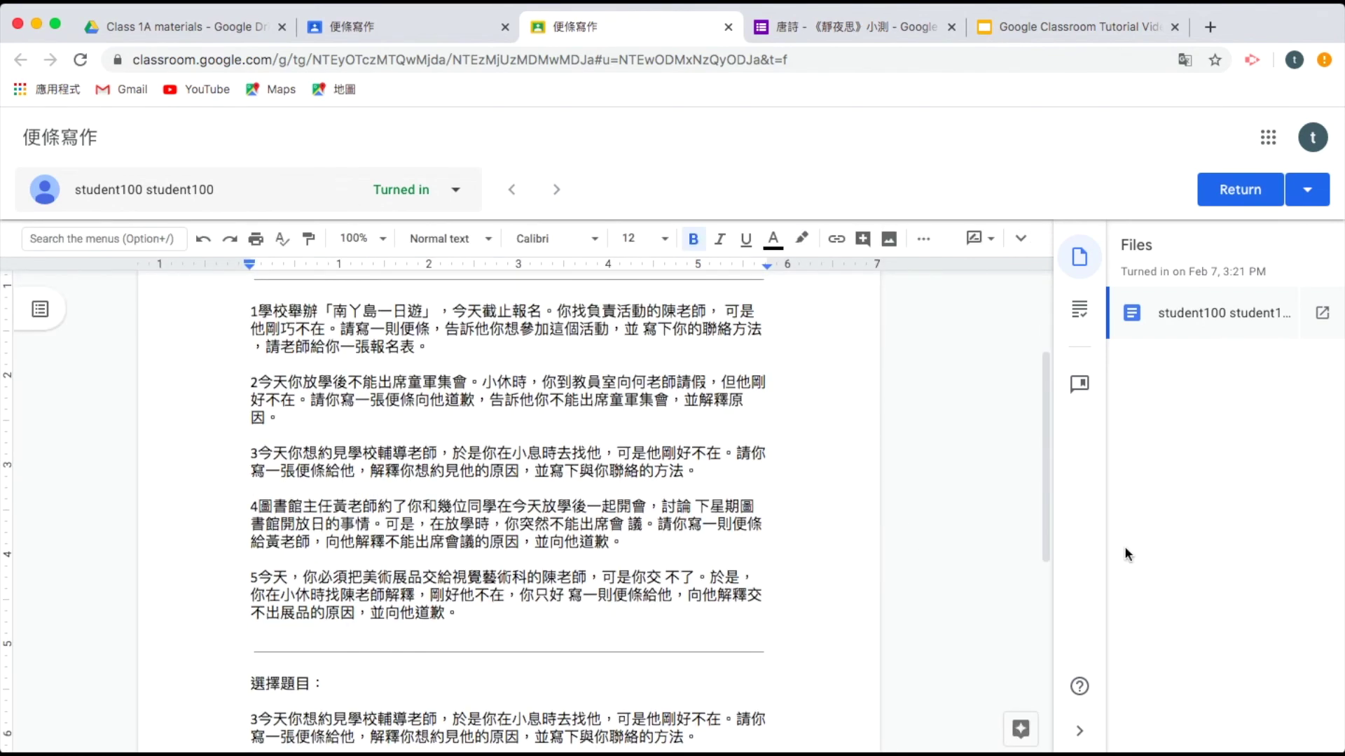
click(1079, 312)
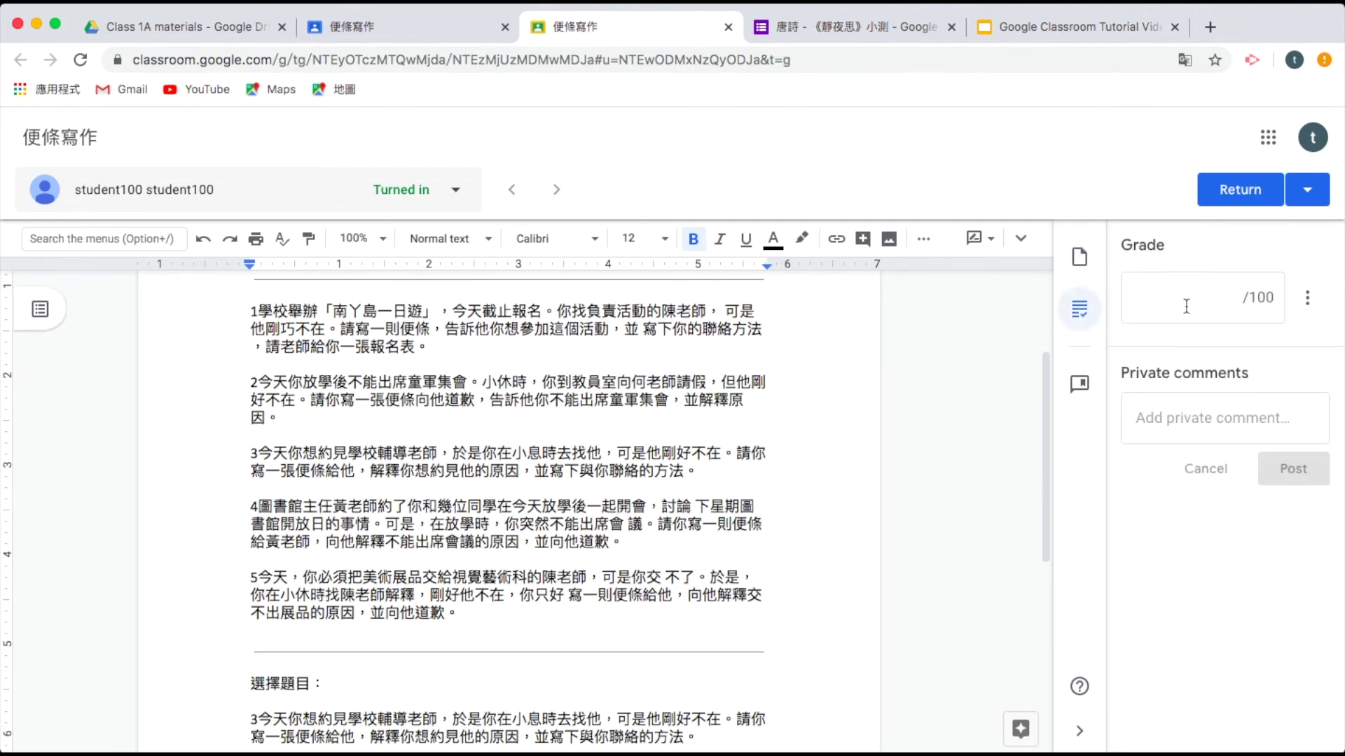
scroll(935, 585, down, 3)
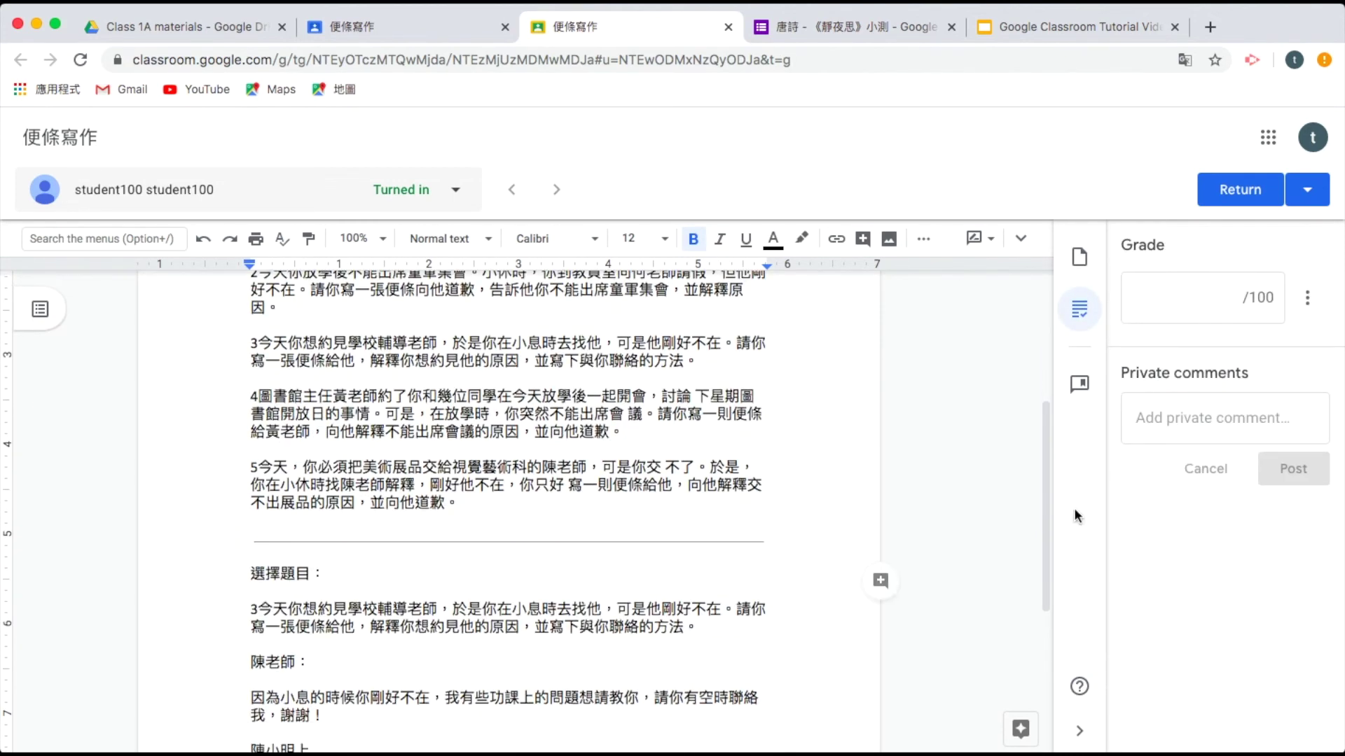
scroll(970, 521, down, 2)
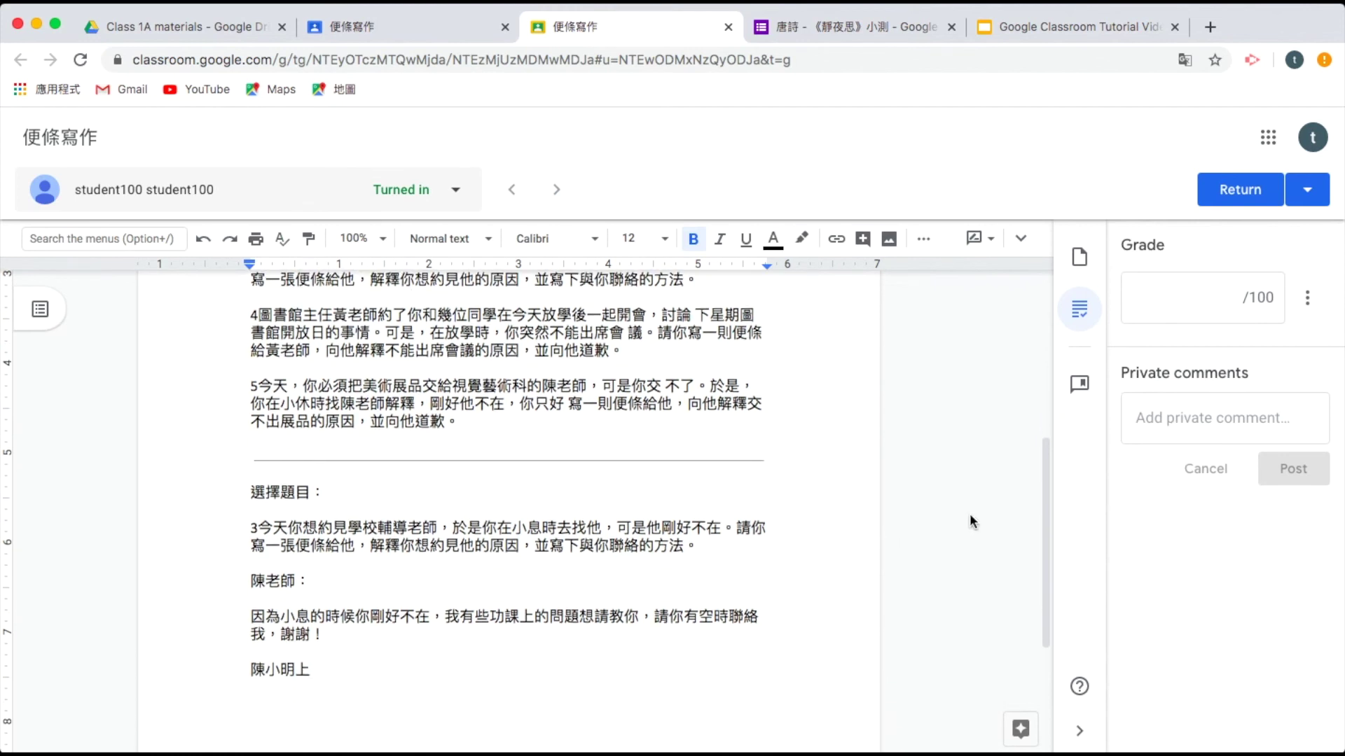
scroll(971, 520, down, 1)
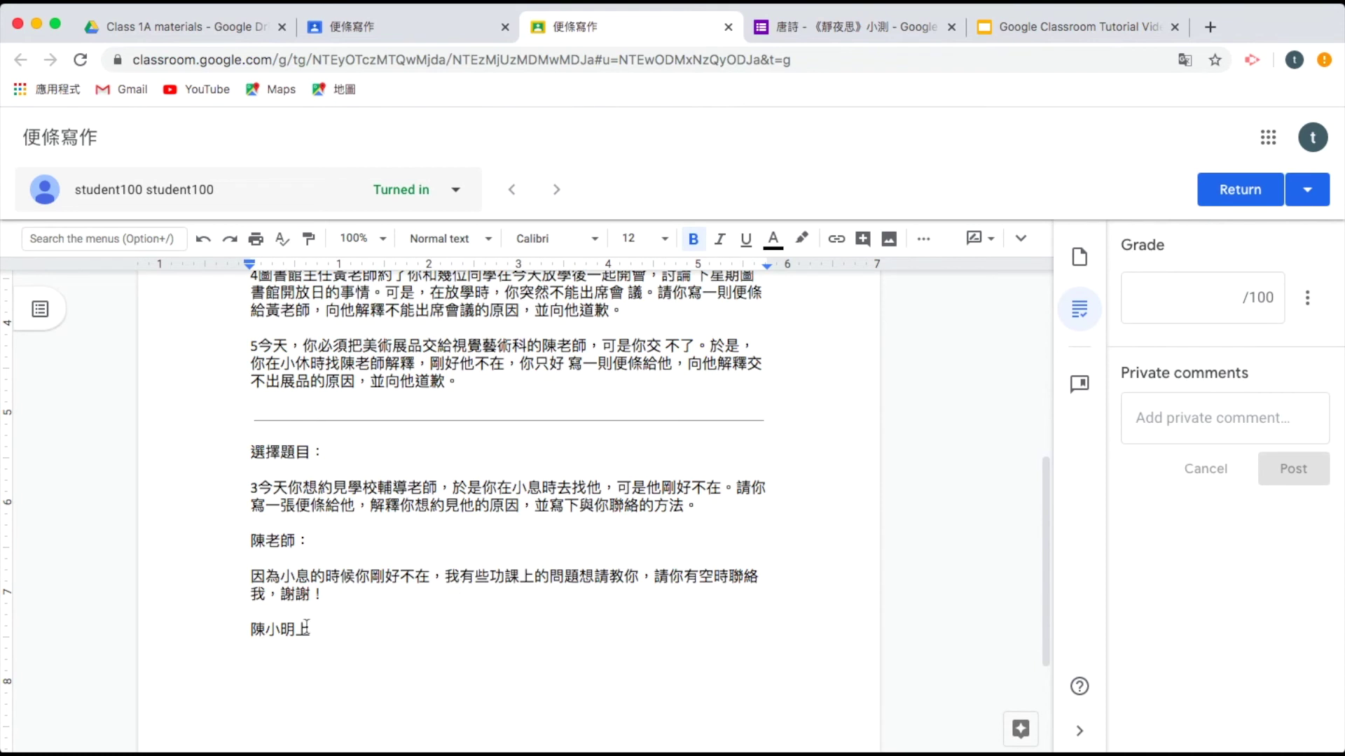
Add 日期 as a suggested edit beneath the signature of the student's note and show the available editing modes.
click(308, 648)
text(日期)
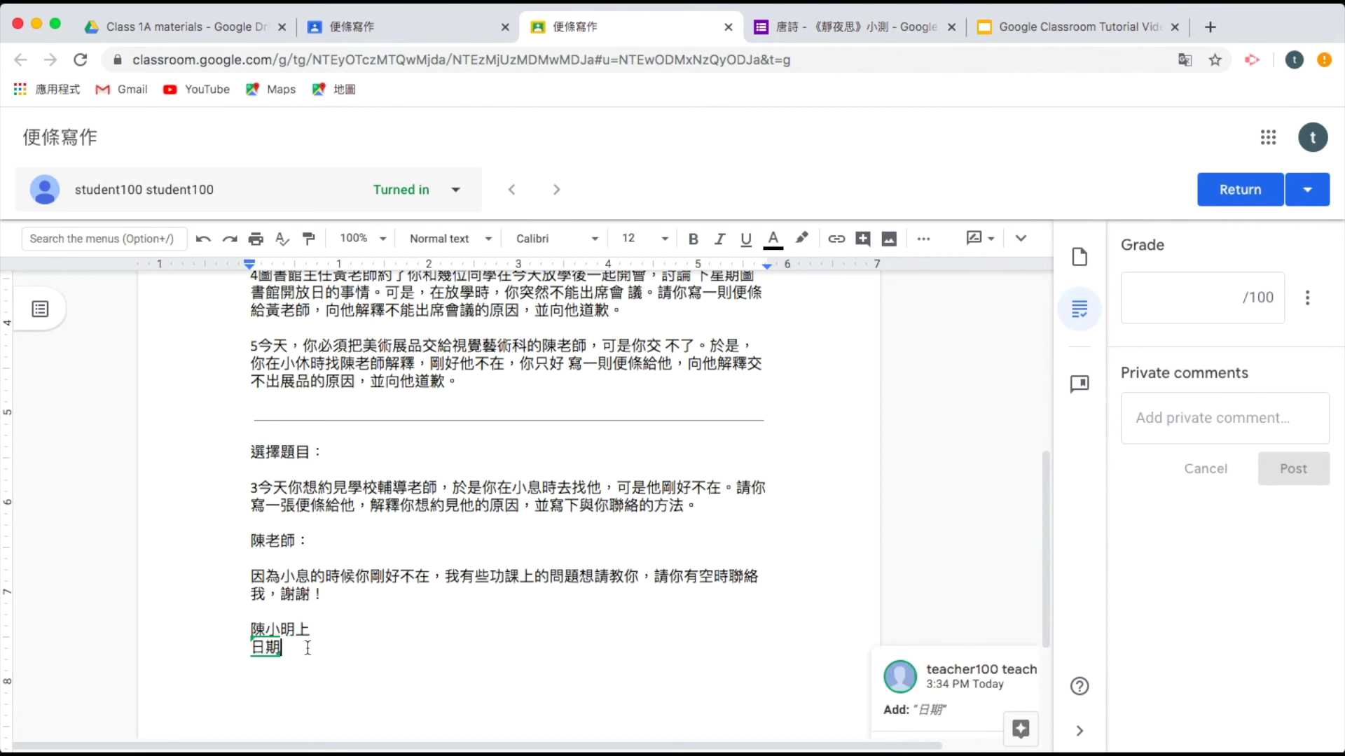
click(468, 594)
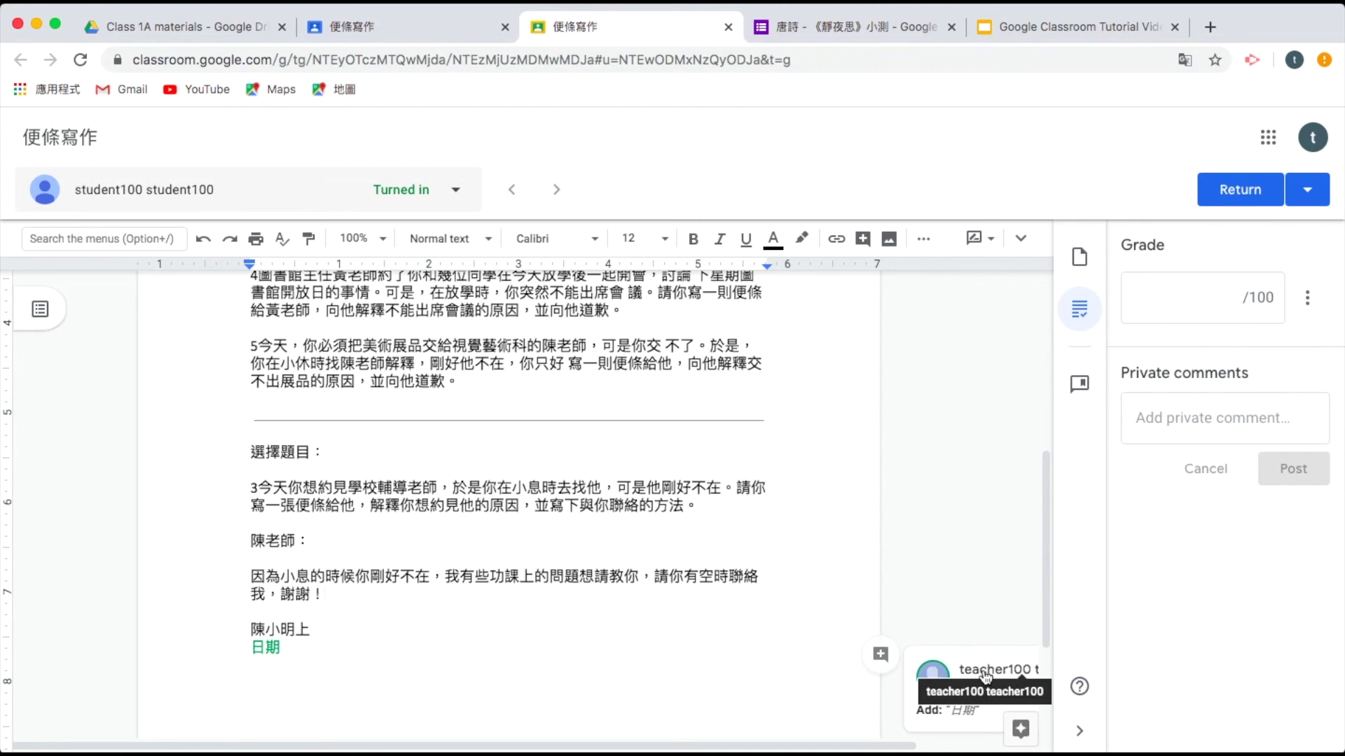
click(974, 242)
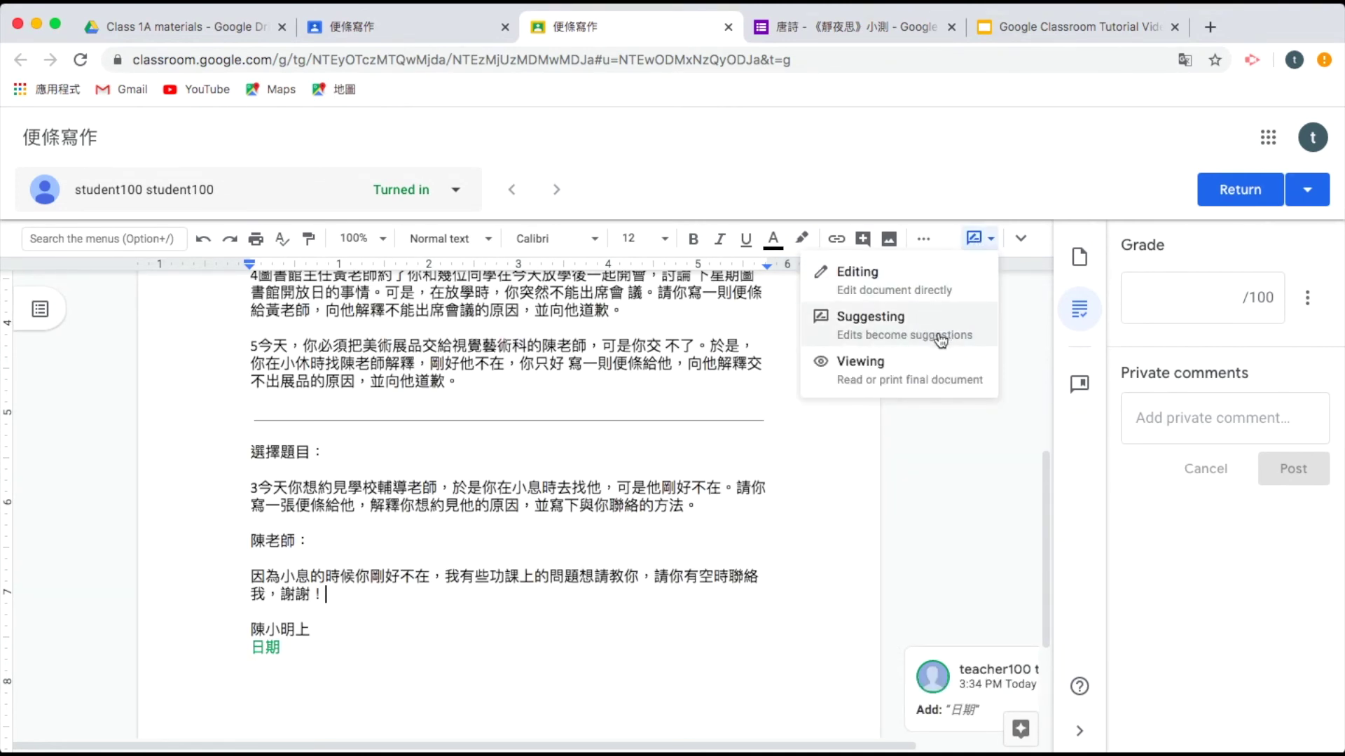
Comment 請提供聯絡方法 on the phrase 請你有空時聯絡 in the student's answer.
click(701, 576)
drag(654, 576, 758, 577)
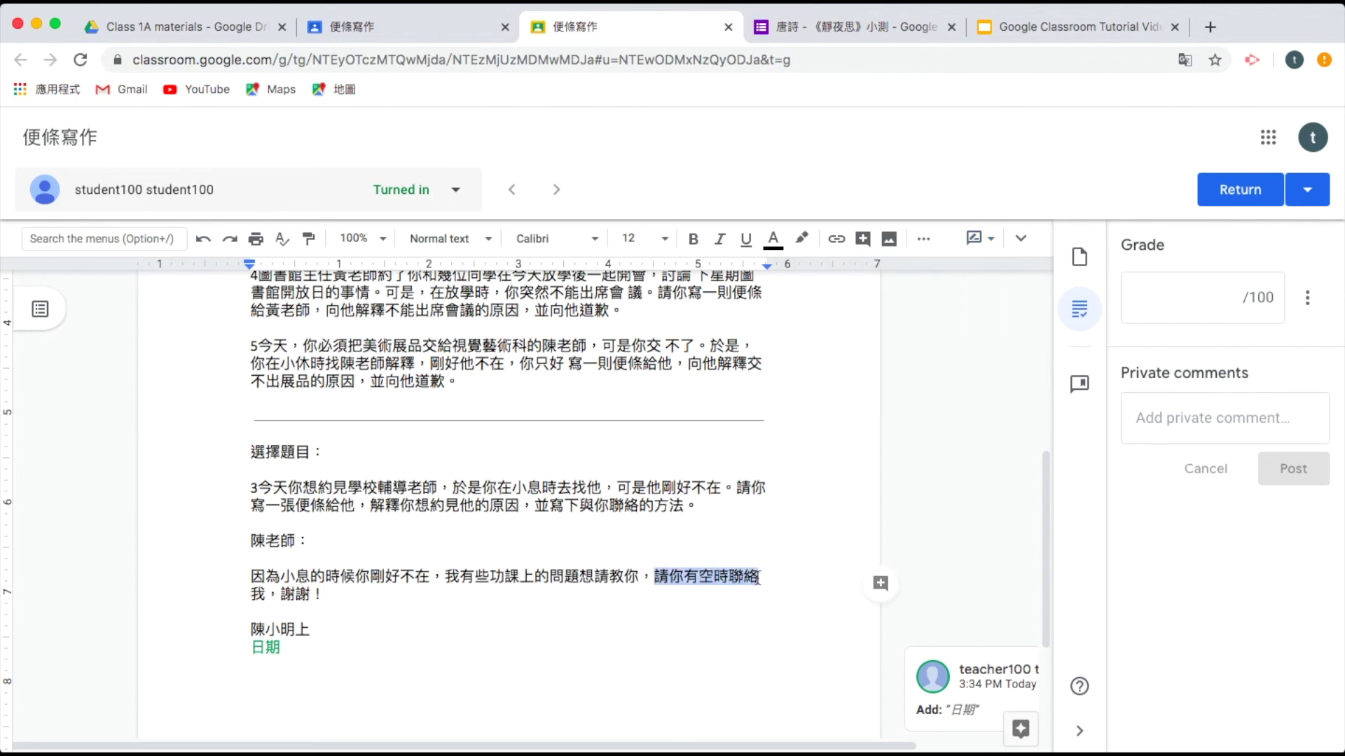
click(881, 584)
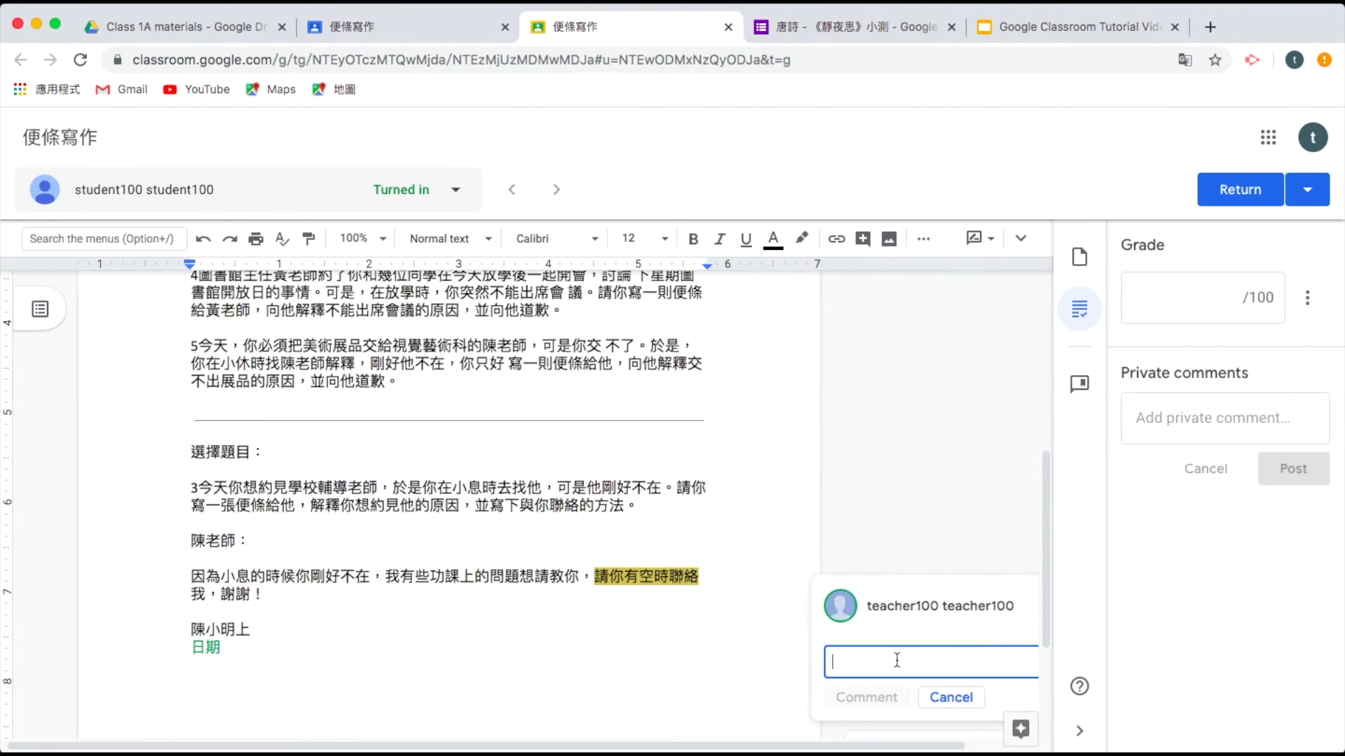
text(請提供聯絡方法)
click(879, 721)
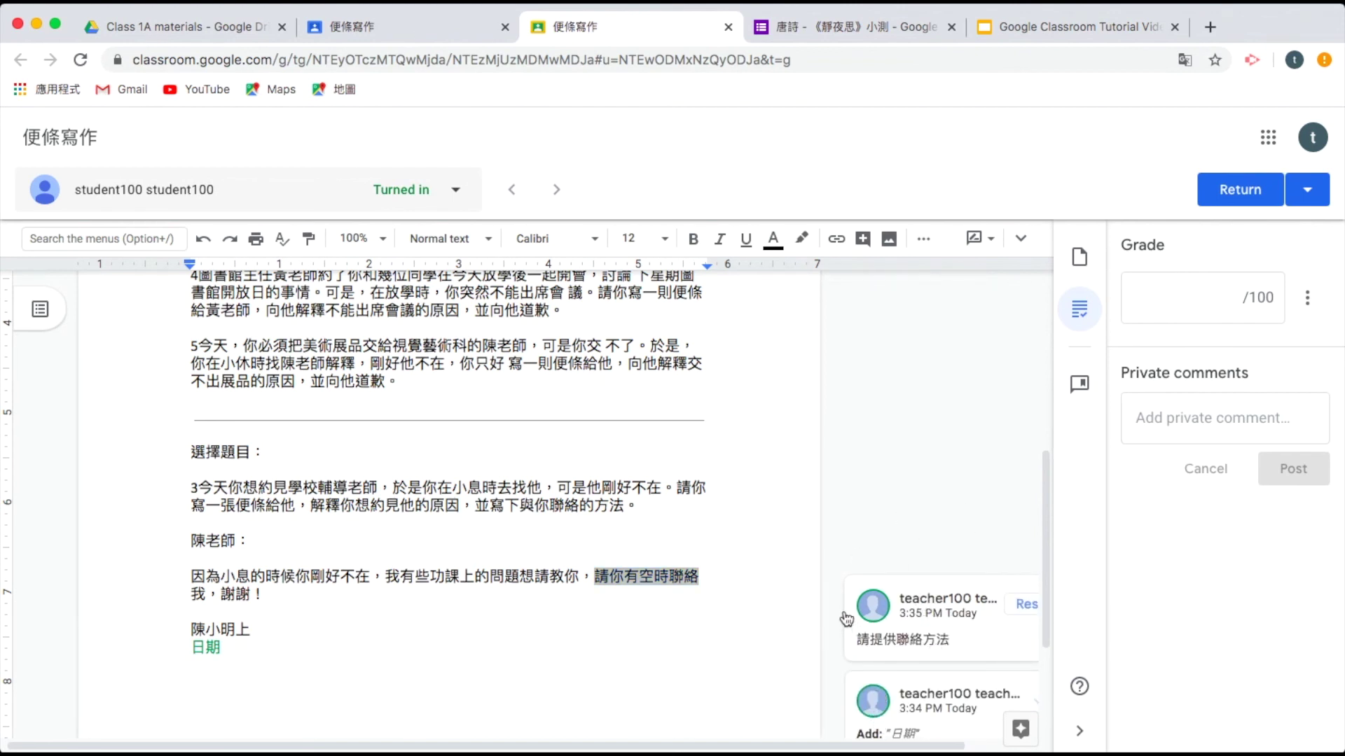
Grade the student's 便條寫作 document 70 out of 100, then preview the return confirmation and cancel it.
scroll(917, 490, up, 6)
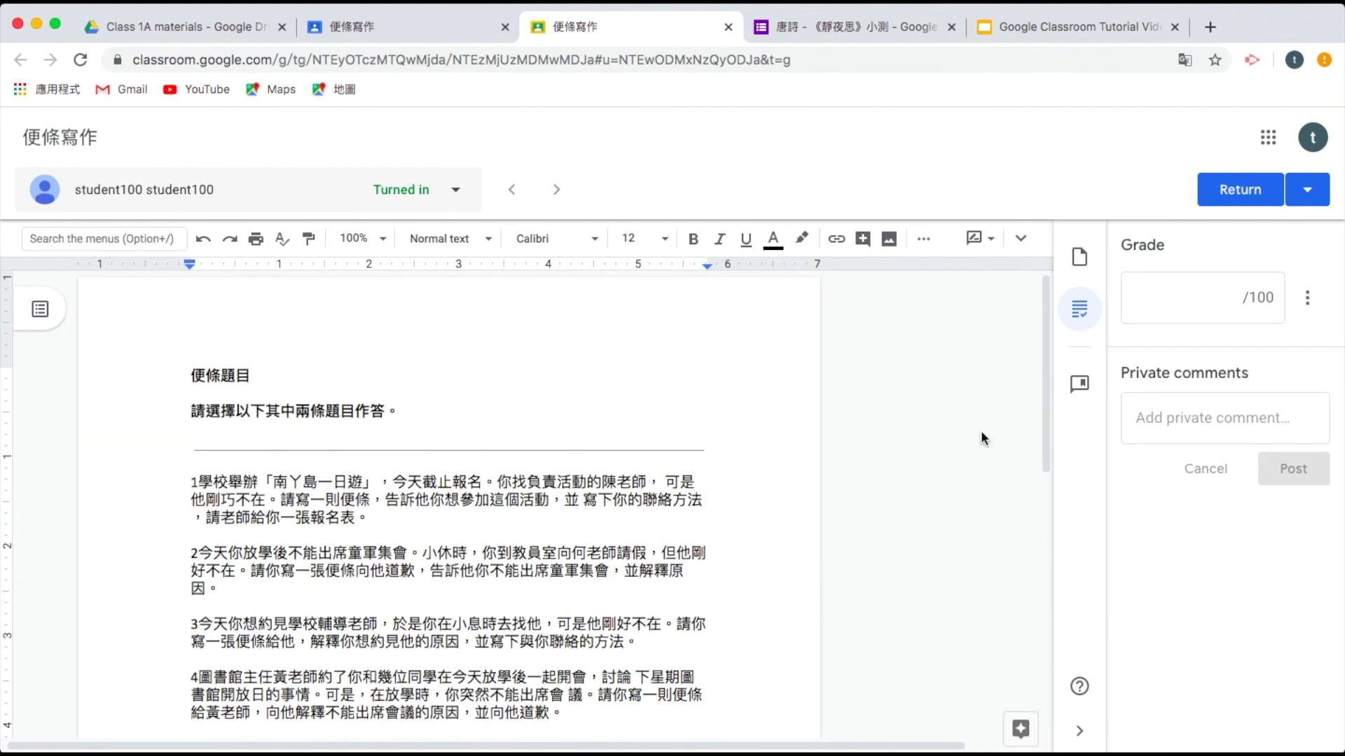
click(1169, 295)
text(70)
click(1144, 204)
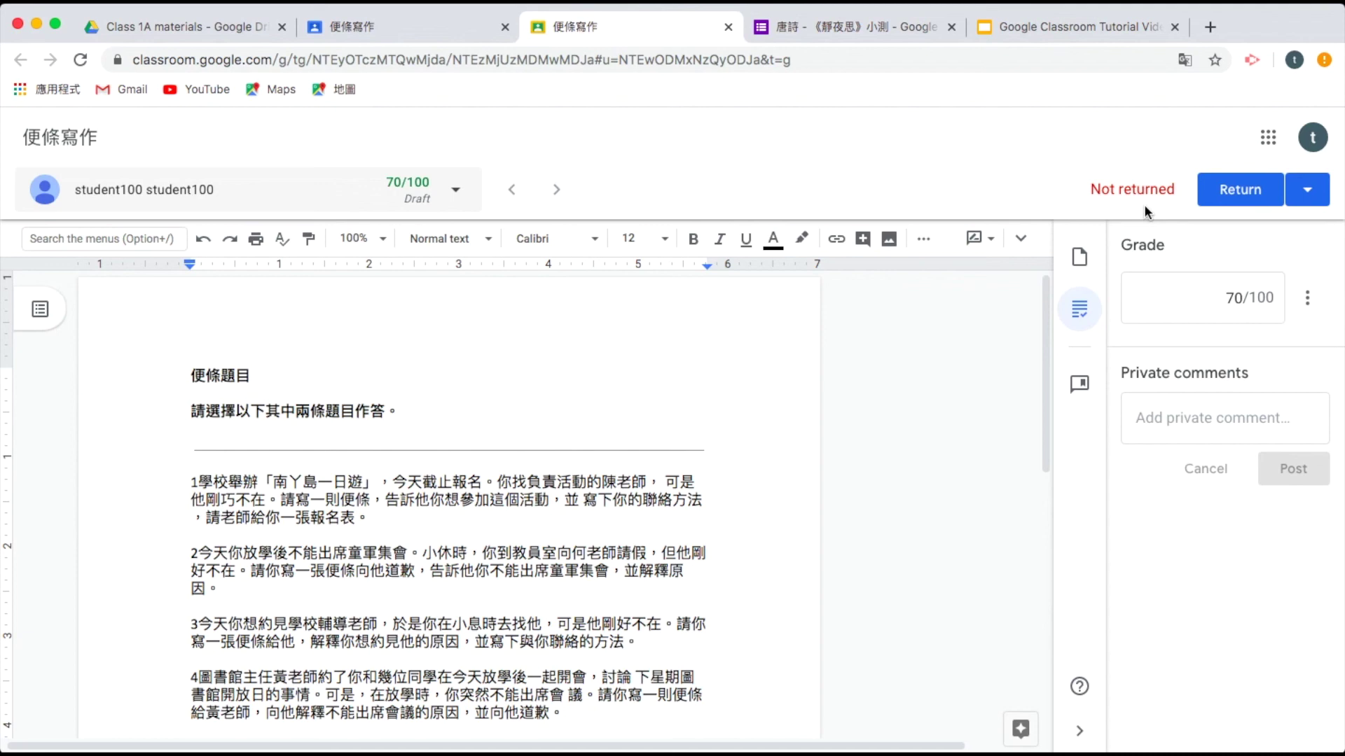
click(1225, 194)
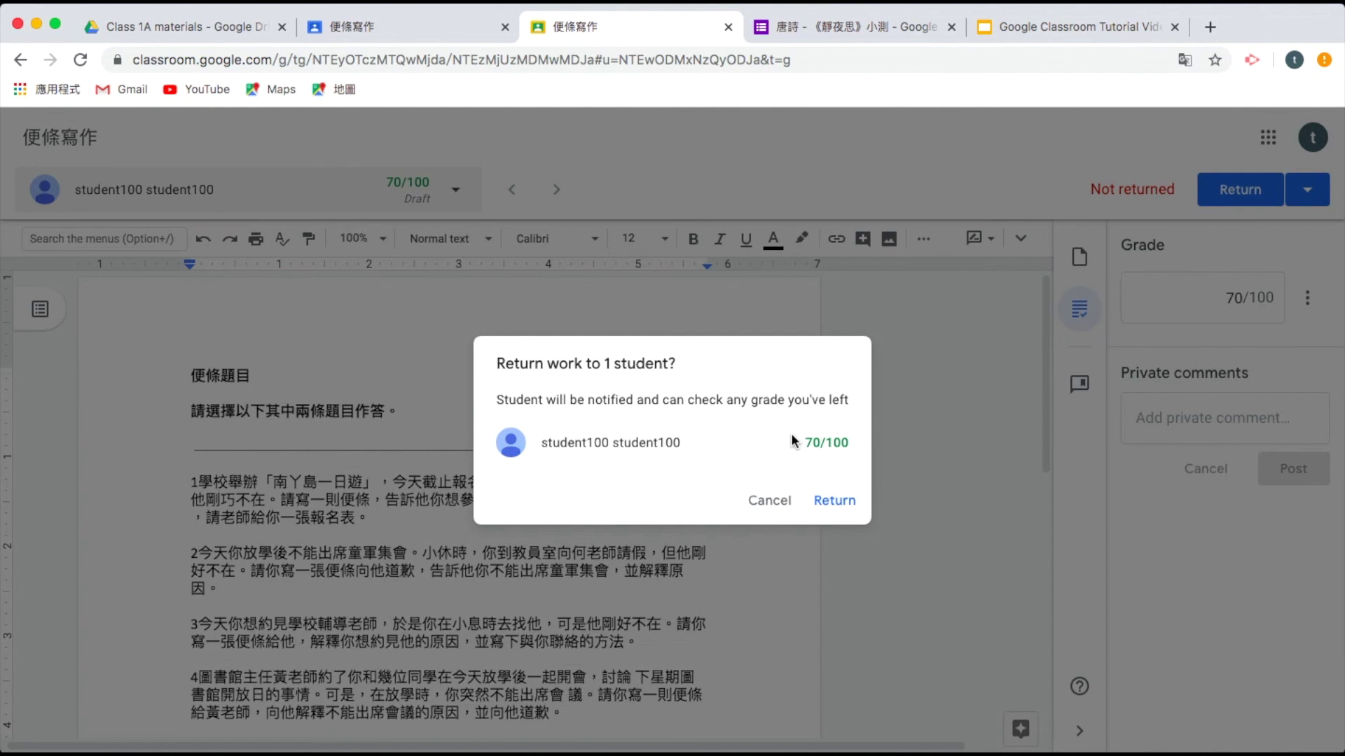
click(758, 503)
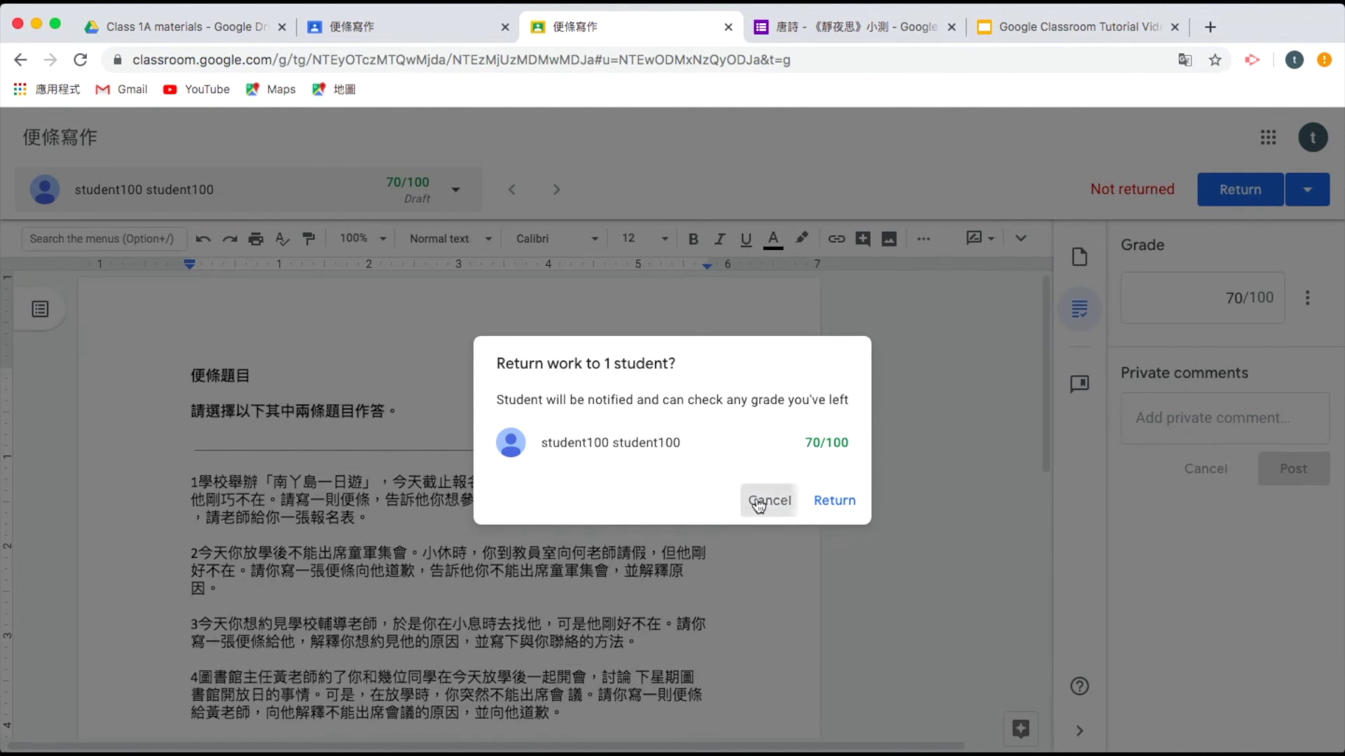
Return the 便條寫作 work to all students from the assignment's student work list and open the class gradebook.
click(397, 27)
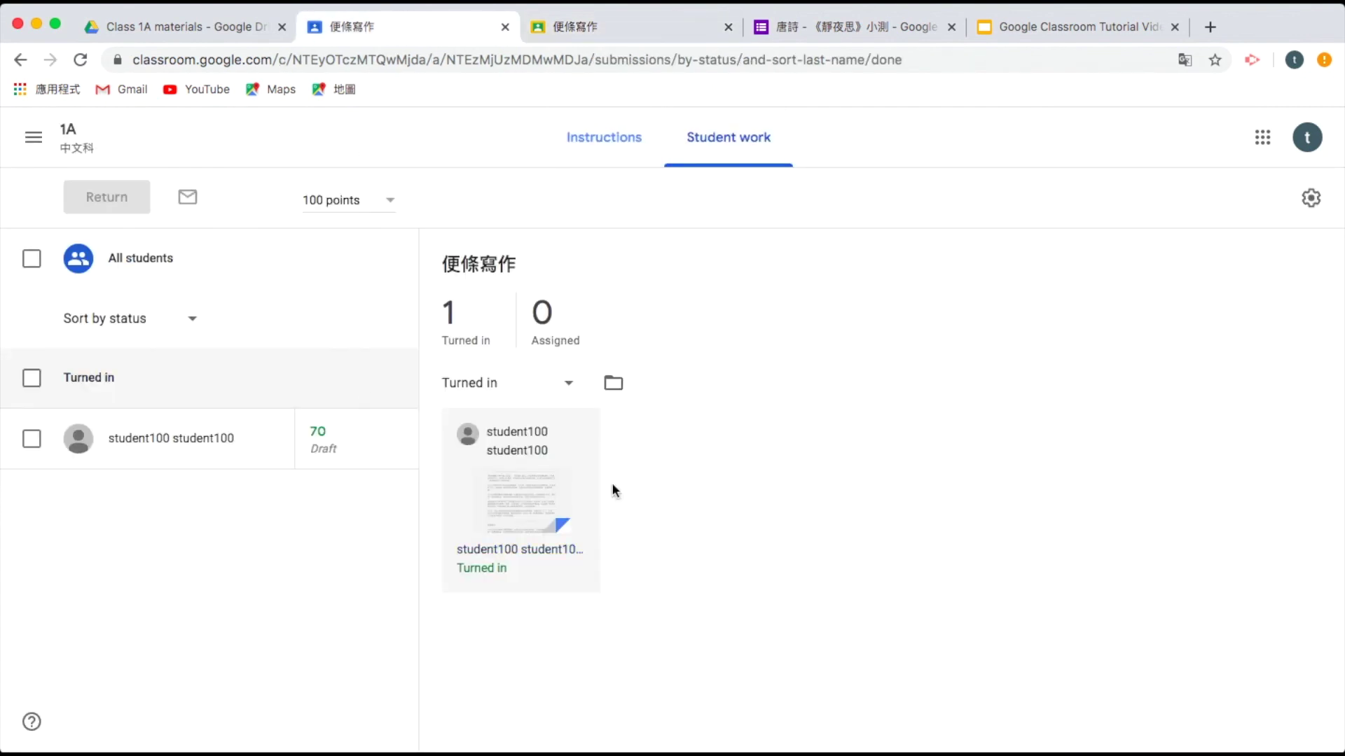
click(33, 259)
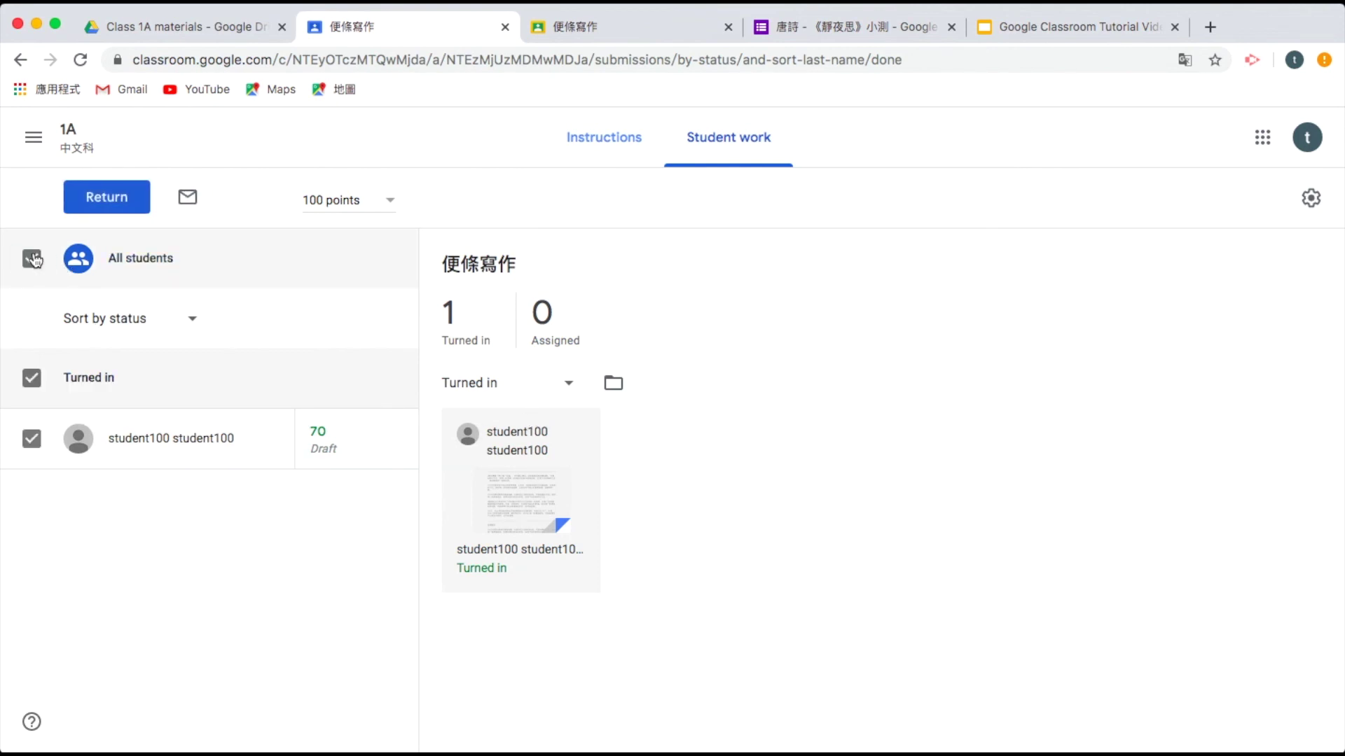
click(114, 203)
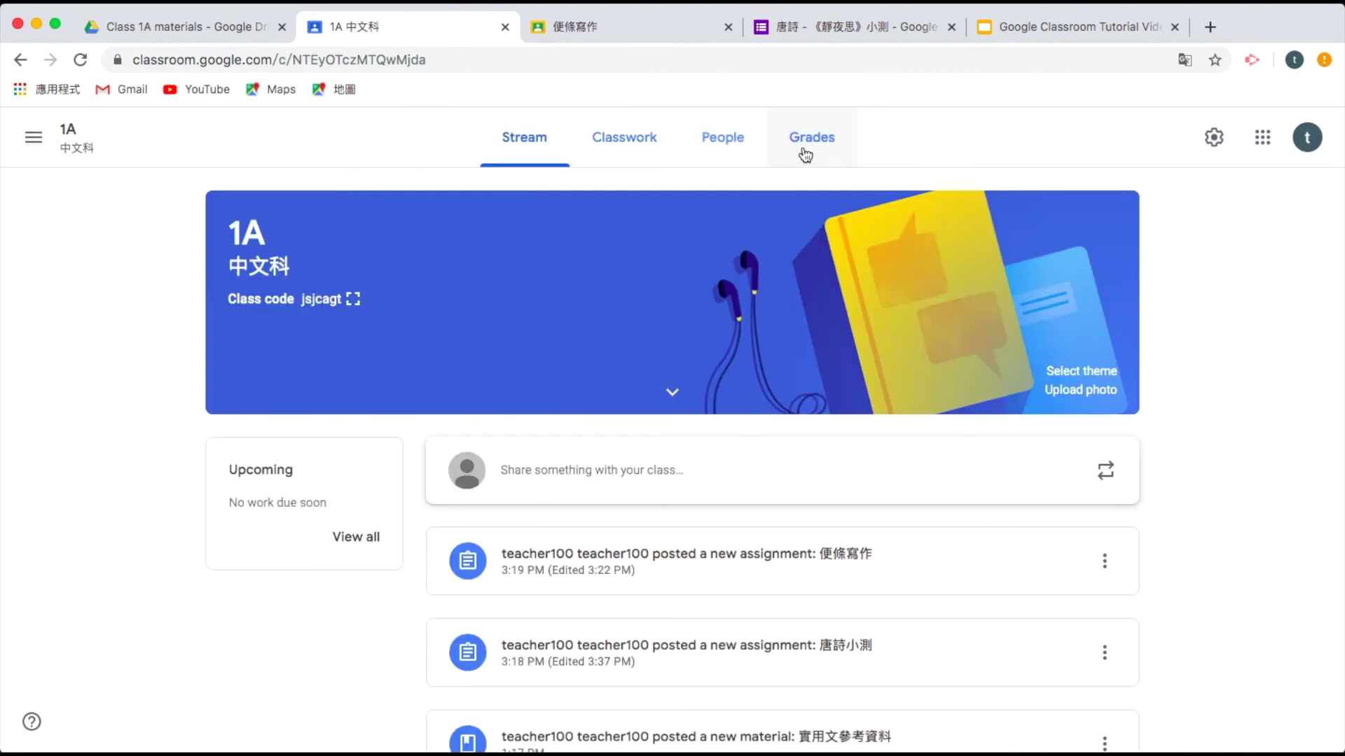
click(824, 153)
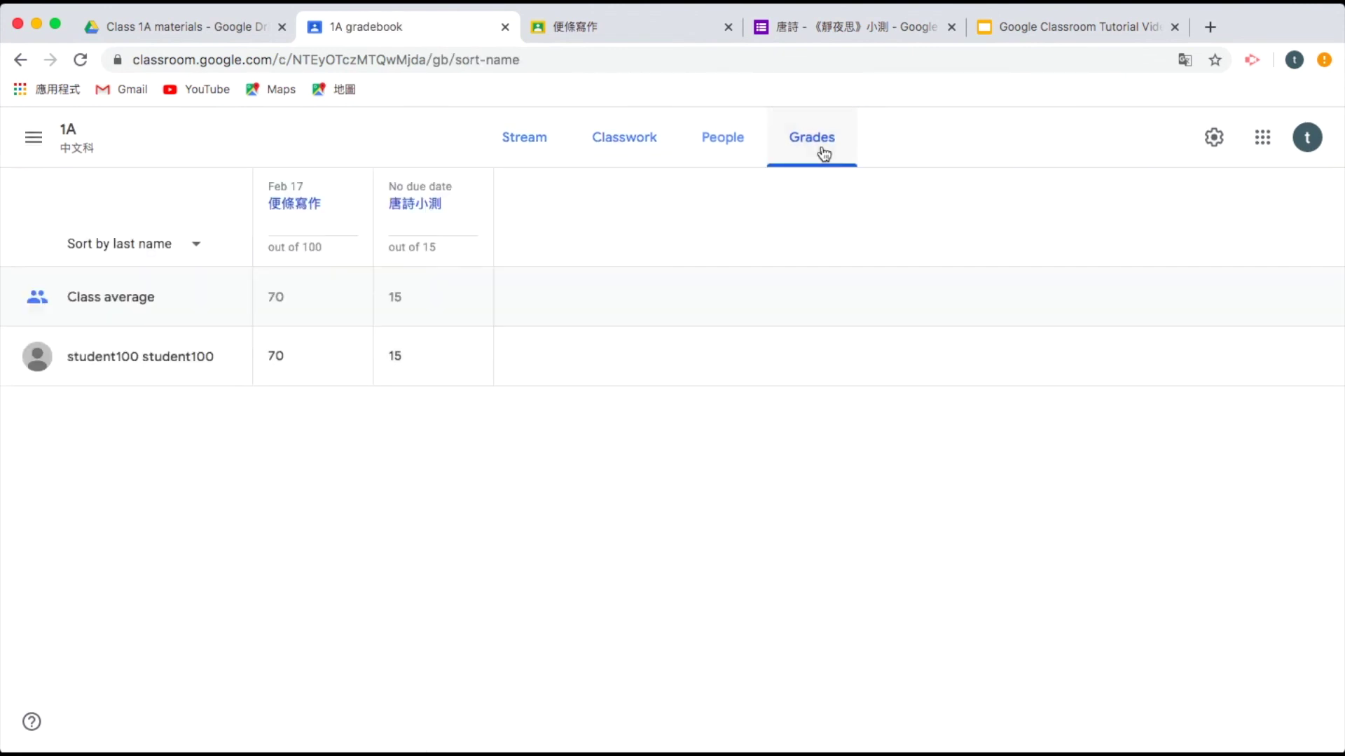